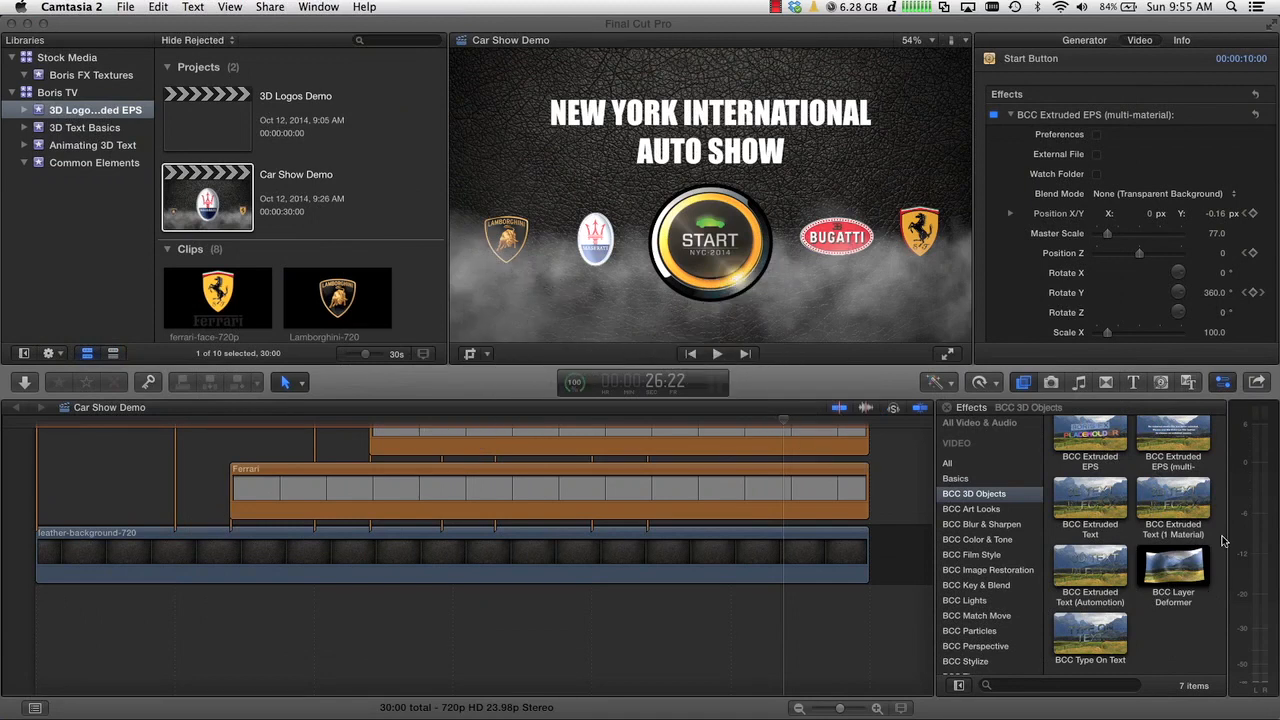
Look through the stacked logo, title and background clips in the Car Show Demo timeline up to the upper tracks
{"action": "scroll", "coordinate": [748, 493], "scroll_direction": "up", "scroll_amount": 2}
{"action": "scroll", "coordinate": [748, 493], "scroll_direction": "up", "scroll_amount": 8}
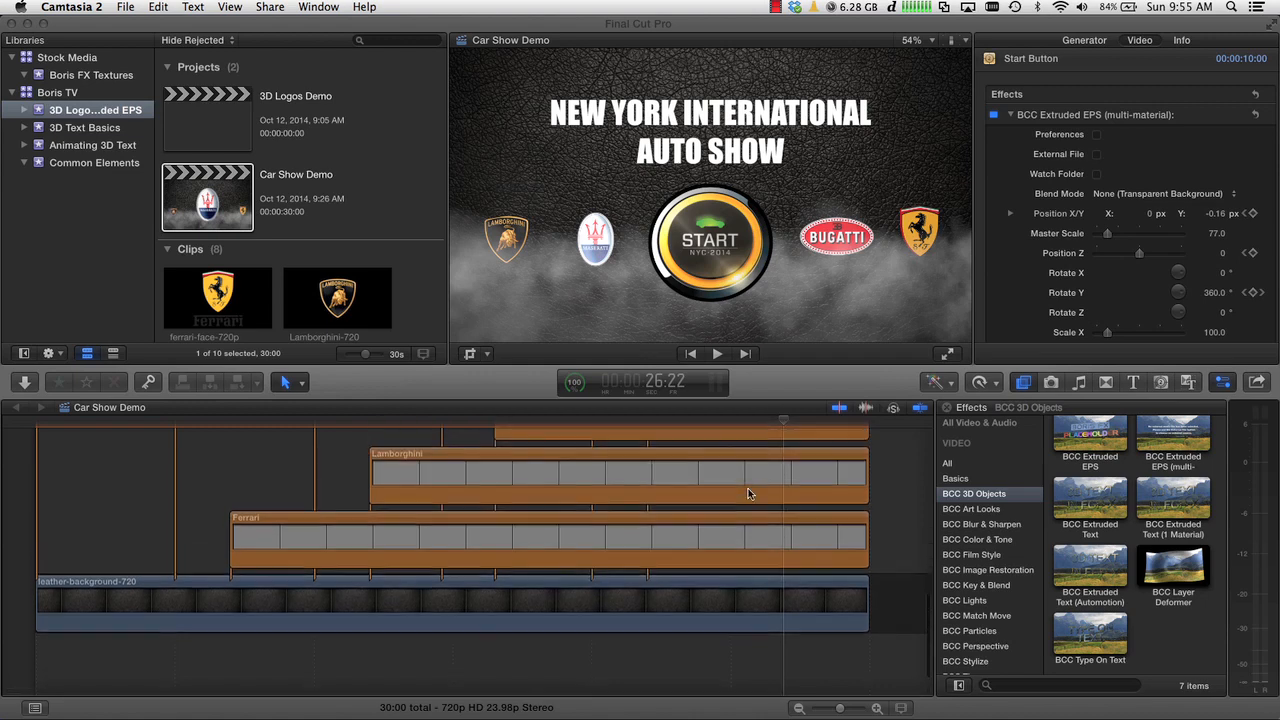
{"action": "scroll", "coordinate": [748, 493], "scroll_direction": "up", "scroll_amount": 10}
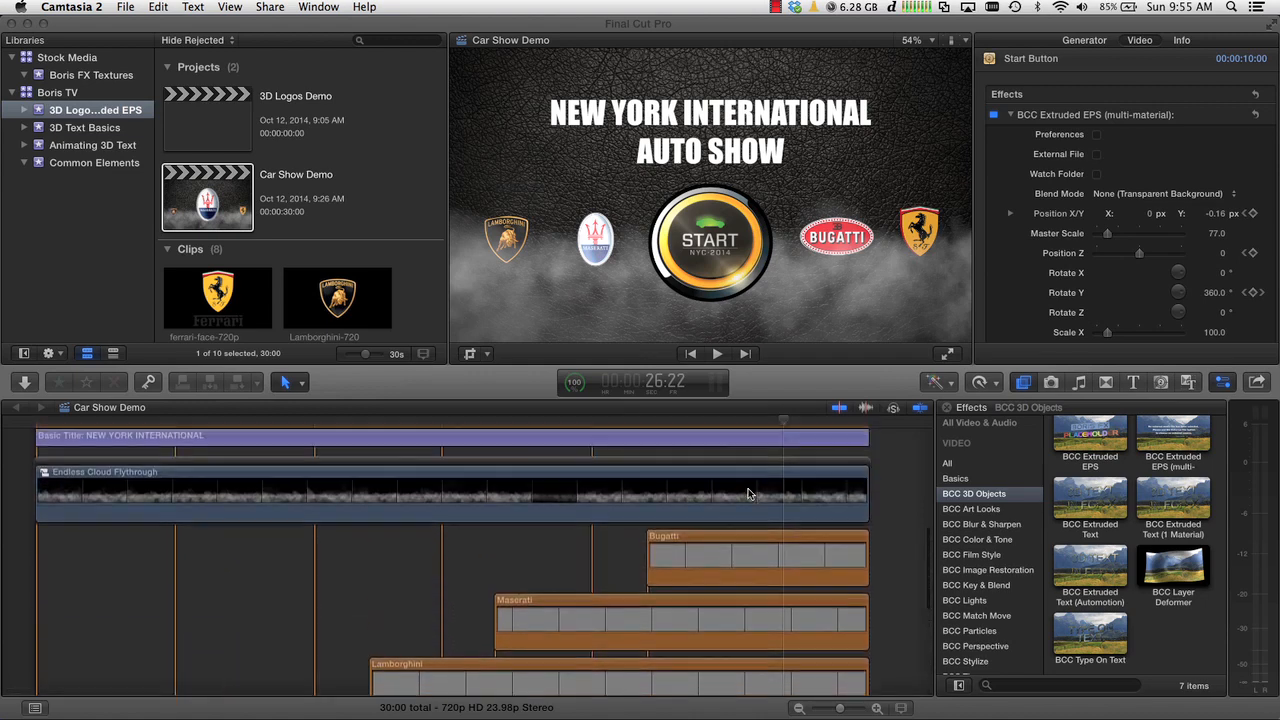
{"action": "scroll", "coordinate": [748, 489], "scroll_direction": "up", "scroll_amount": 2}
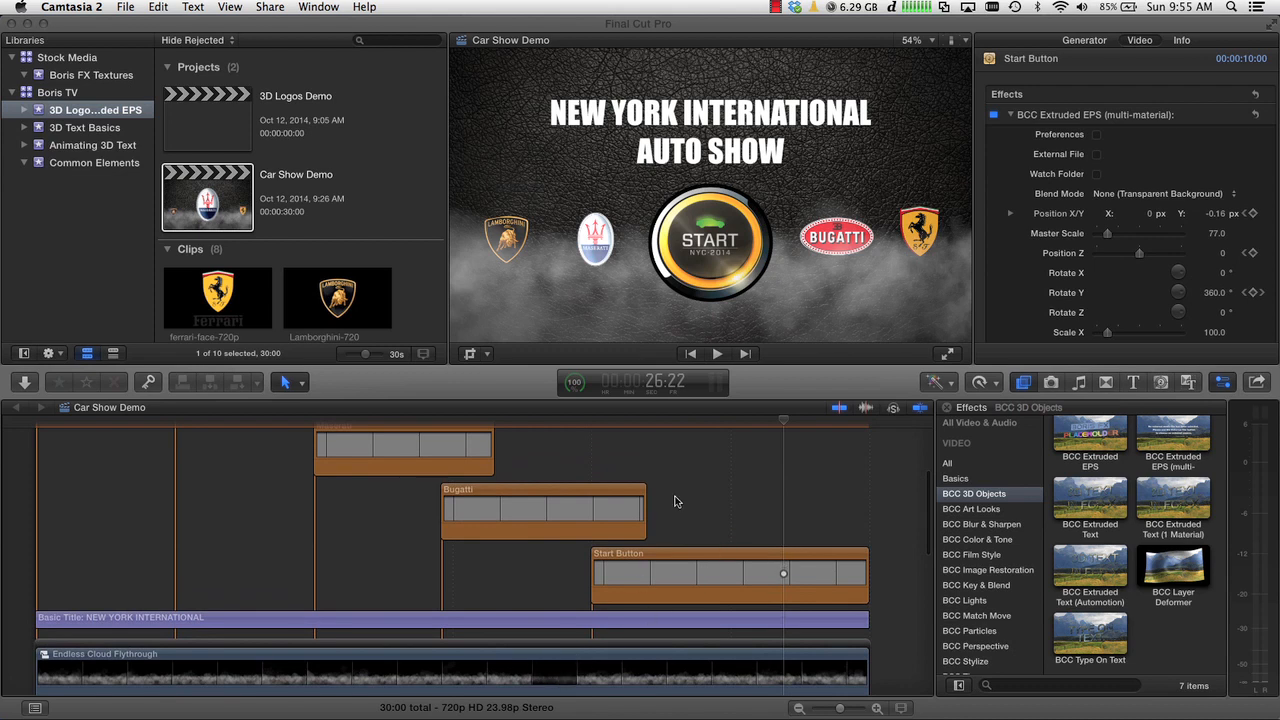
{"action": "scroll", "coordinate": [674, 501], "scroll_direction": "up", "scroll_amount": 5}
{"action": "scroll", "coordinate": [674, 501], "scroll_direction": "up", "scroll_amount": 1}
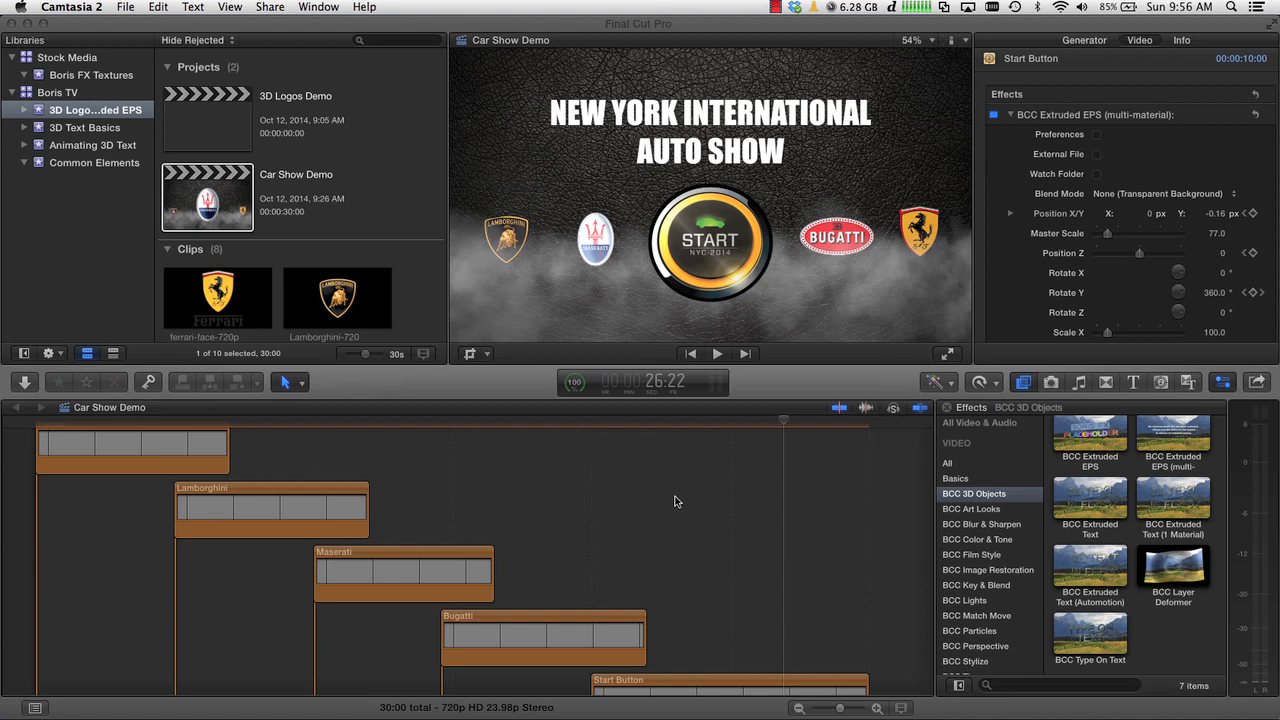
Switch to Safari and view the Boris FX product pages for Continuum Complete for Apple and the 3D Objects unit
{"action": "key", "text": "super+Tab"}
{"action": "key", "text": "super+Tab"}
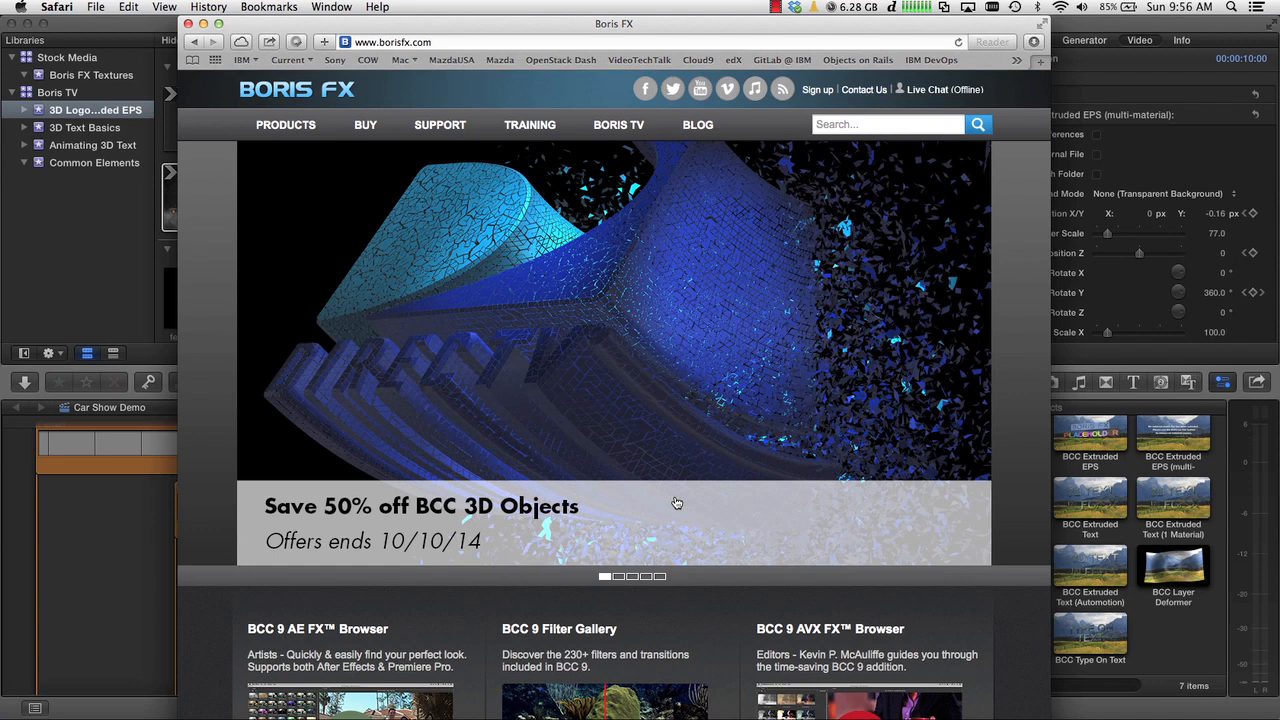
{"action": "mouse_move", "coordinate": [281, 128]}
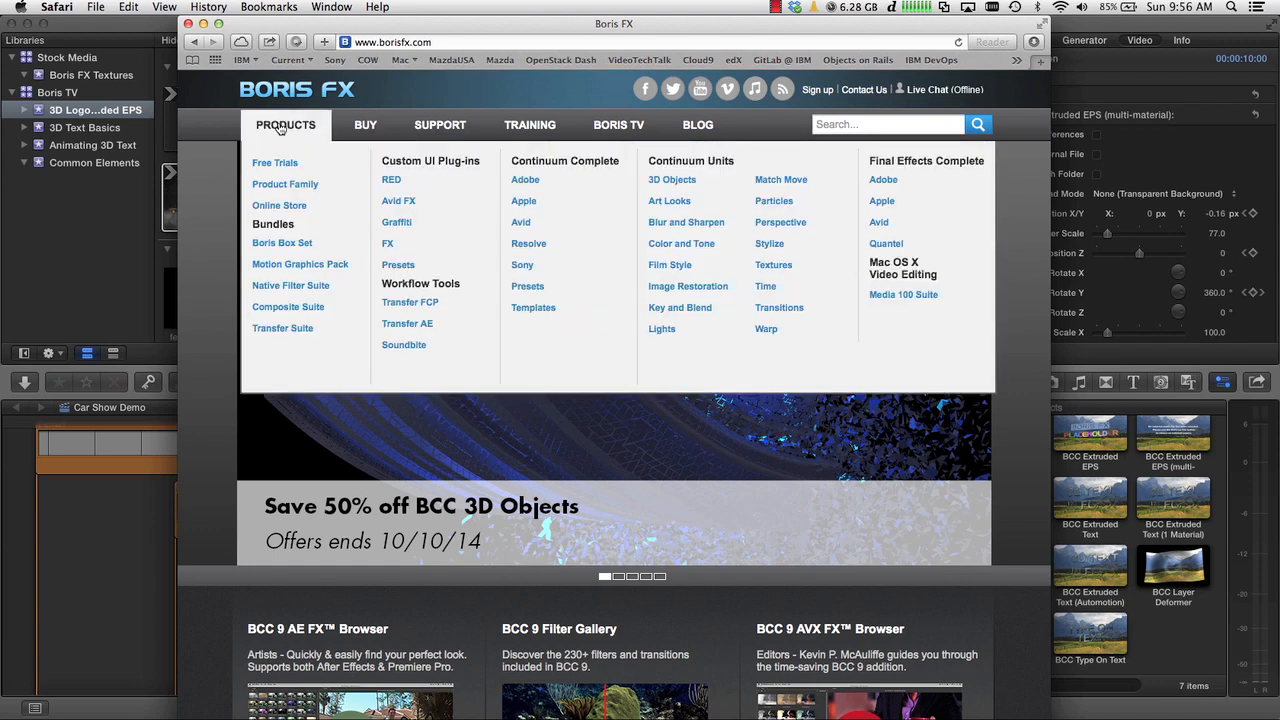
{"action": "left_click", "coordinate": [526, 207]}
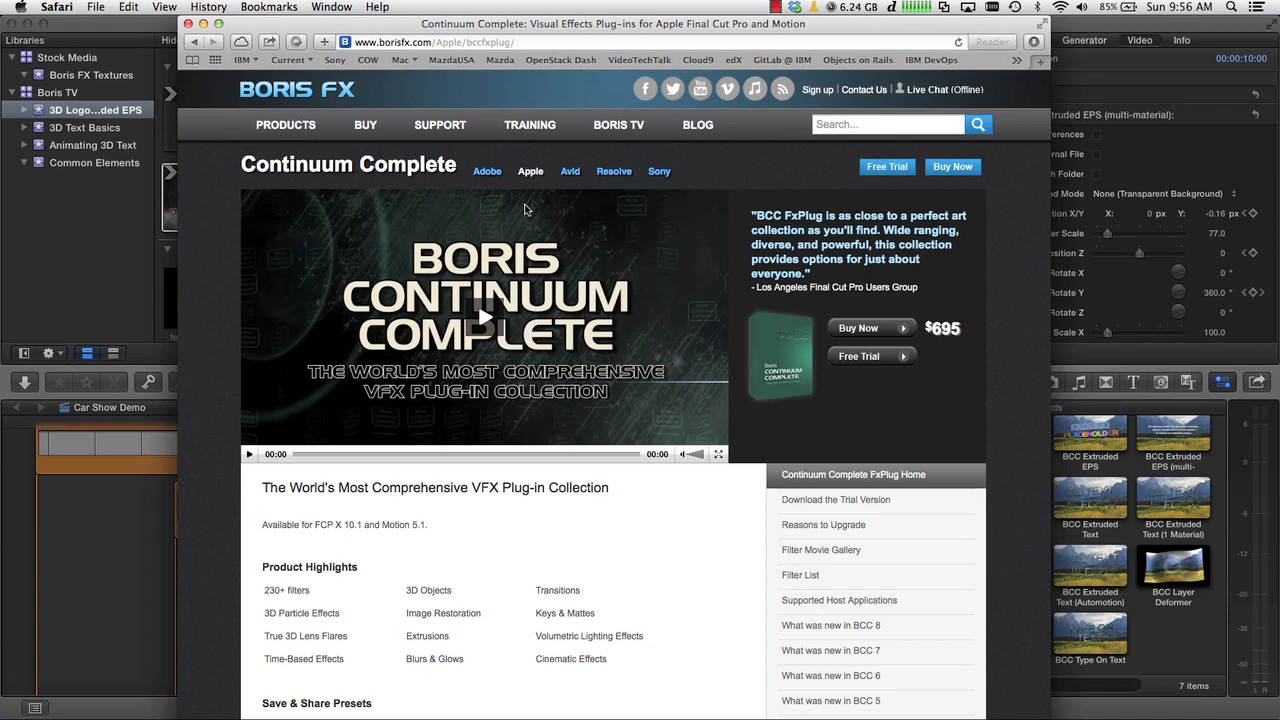
{"action": "mouse_move", "coordinate": [302, 132]}
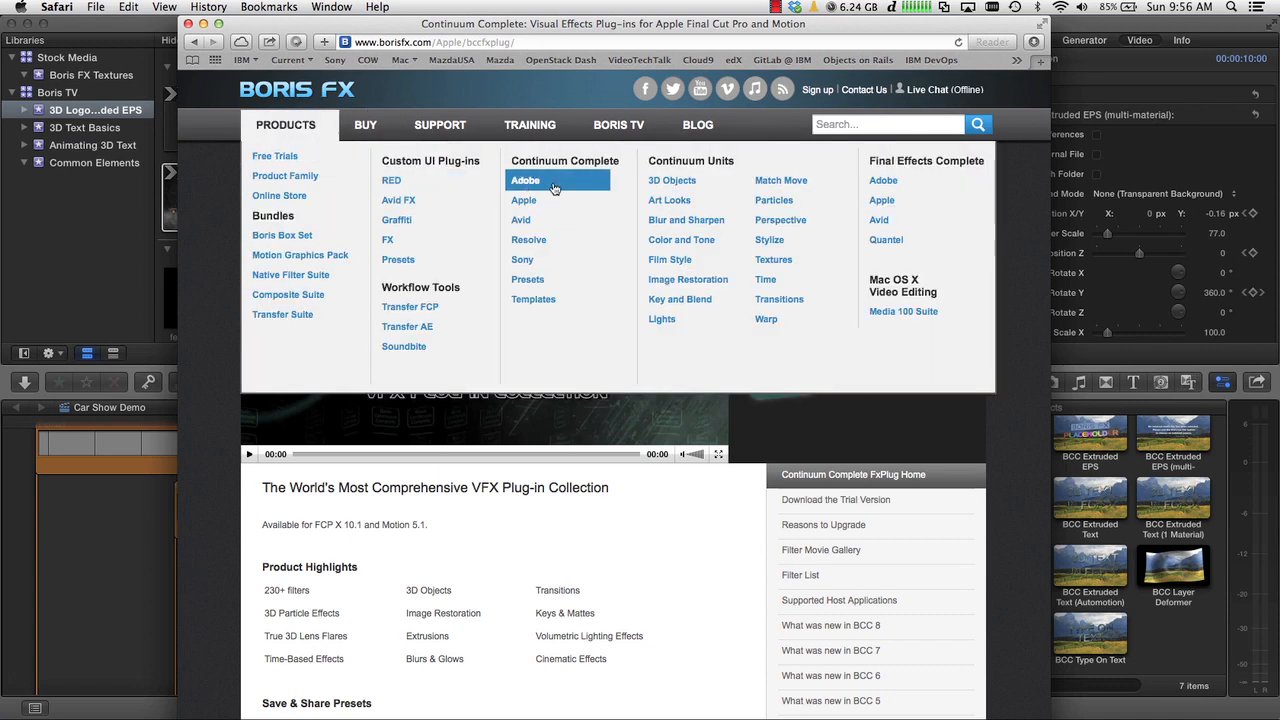
{"action": "left_click", "coordinate": [677, 184]}
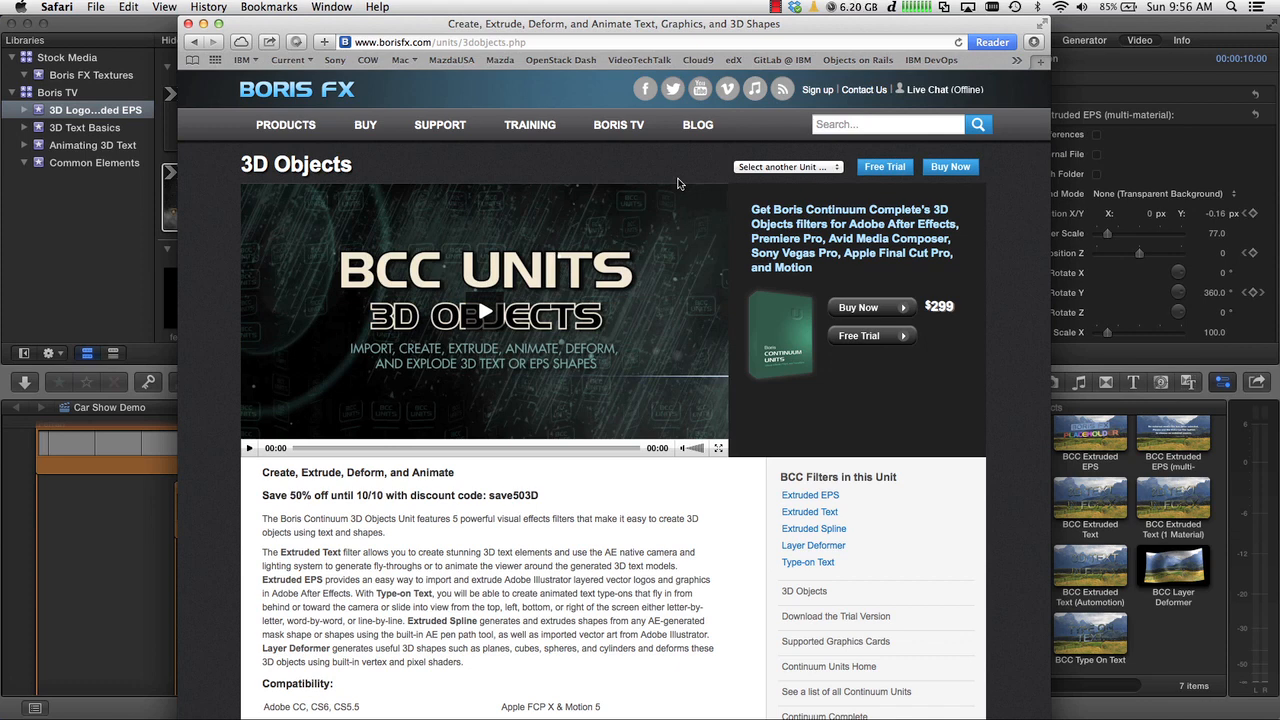
Return to Final Cut Pro, open the 3D Logos Demo project and add a Pastel solid generator to its timeline
{"action": "key", "text": "super+Tab"}
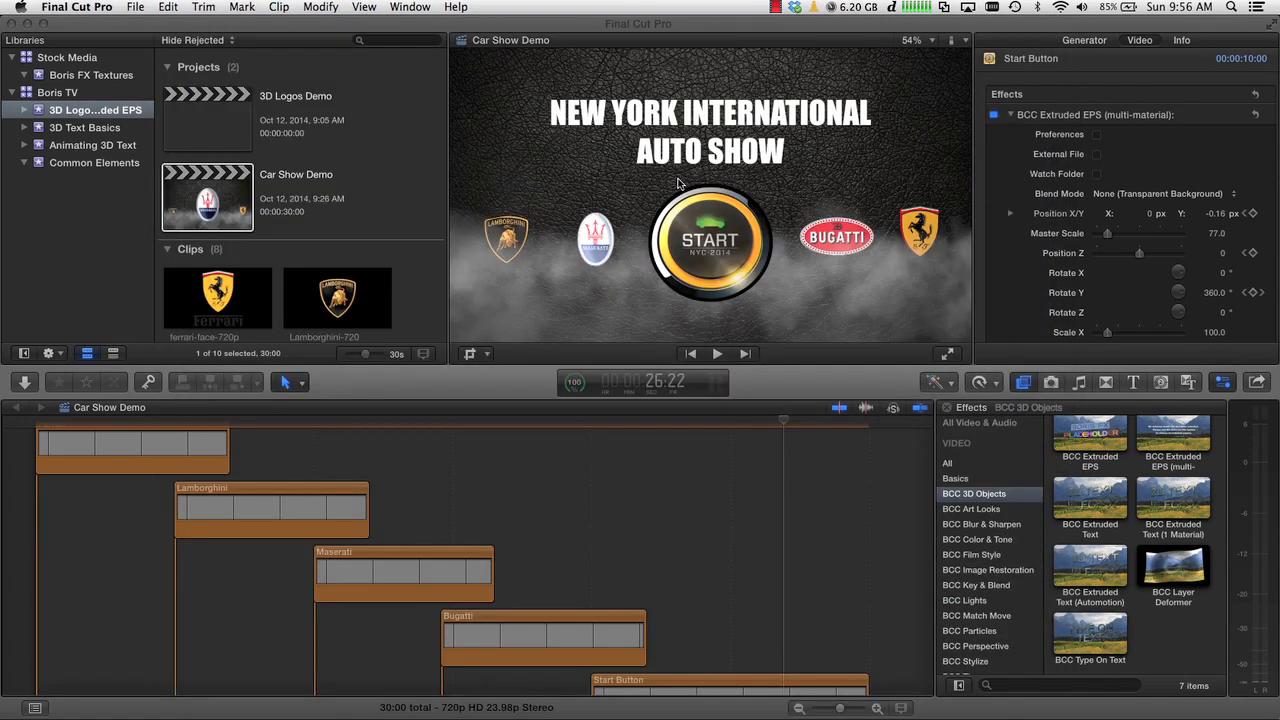
{"action": "double_click", "coordinate": [213, 116]}
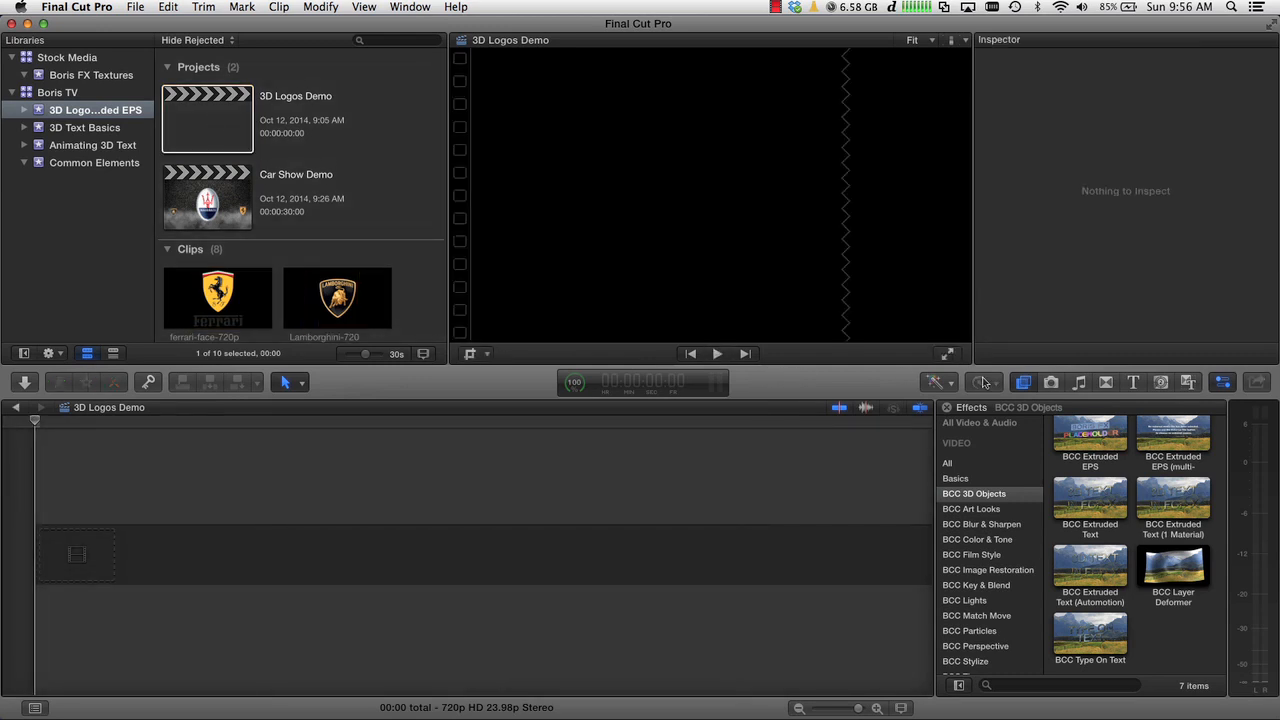
{"action": "left_click", "coordinate": [1161, 383]}
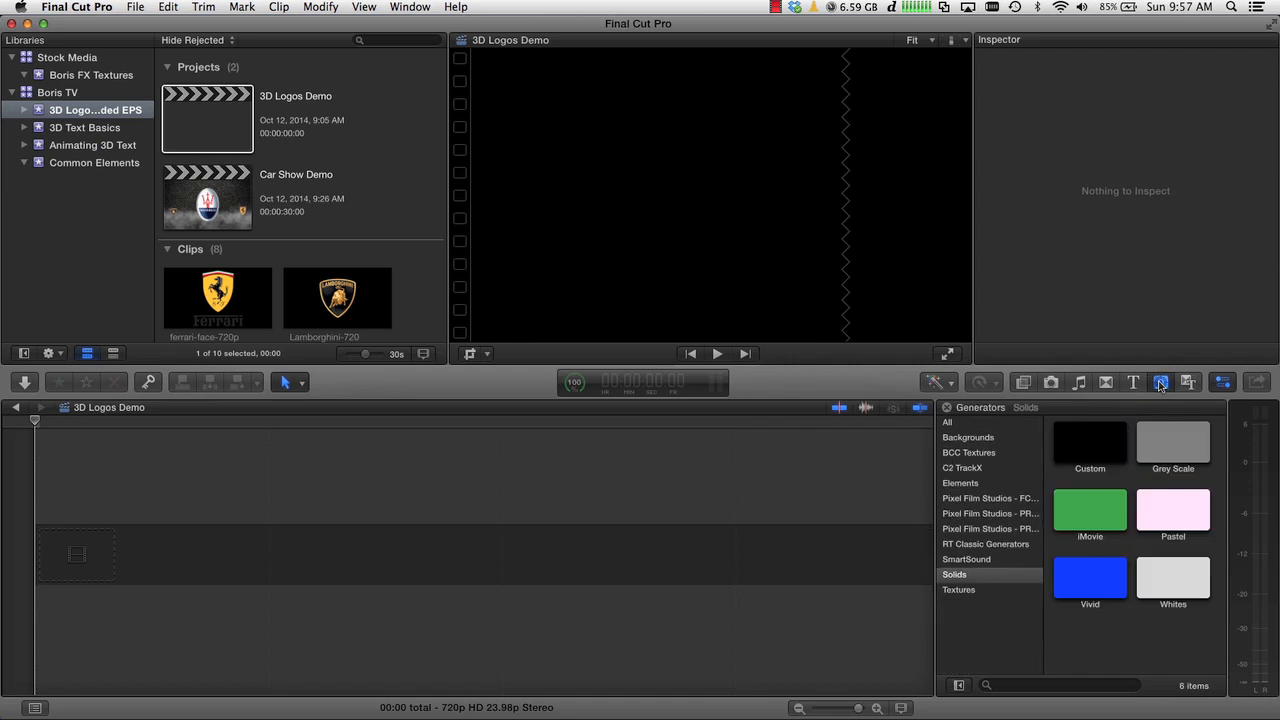
{"action": "left_click_drag", "start_coordinate": [1174, 518], "coordinate": [745, 562]}
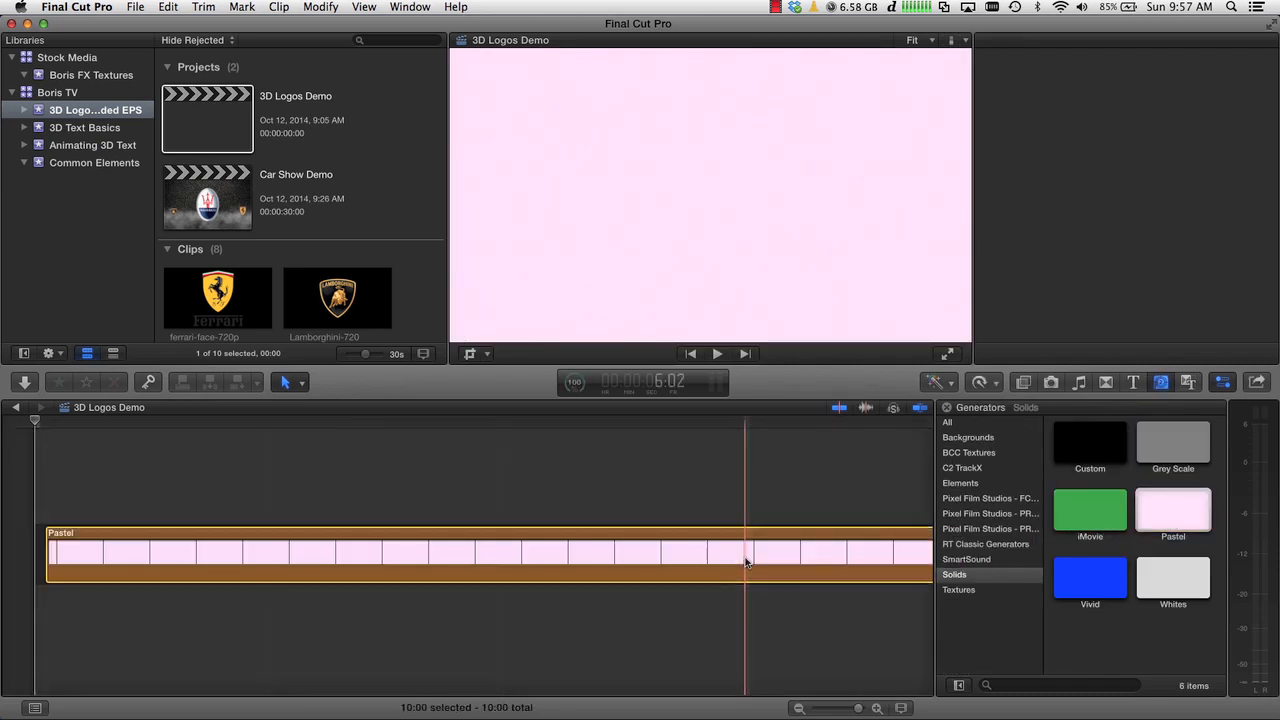
{"action": "key", "text": "super+4"}
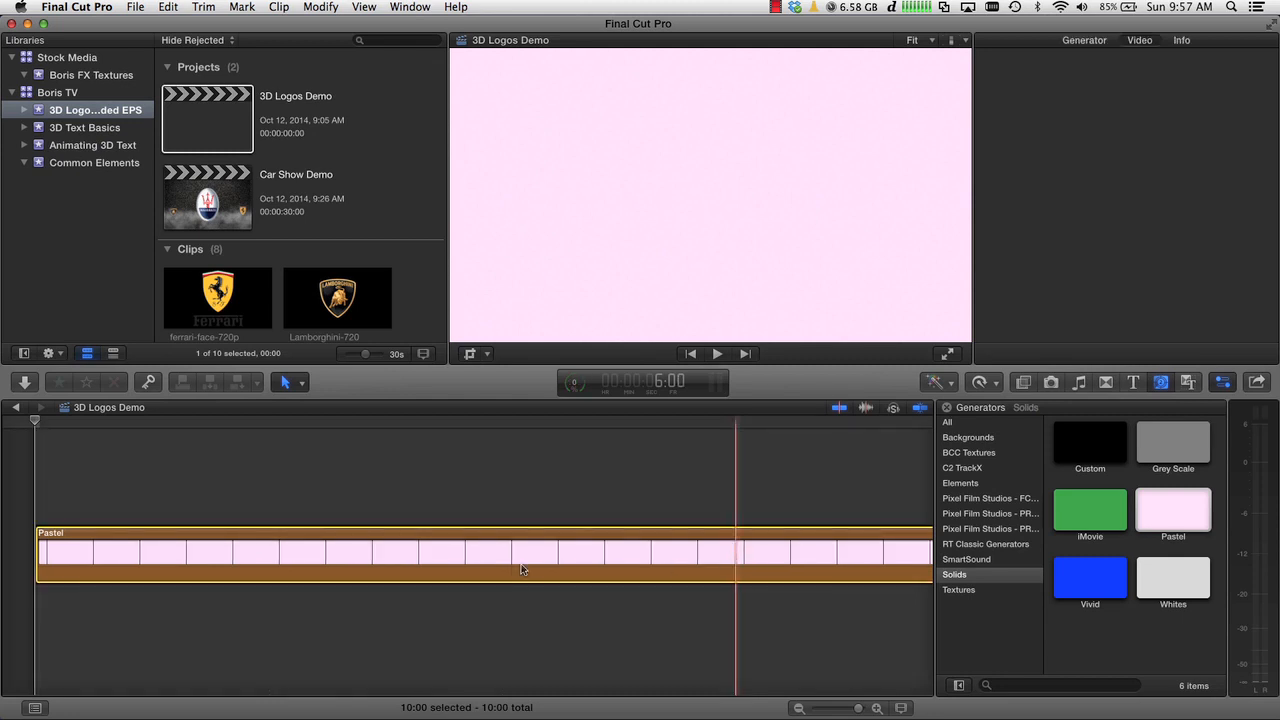
Select the Pastel clip with the playhead at its start and apply the BCC Extruded EPS effect to it
{"action": "left_click", "coordinate": [253, 561]}
{"action": "key", "text": "Home"}
{"action": "left_click", "coordinate": [1023, 383]}
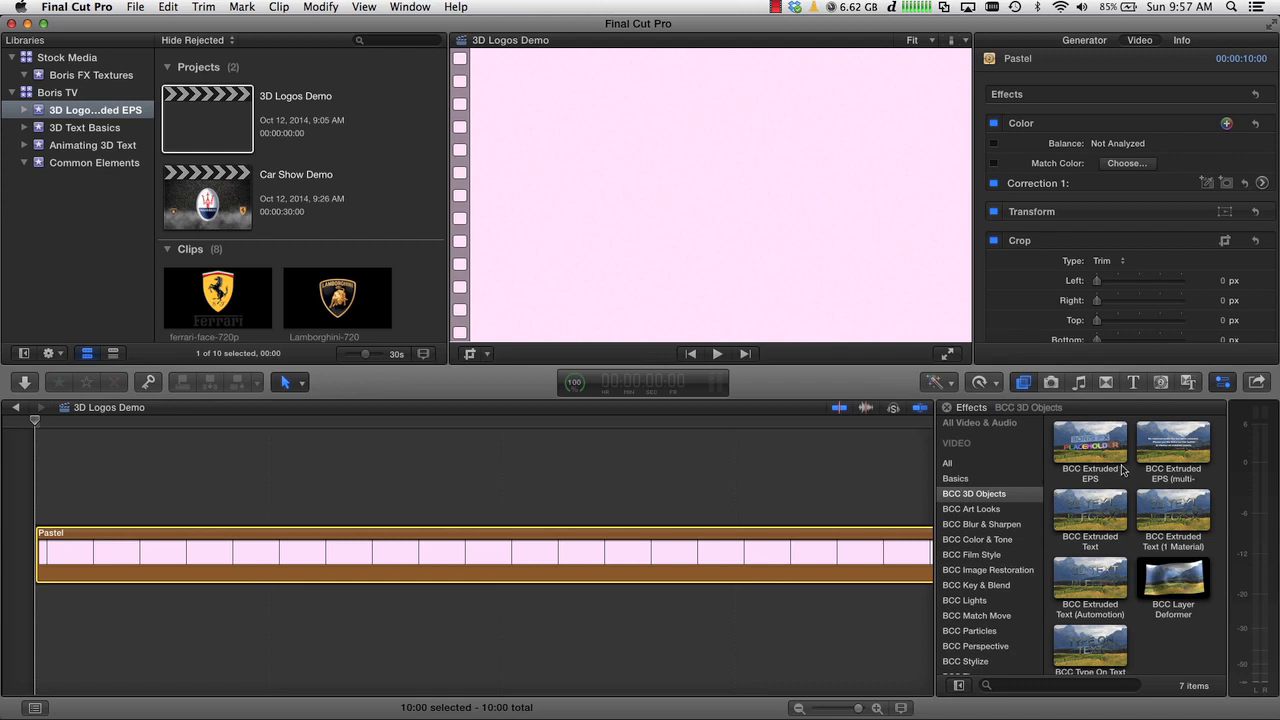
{"action": "left_click_drag", "start_coordinate": [1081, 440], "coordinate": [665, 556]}
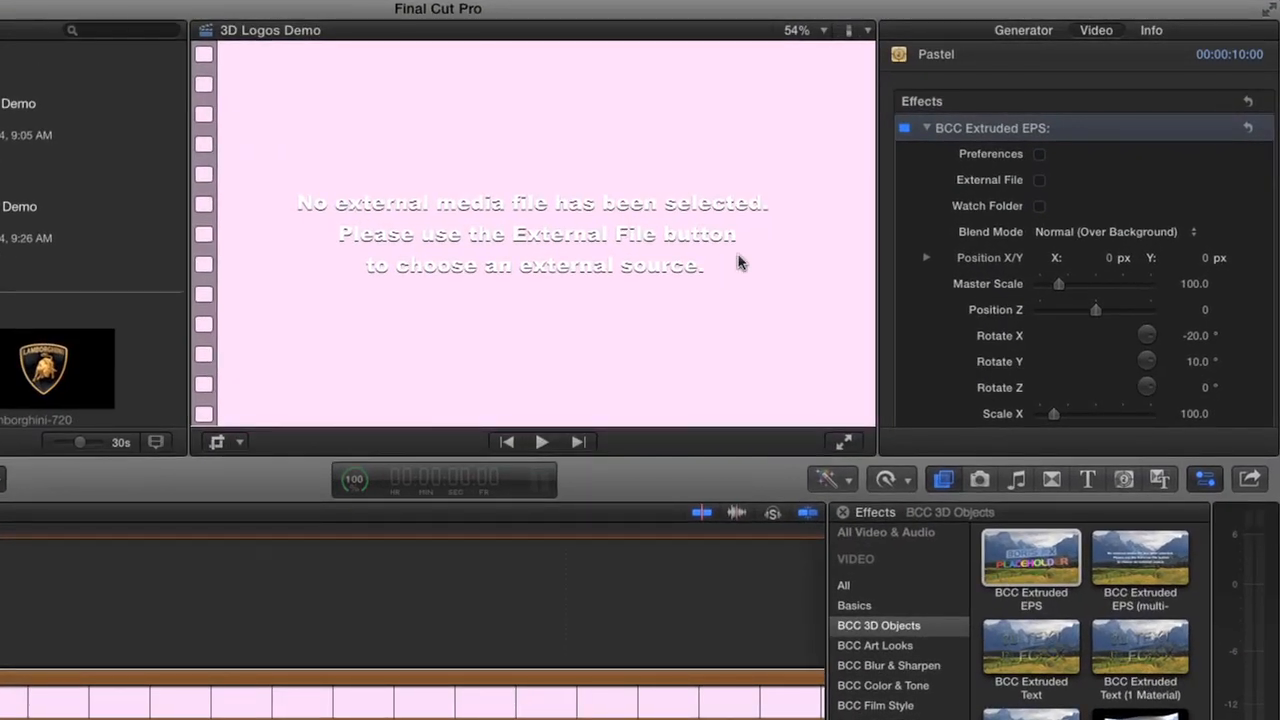
Load leaf-and-flames-logo.ai as the external file of the BCC Extruded EPS effect, previewing the artwork in Finder before choosing it
{"action": "left_click", "coordinate": [1041, 182]}
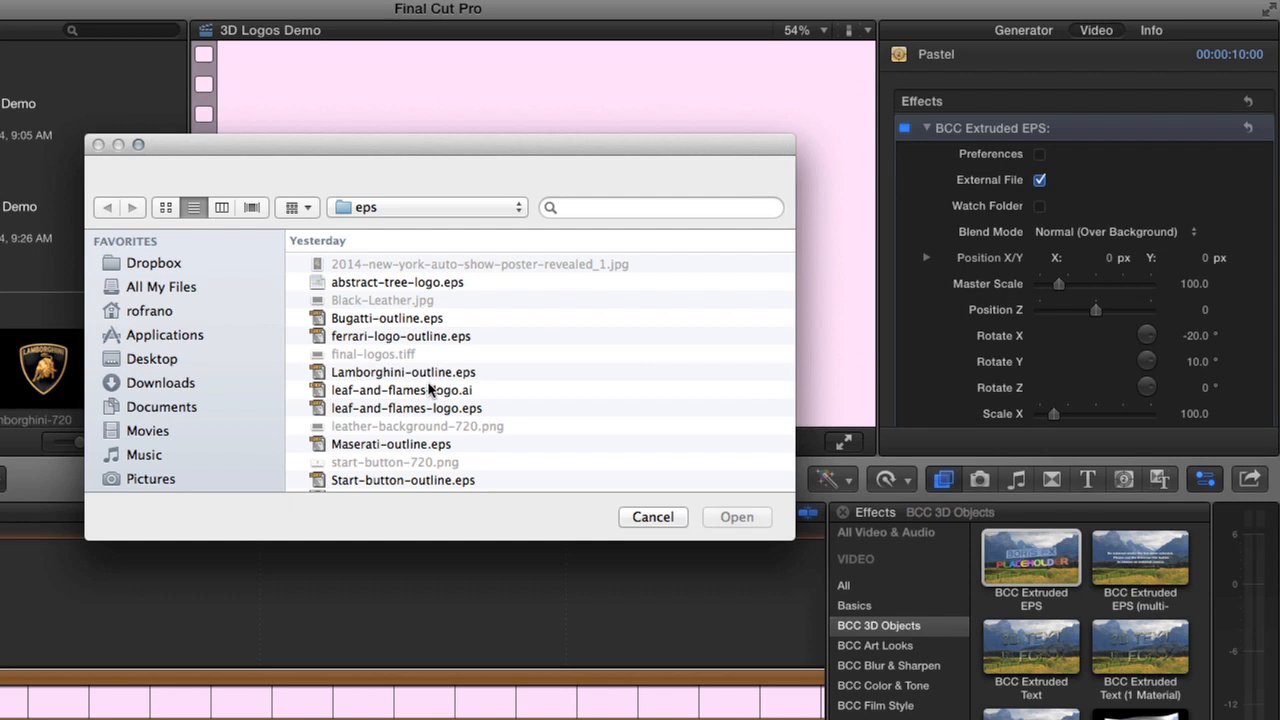
{"action": "key", "text": "super+Tab"}
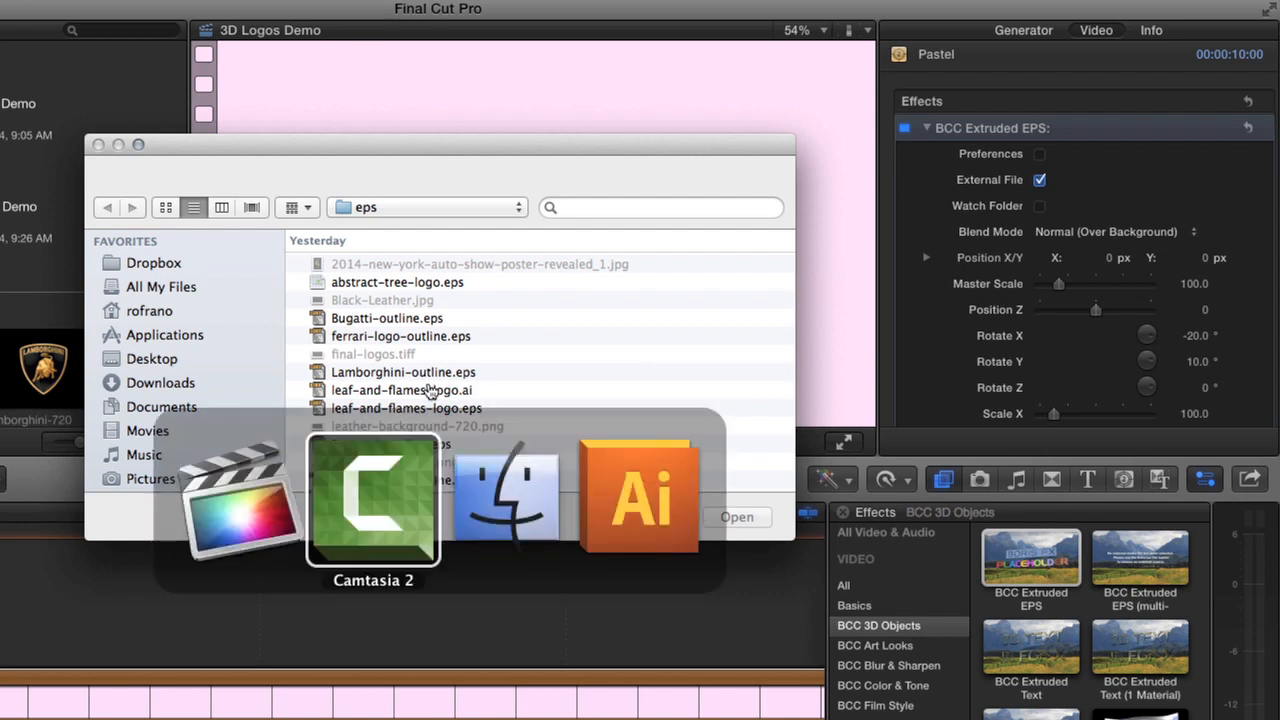
{"action": "key", "text": "super+Tab"}
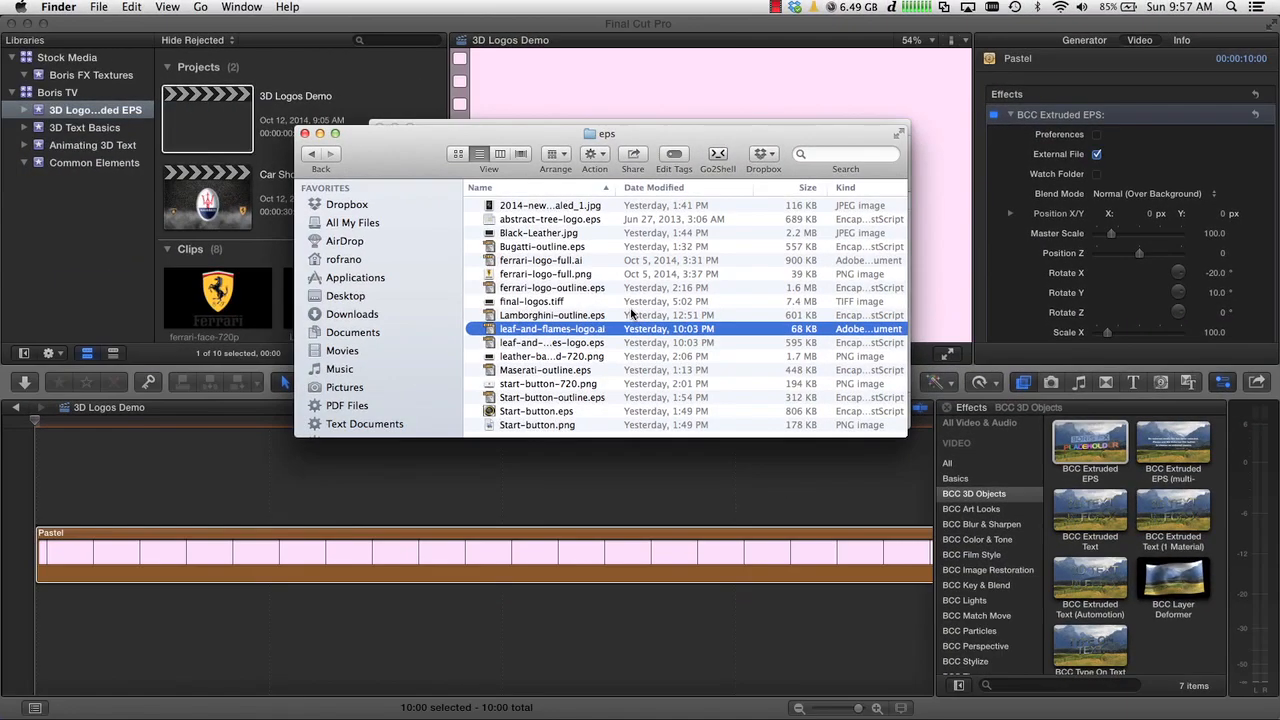
{"action": "key", "text": "space"}
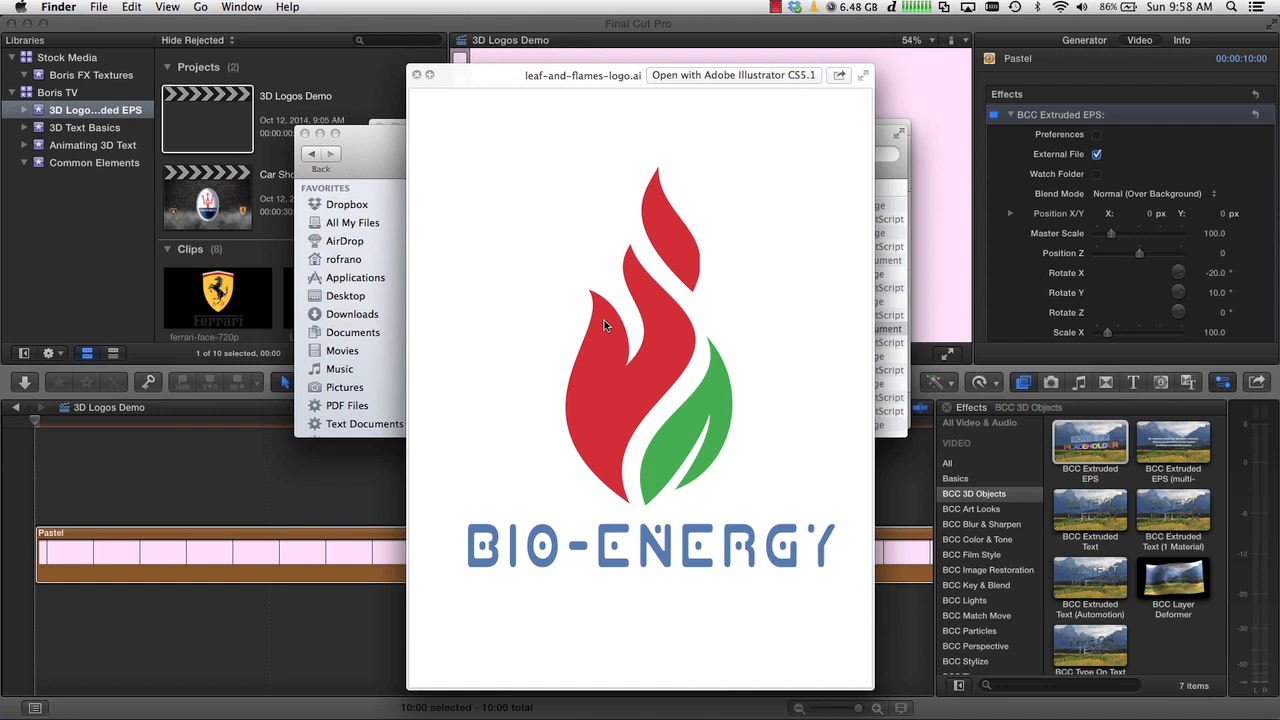
{"action": "left_click", "coordinate": [415, 74]}
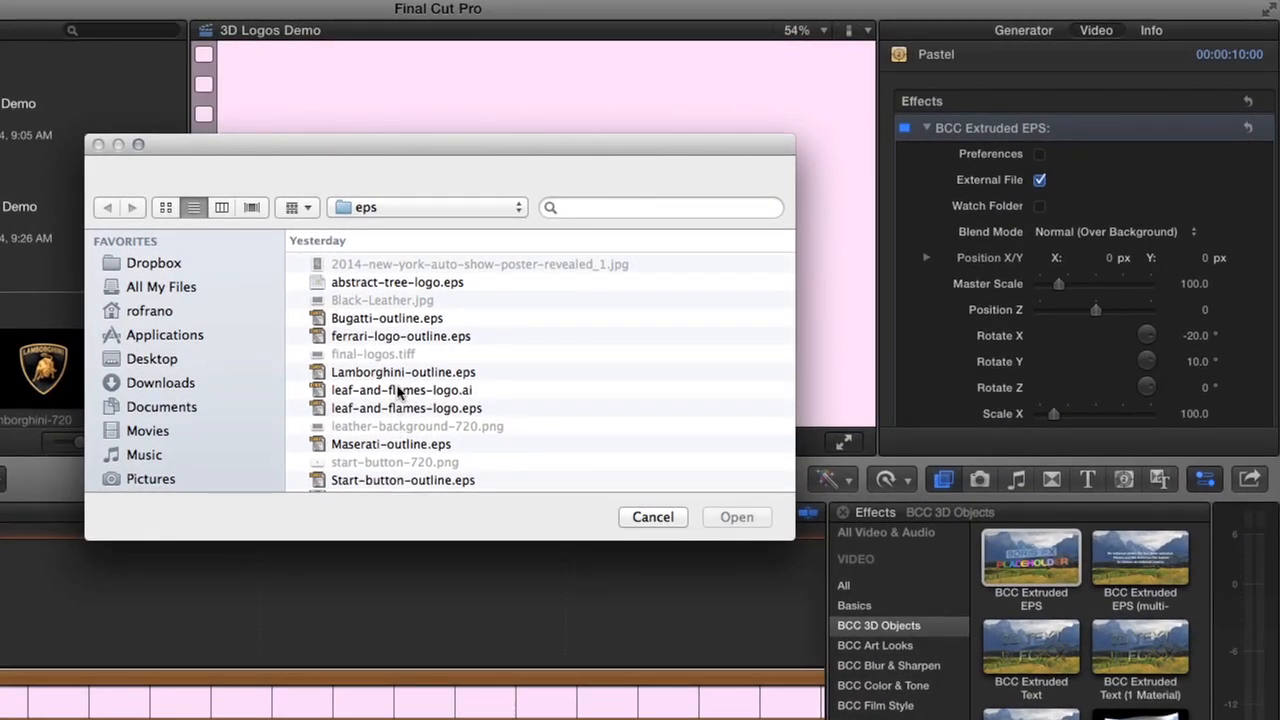
{"action": "left_click", "coordinate": [398, 392]}
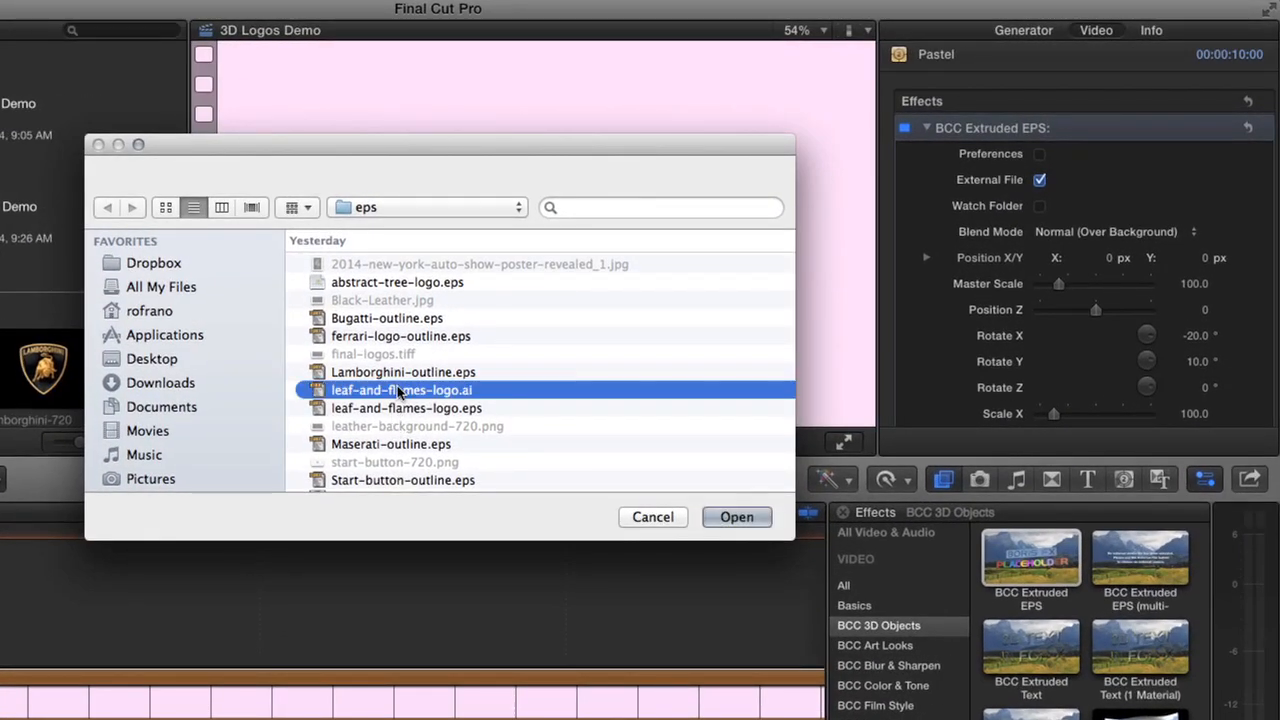
{"action": "left_click", "coordinate": [736, 517]}
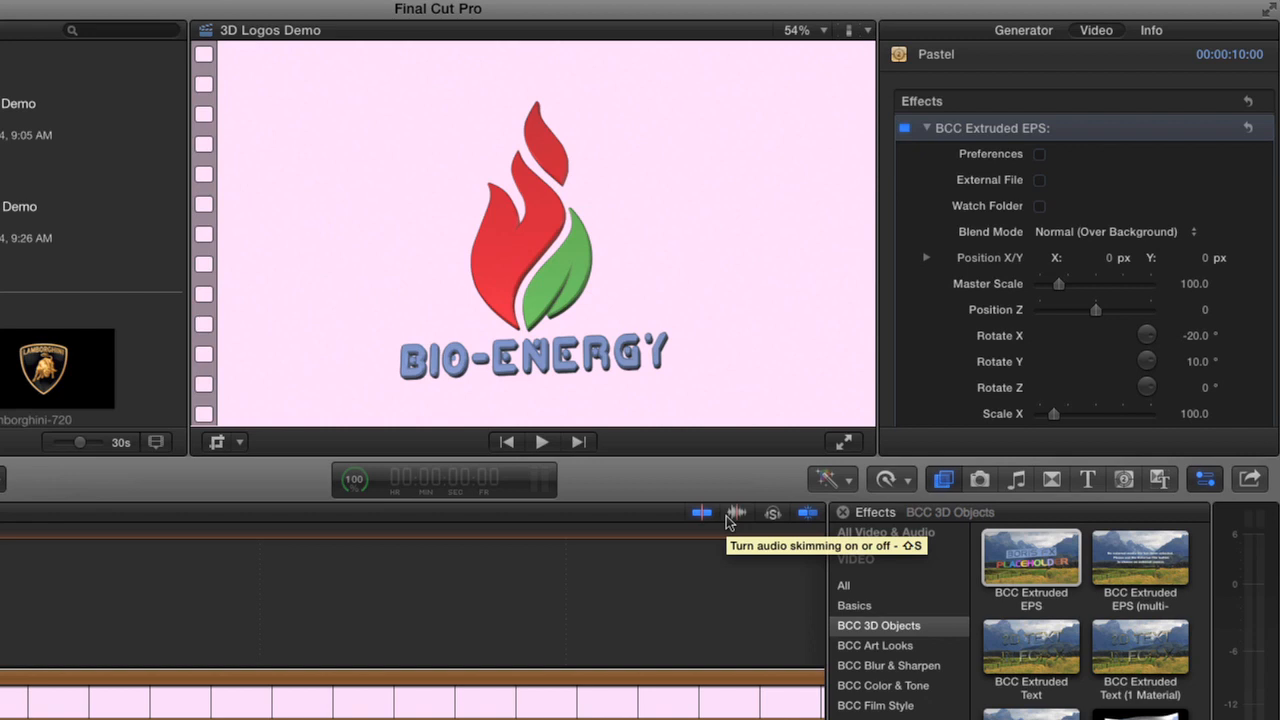
View the logo's lower part at 100% zoom with the effect's Master Scale raised to 181
{"action": "left_click", "coordinate": [822, 31]}
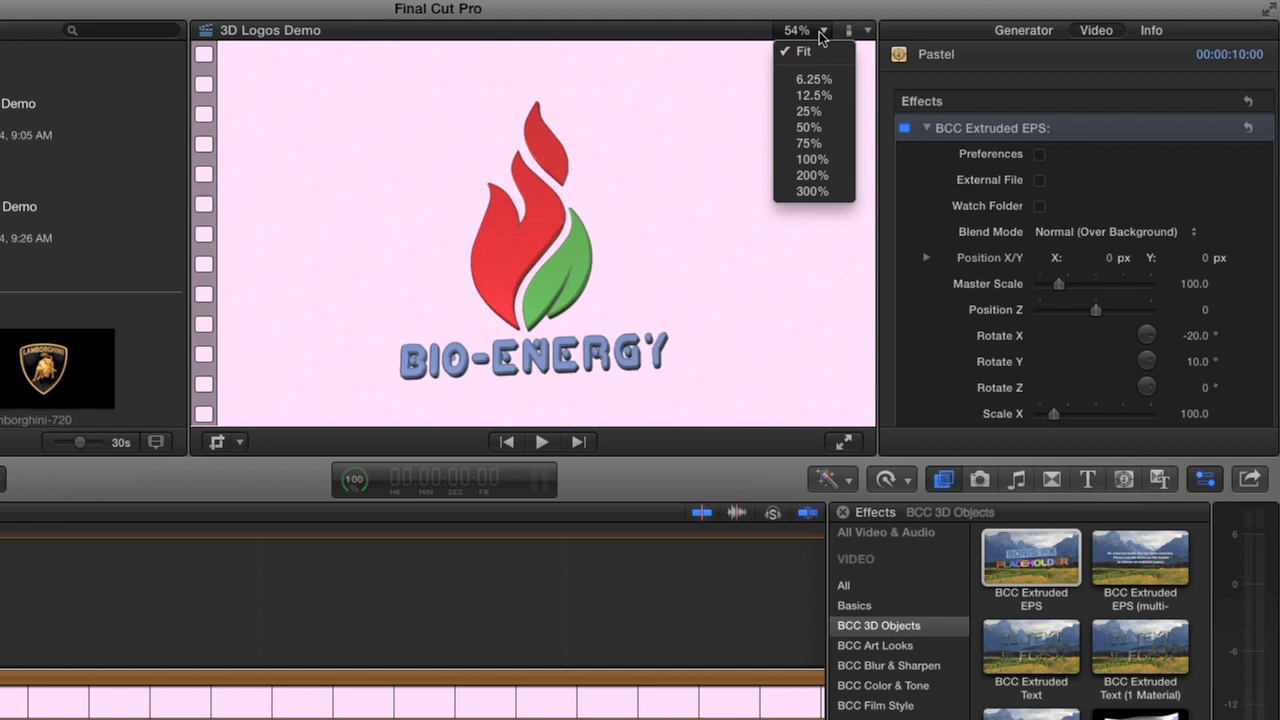
{"action": "left_click", "coordinate": [820, 162]}
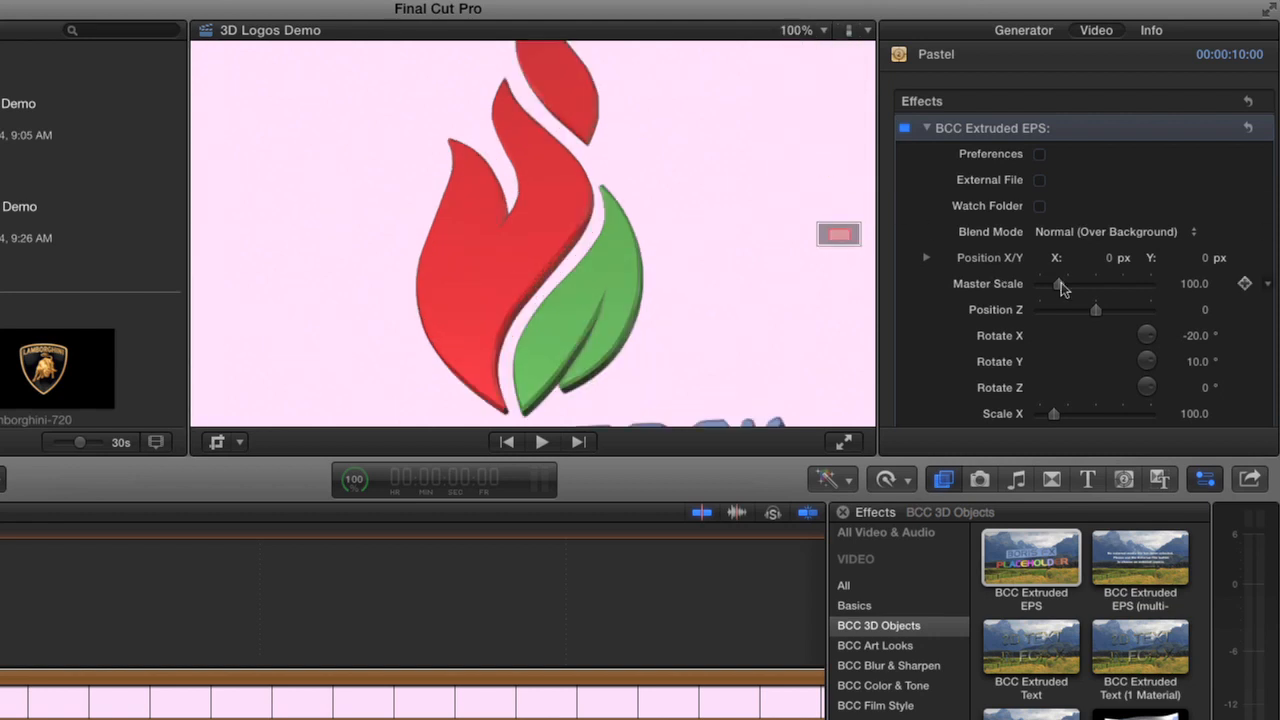
{"action": "mouse_move", "coordinate": [1061, 288]}
{"action": "left_mouse_down"}
{"action": "mouse_move", "coordinate": [1090, 288]}
{"action": "mouse_move", "coordinate": [1073, 288]}
{"action": "left_mouse_up"}
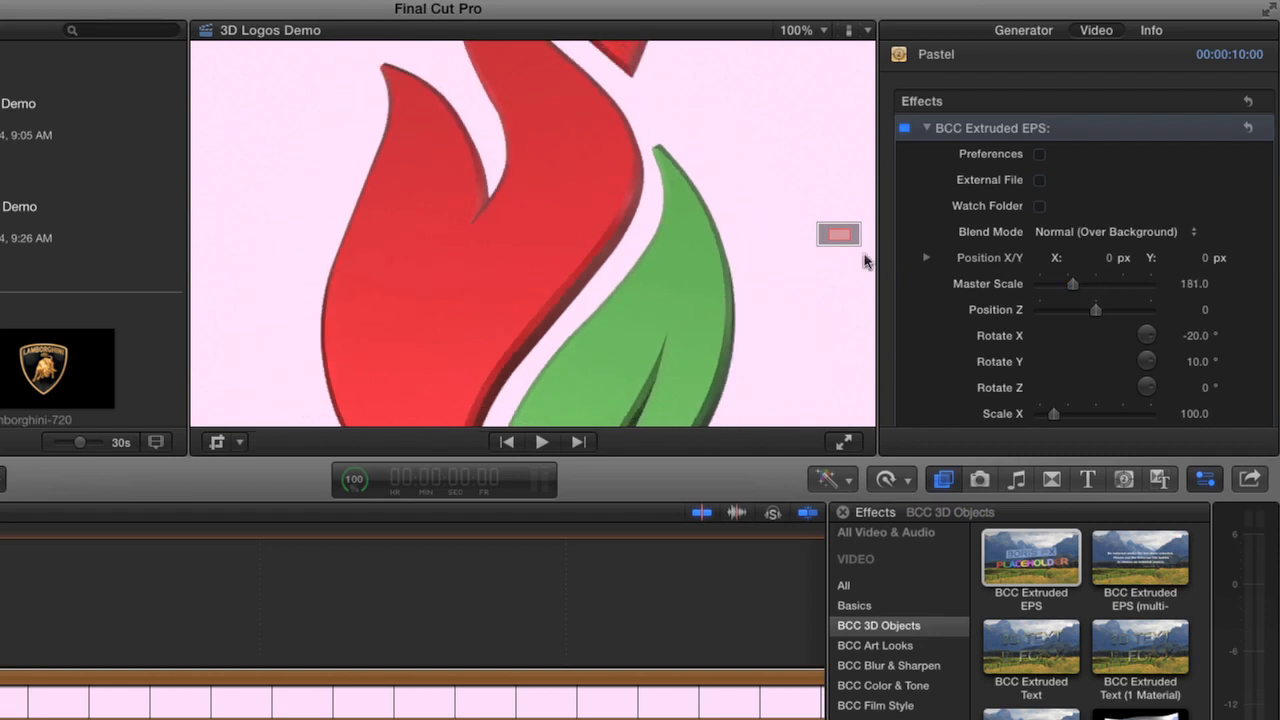
{"action": "left_click_drag", "start_coordinate": [837, 229], "coordinate": [841, 240]}
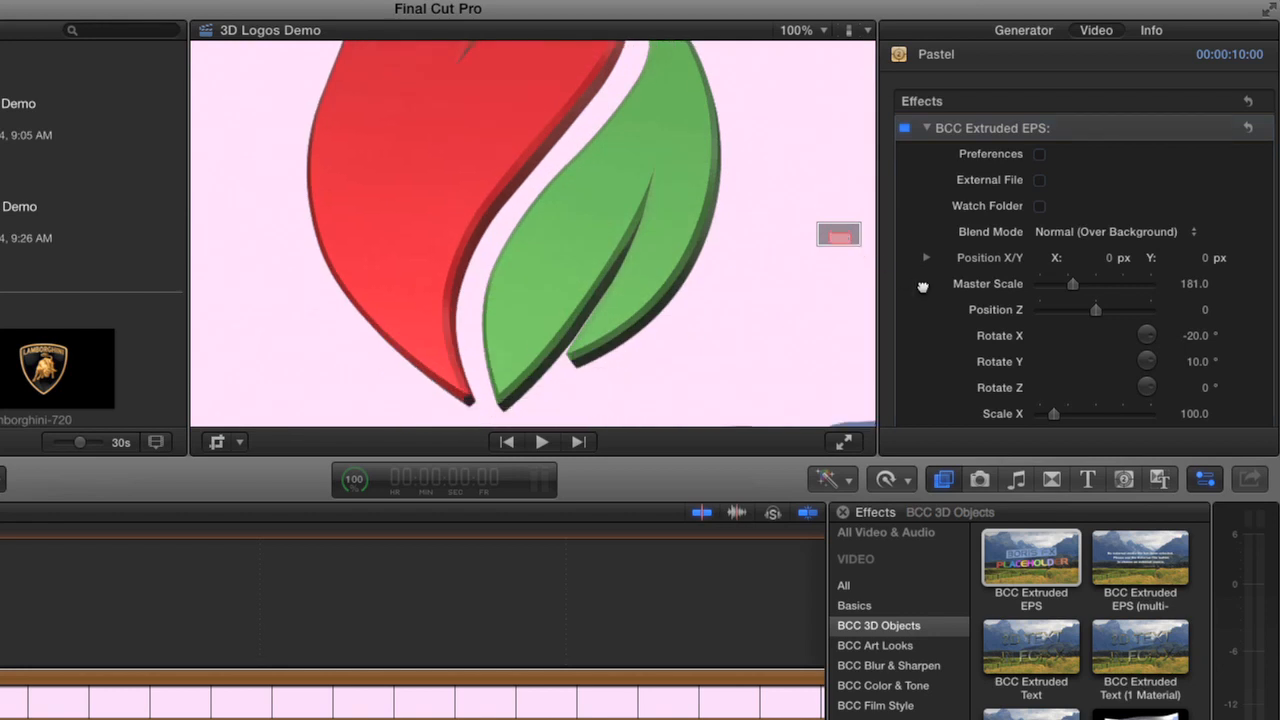
Try a Bevel Amount of 0.44 on the extruded logo and set it back to 0.25
{"action": "scroll", "coordinate": [1100, 335], "scroll_direction": "down", "scroll_amount": 3}
{"action": "mouse_move", "coordinate": [1150, 331]}
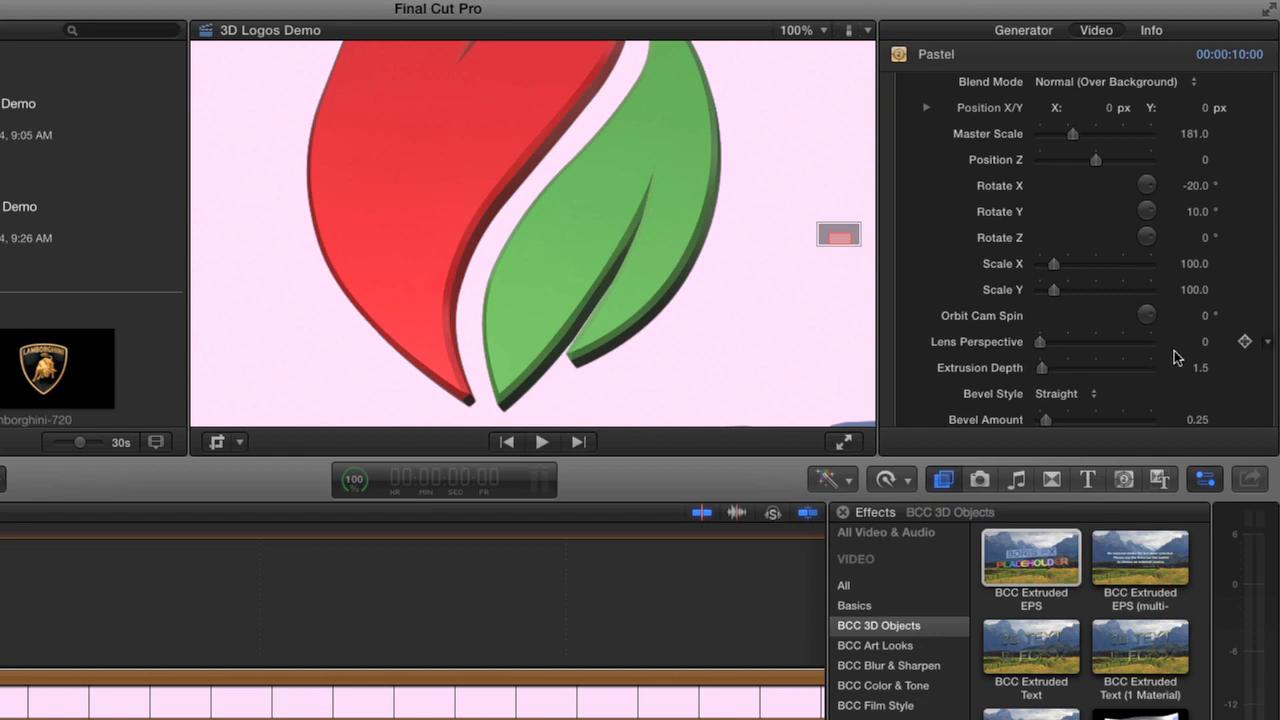
{"action": "scroll", "coordinate": [1177, 351], "scroll_direction": "down", "scroll_amount": 2}
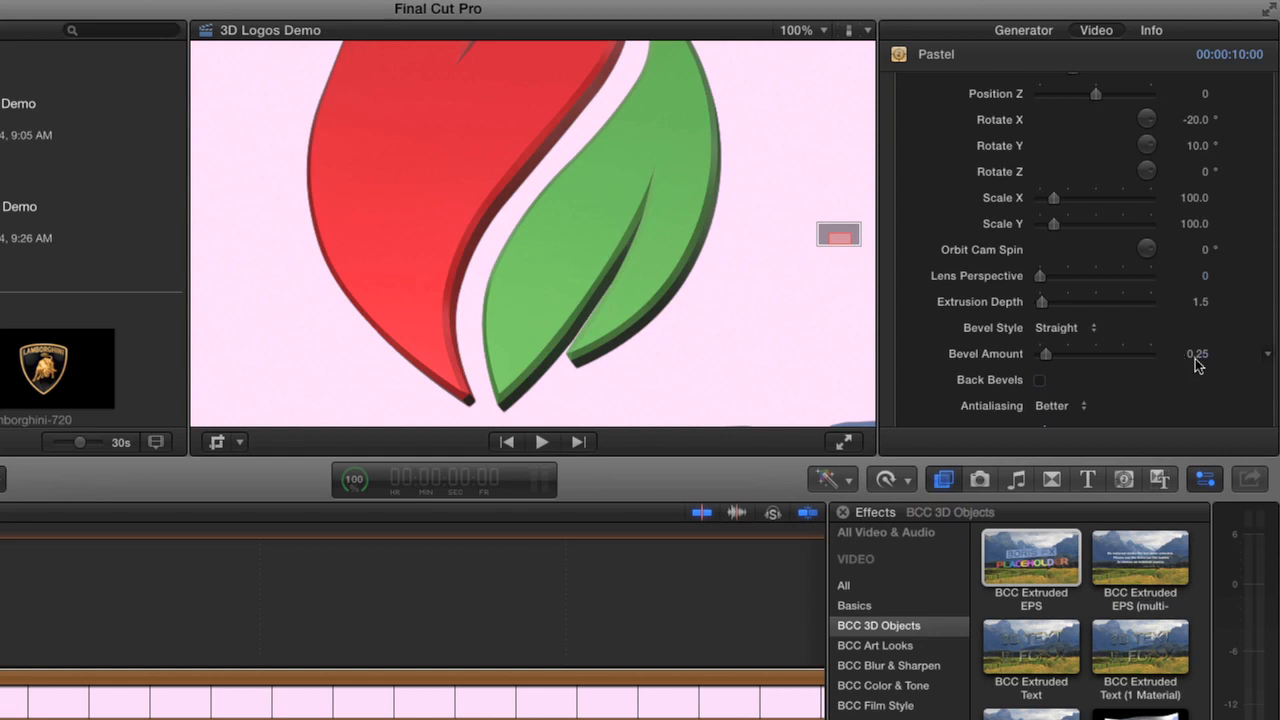
{"action": "left_click_drag", "start_coordinate": [1046, 353], "coordinate": [1051, 353]}
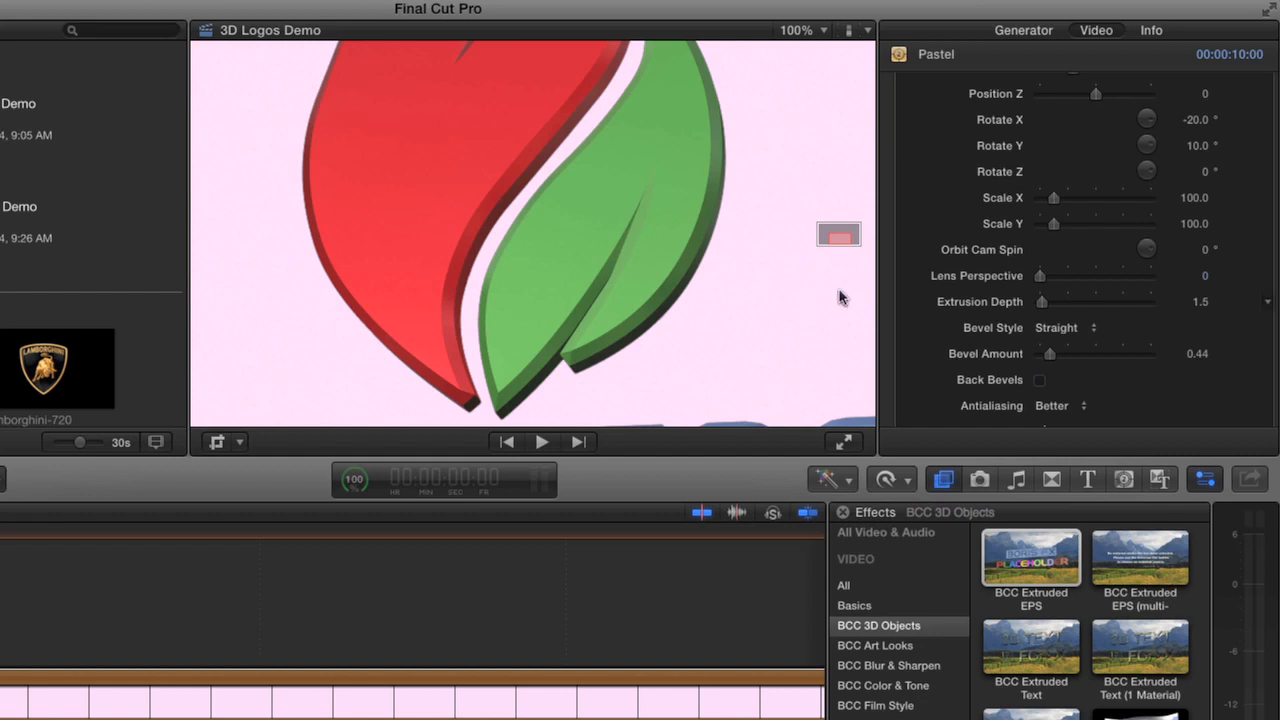
{"action": "left_click", "coordinate": [1197, 354]}
{"action": "type", "text": "0.25"}
{"action": "key", "text": "Return"}
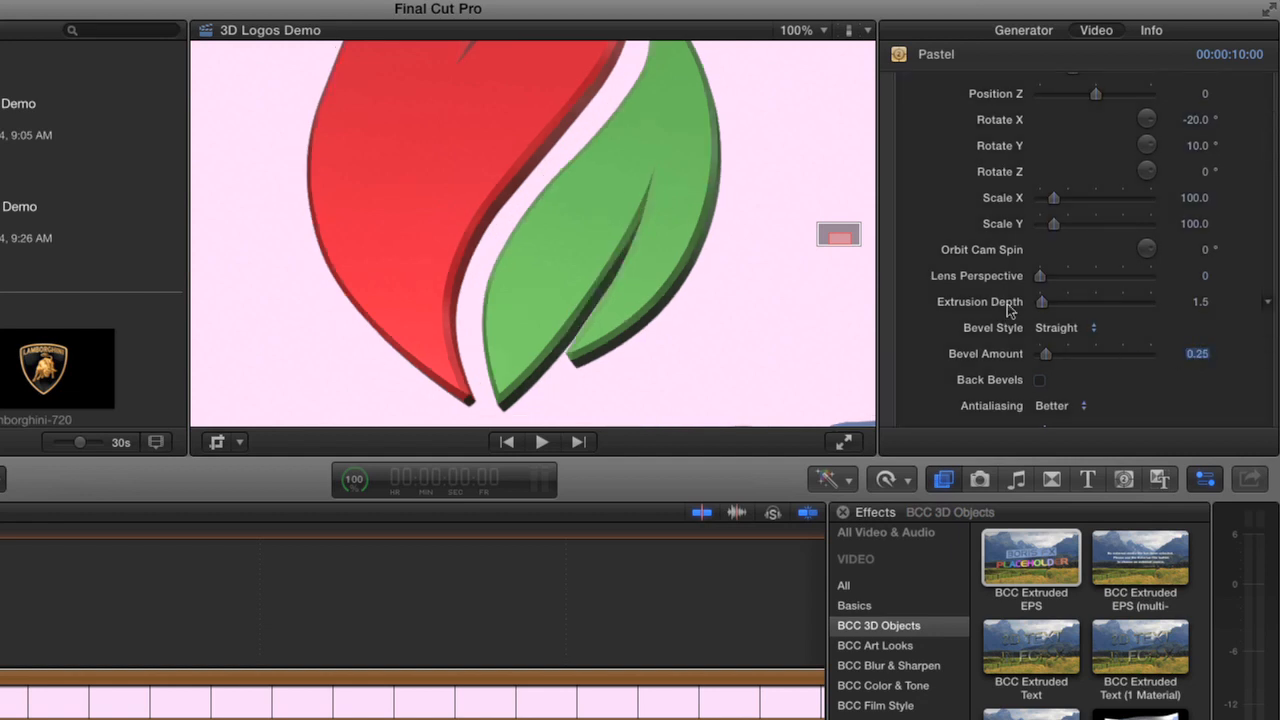
Change the logo's Bevel Style to Convex and increase the Master Scale to 354 for a close view of the edges
{"action": "left_click", "coordinate": [1096, 331]}
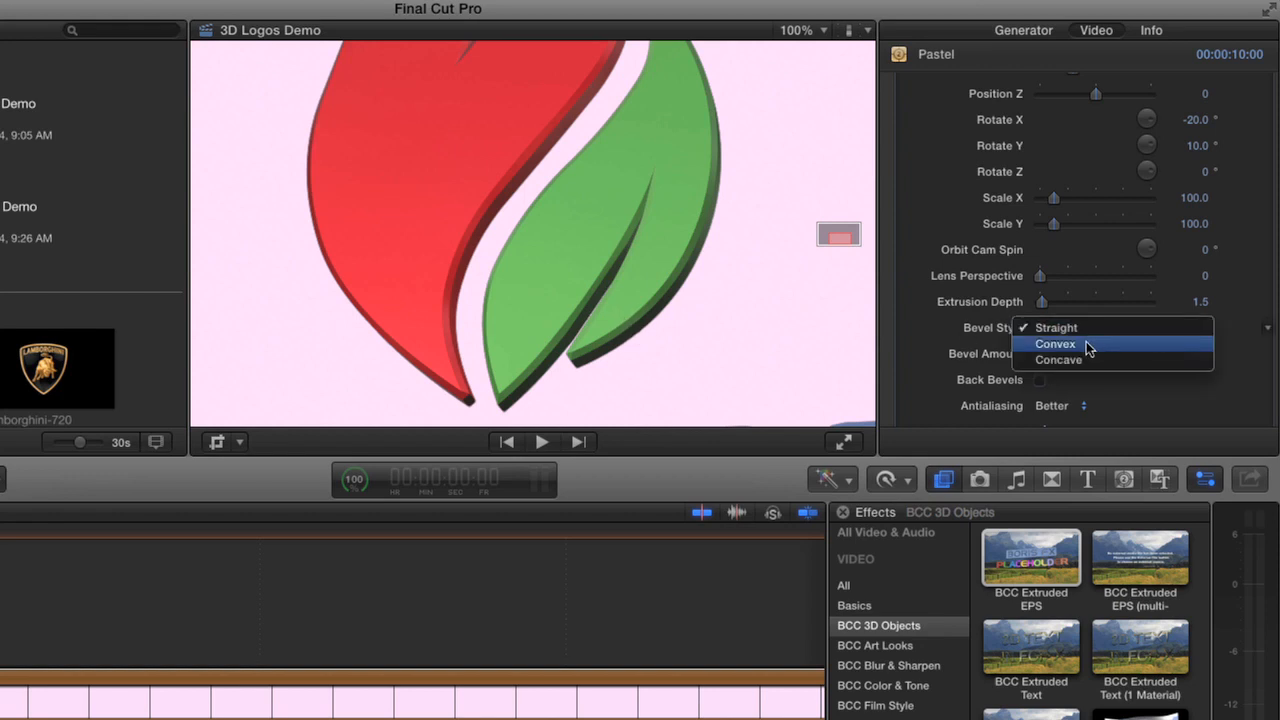
{"action": "left_click", "coordinate": [1089, 346]}
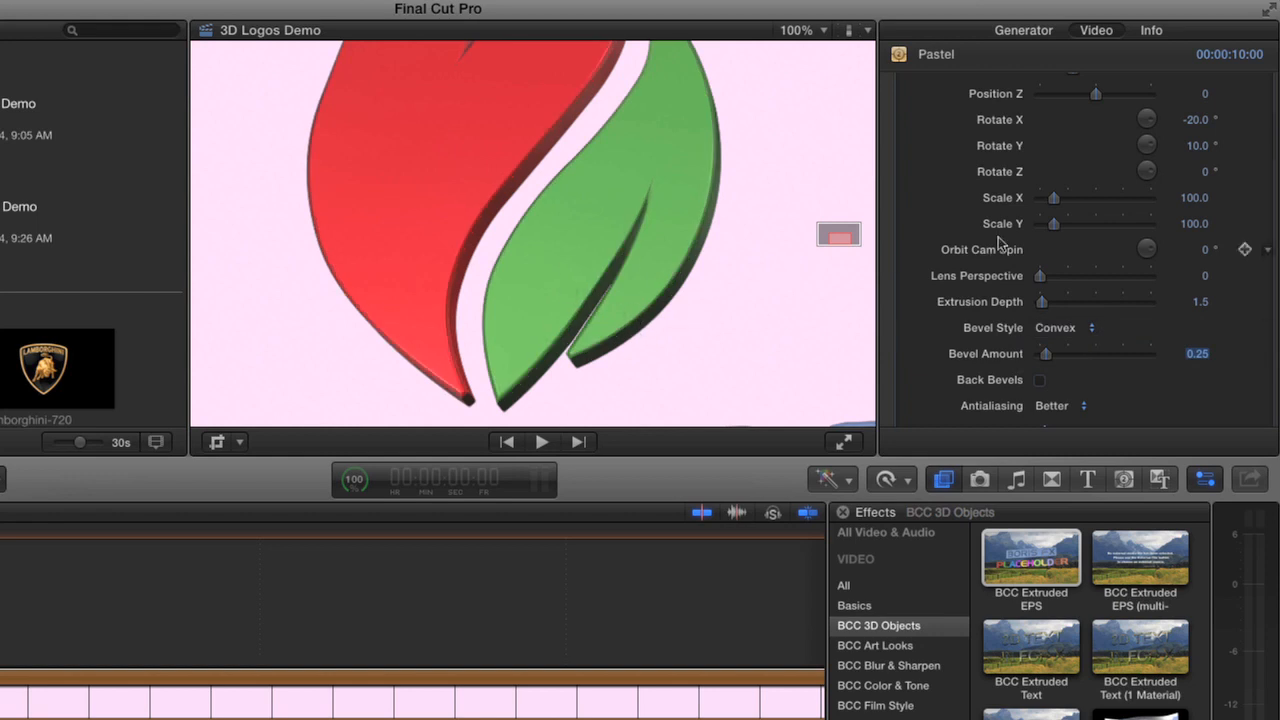
{"action": "scroll", "coordinate": [1000, 250], "scroll_direction": "up", "scroll_amount": 5}
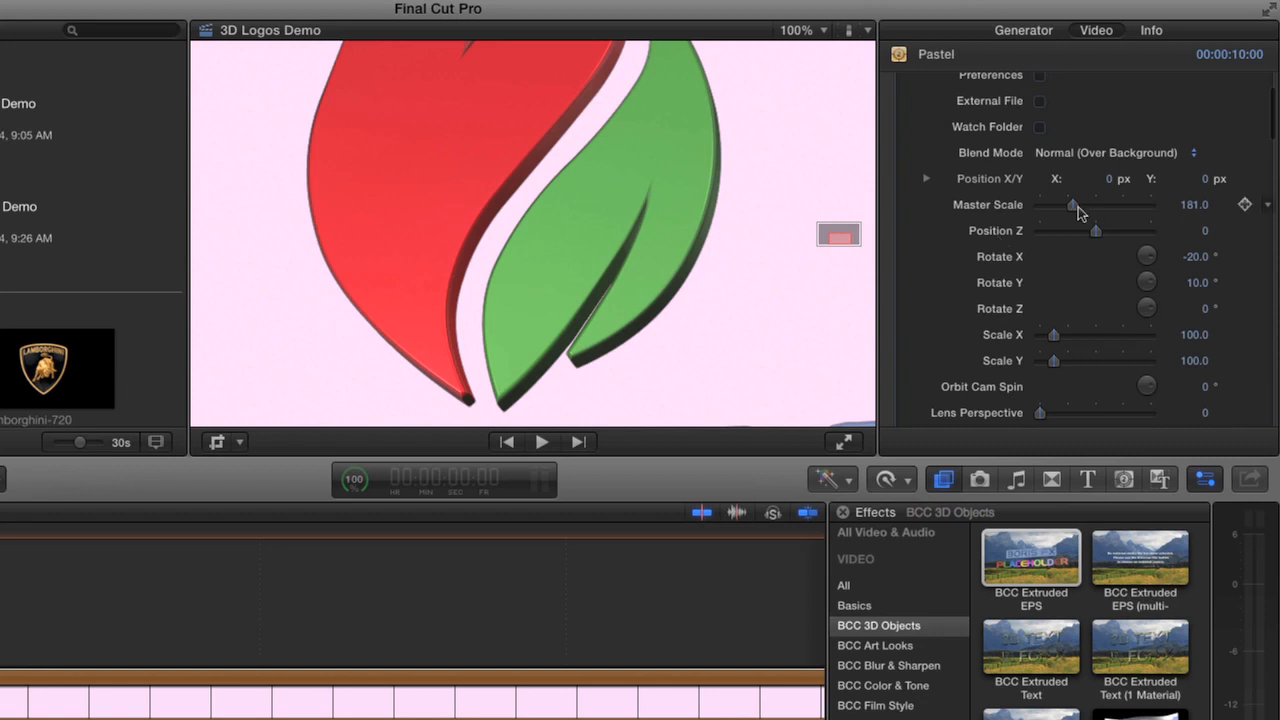
{"action": "left_click_drag", "start_coordinate": [1075, 206], "coordinate": [1077, 210]}
{"action": "left_click_drag", "start_coordinate": [1080, 206], "coordinate": [1108, 208]}
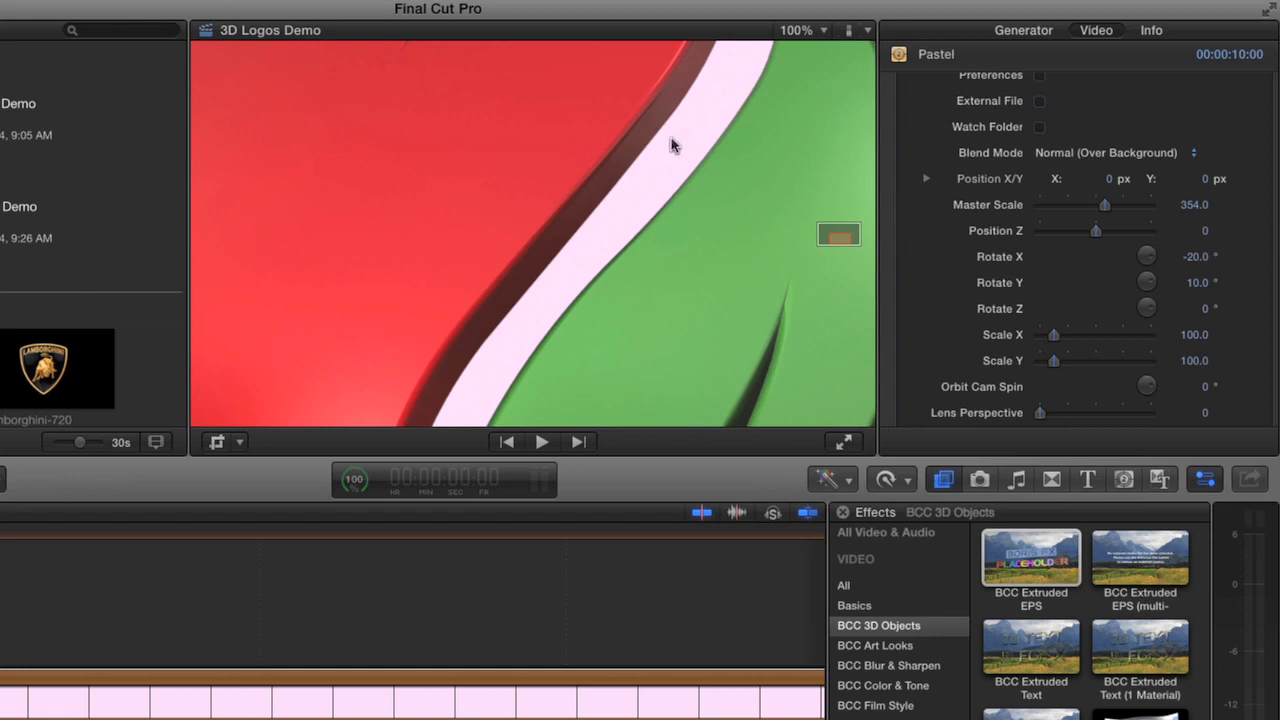
Reduce the logo's Master Scale to 138 and set its Extrusion Depth to 3.0 after trying 5.0
{"action": "left_click_drag", "start_coordinate": [1103, 207], "coordinate": [1068, 206]}
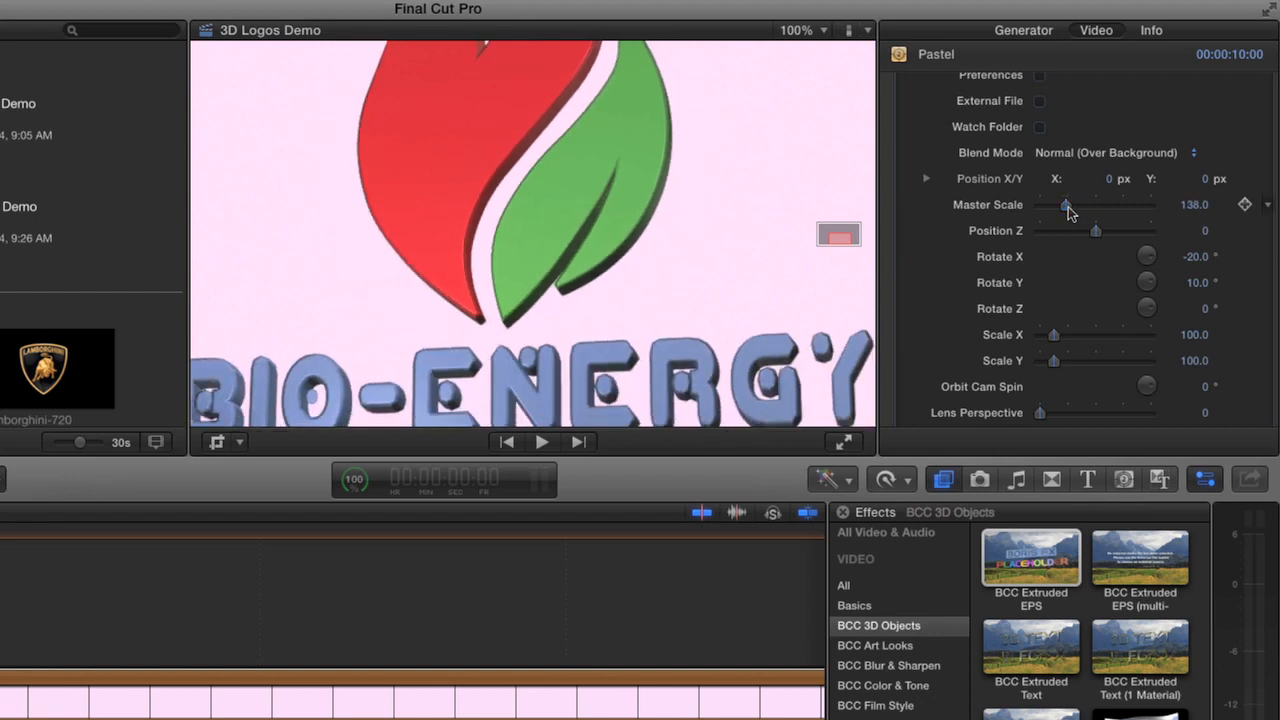
{"action": "scroll", "coordinate": [1154, 350], "scroll_direction": "down", "scroll_amount": 2}
{"action": "scroll", "coordinate": [1154, 350], "scroll_direction": "down", "scroll_amount": 5}
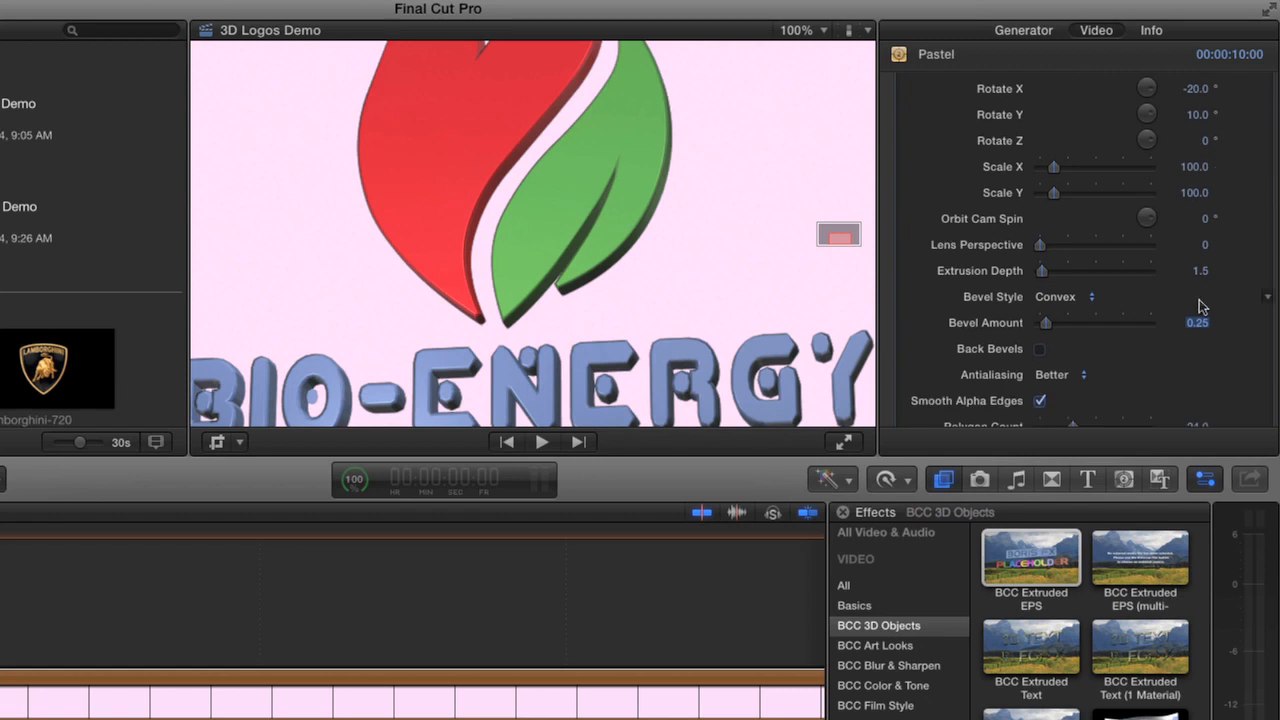
{"action": "type", "text": "5"}
{"action": "key", "text": "Return"}
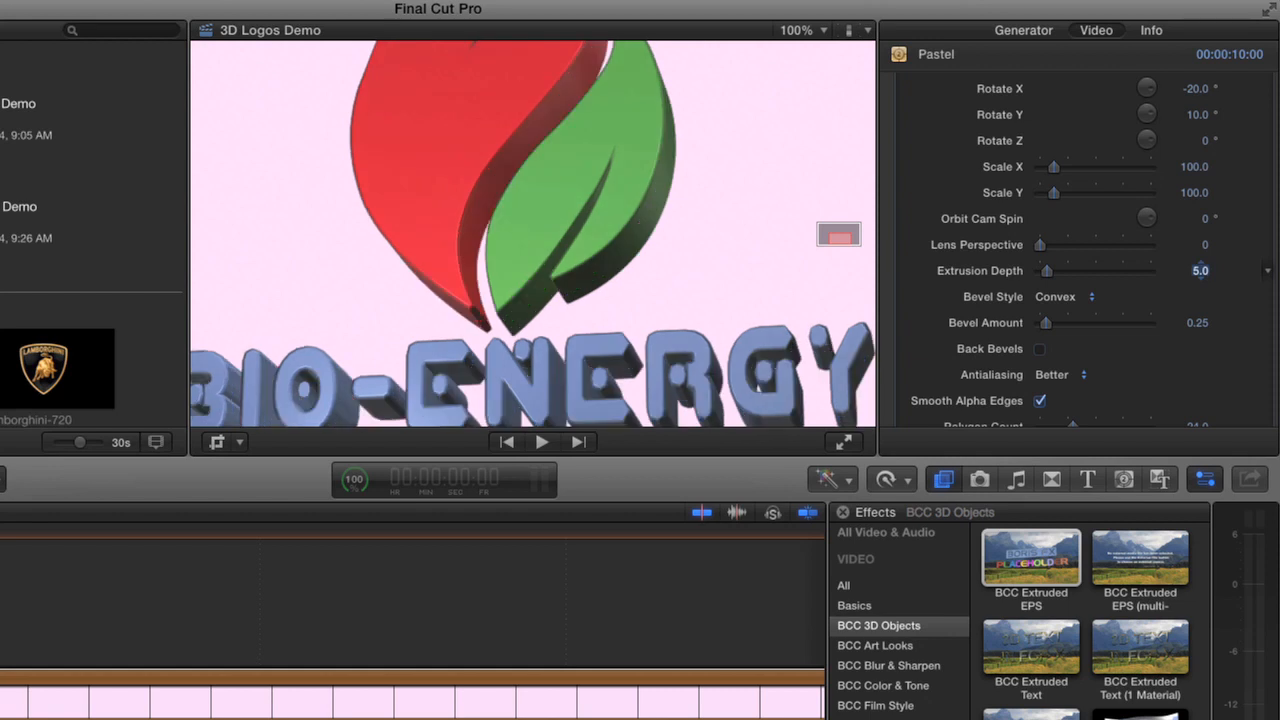
{"action": "type", "text": "3"}
{"action": "key", "text": "Return"}
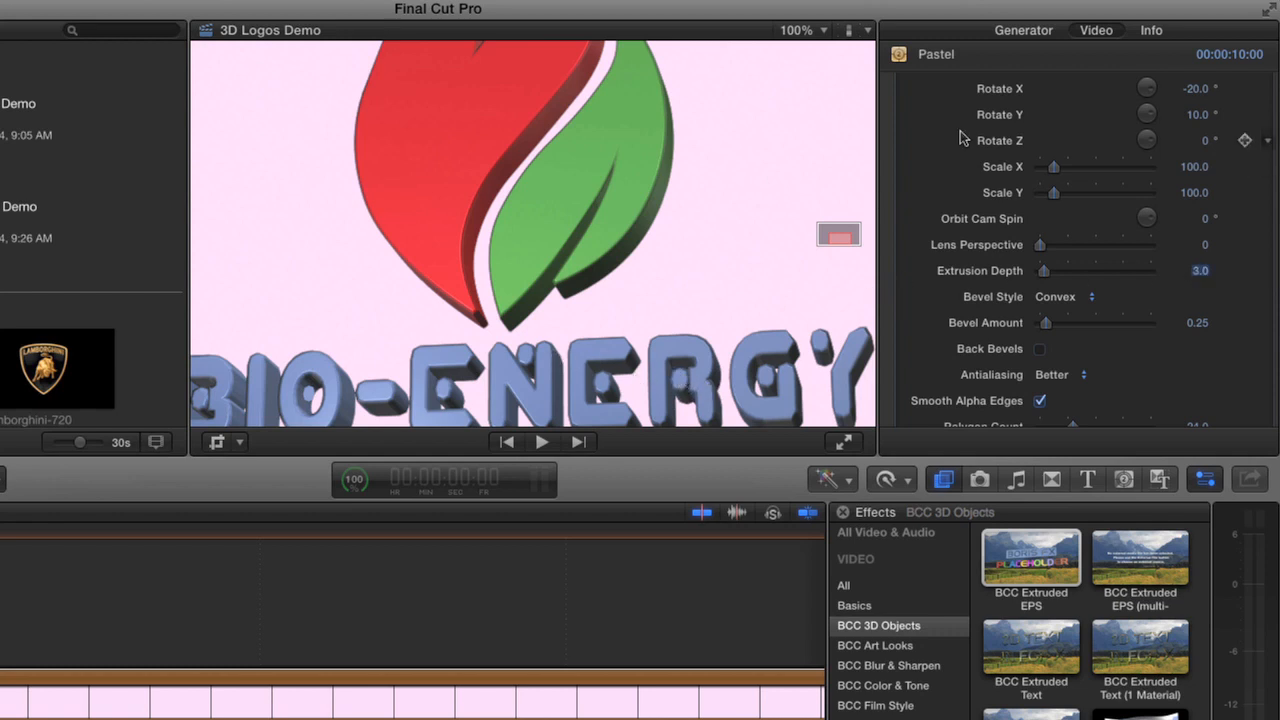
Raise the Master Scale to 257 and the logo's Y position to 1.0 for a close view of the lettering
{"action": "scroll", "coordinate": [1133, 248], "scroll_direction": "up", "scroll_amount": 5}
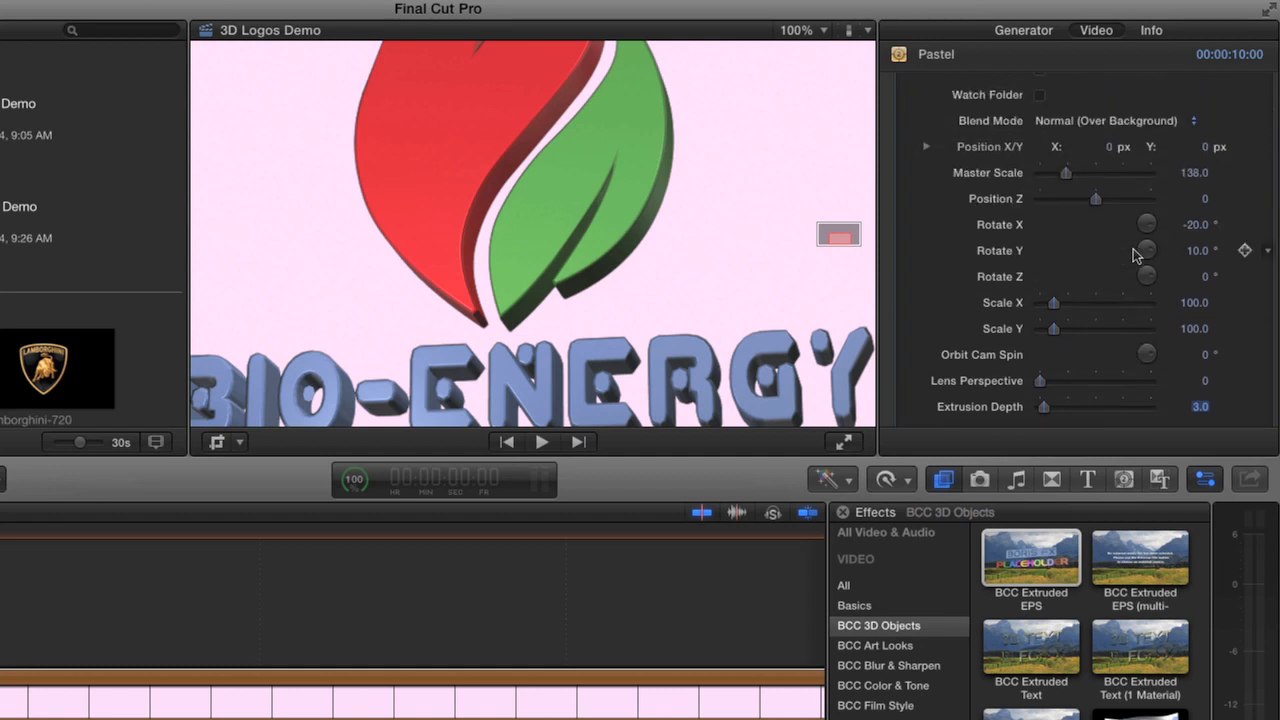
{"action": "left_click_drag", "start_coordinate": [1068, 173], "coordinate": [1065, 175]}
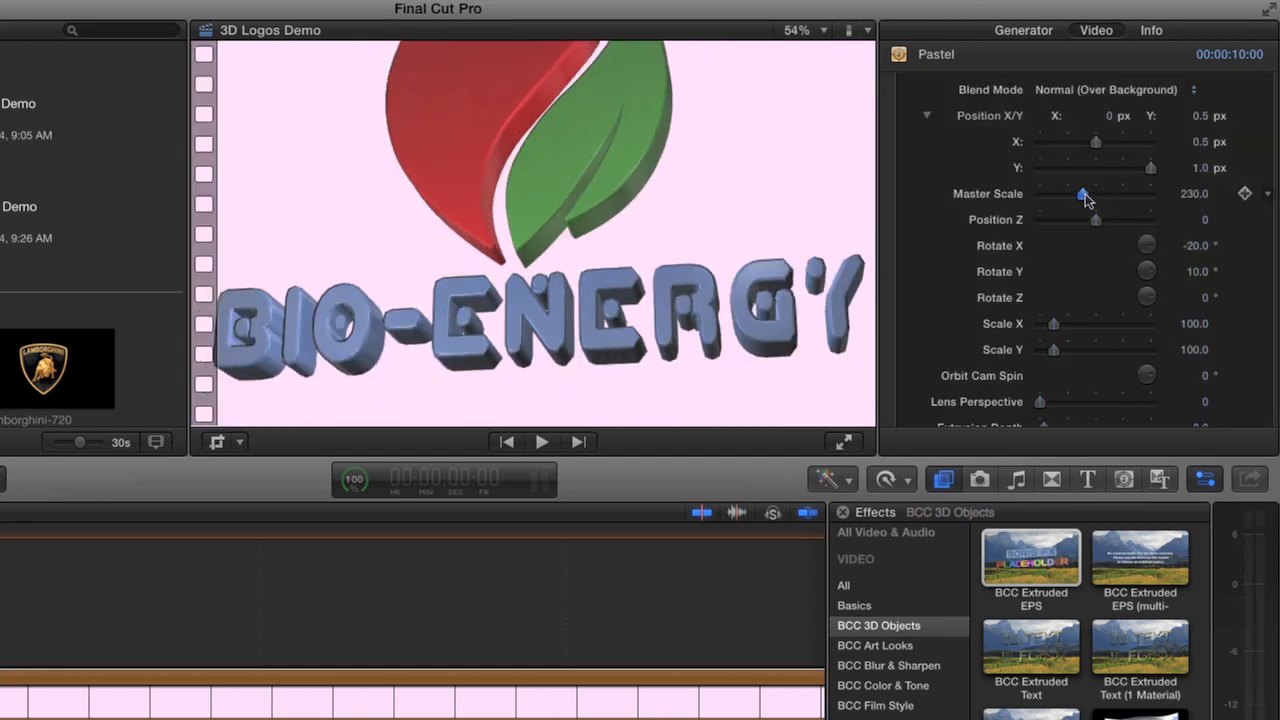
{"action": "left_click_drag", "start_coordinate": [1086, 191], "coordinate": [1090, 198]}
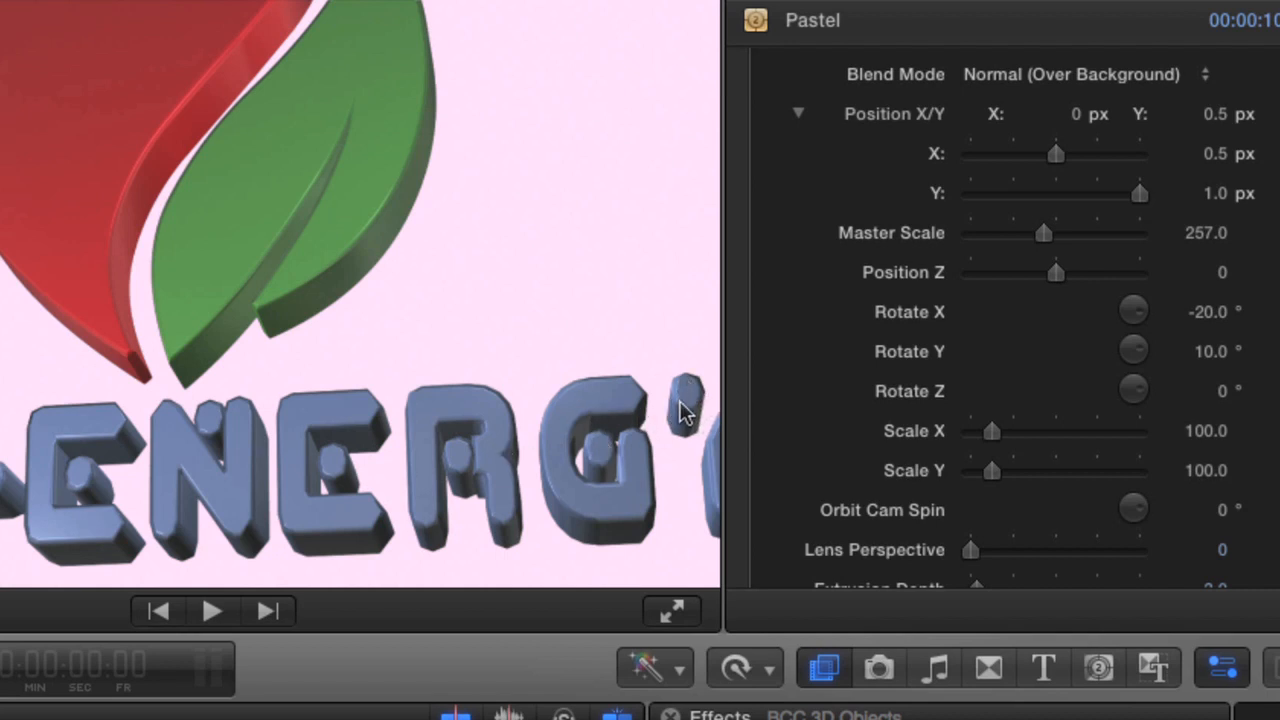
Try a Polygon Count of 48 on the extruded logo and set it back to 24
{"action": "scroll", "coordinate": [975, 407], "scroll_direction": "down", "scroll_amount": 5}
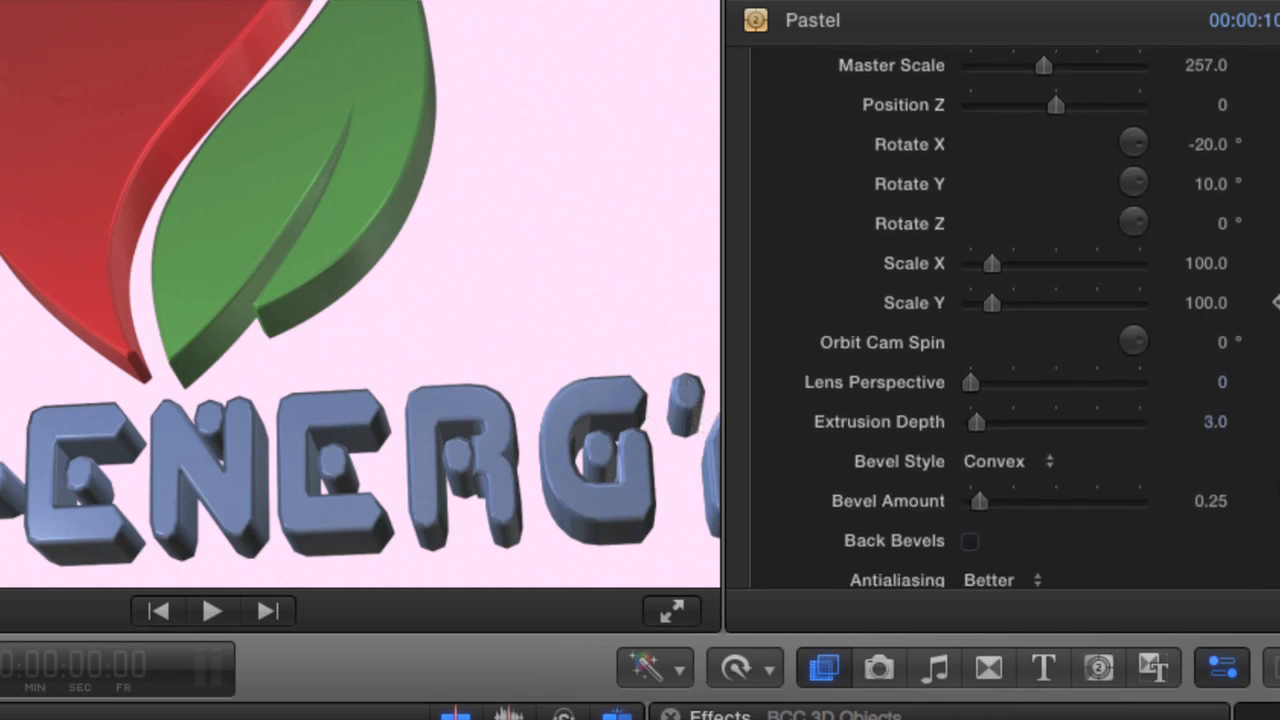
{"action": "scroll", "coordinate": [975, 407], "scroll_direction": "down", "scroll_amount": 2}
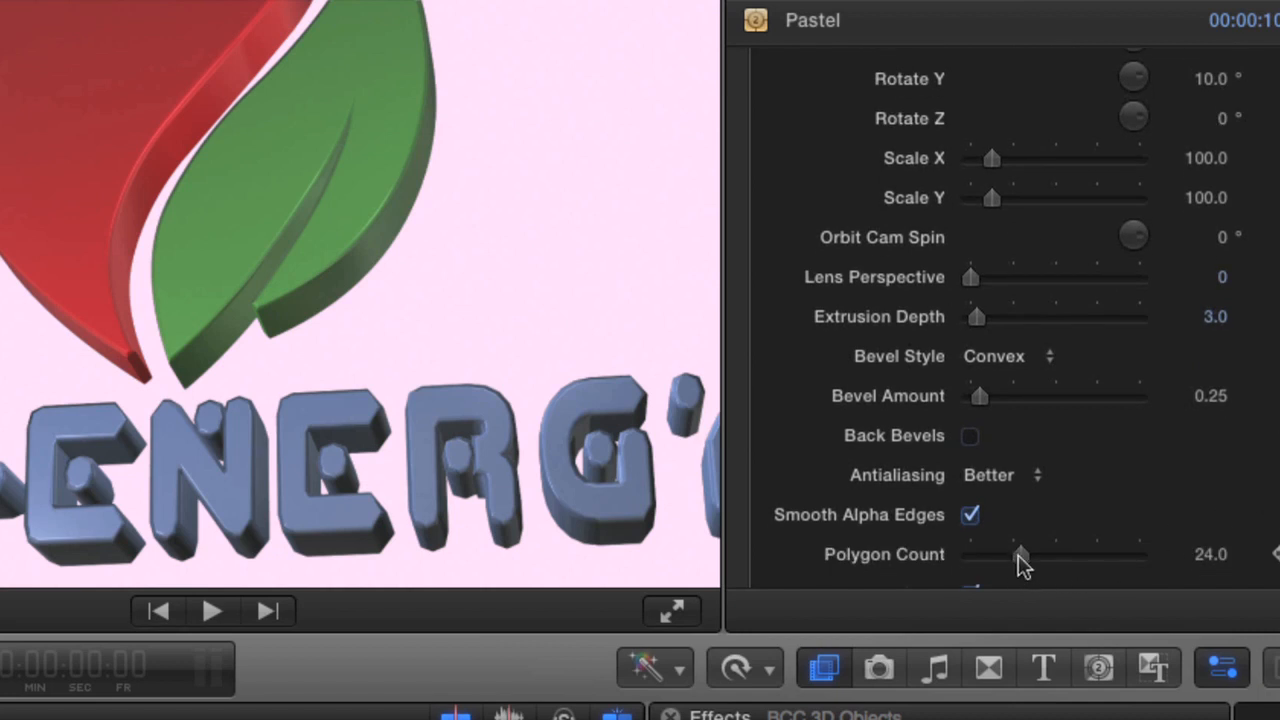
{"action": "left_click_drag", "start_coordinate": [1021, 563], "coordinate": [1076, 563]}
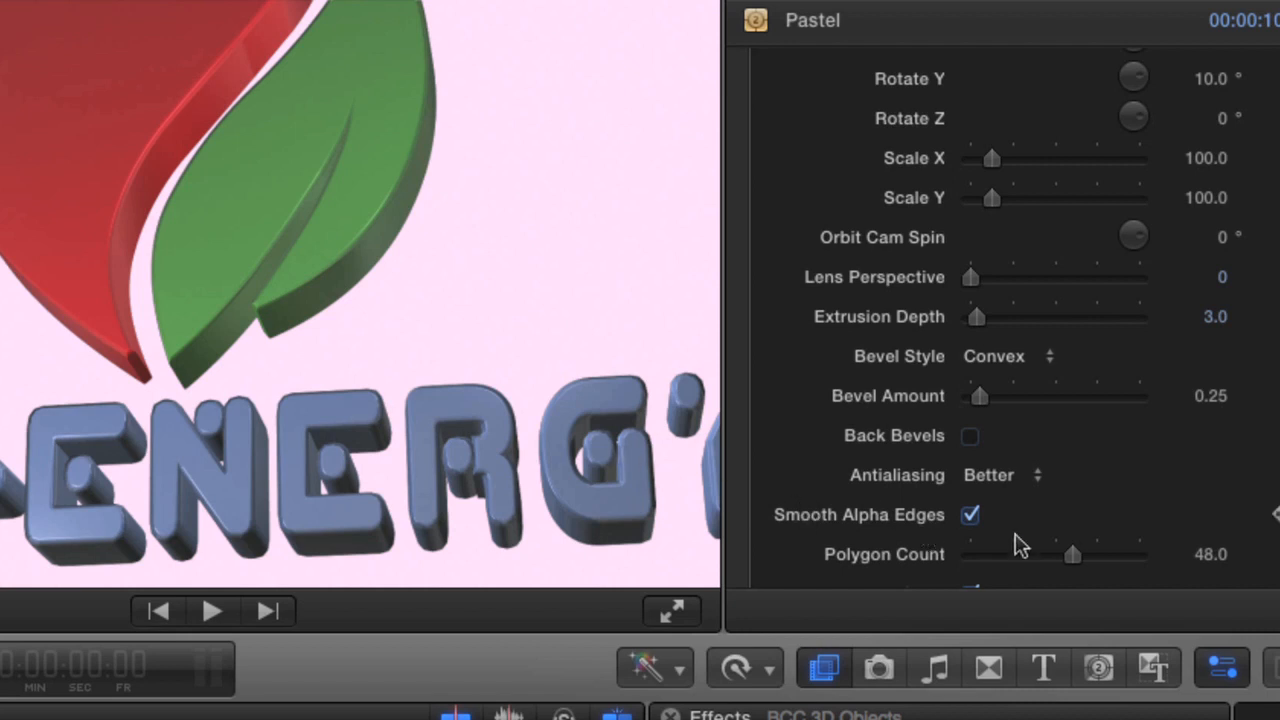
{"action": "left_click", "coordinate": [1210, 565]}
{"action": "type", "text": "24"}
{"action": "key", "text": "Return"}
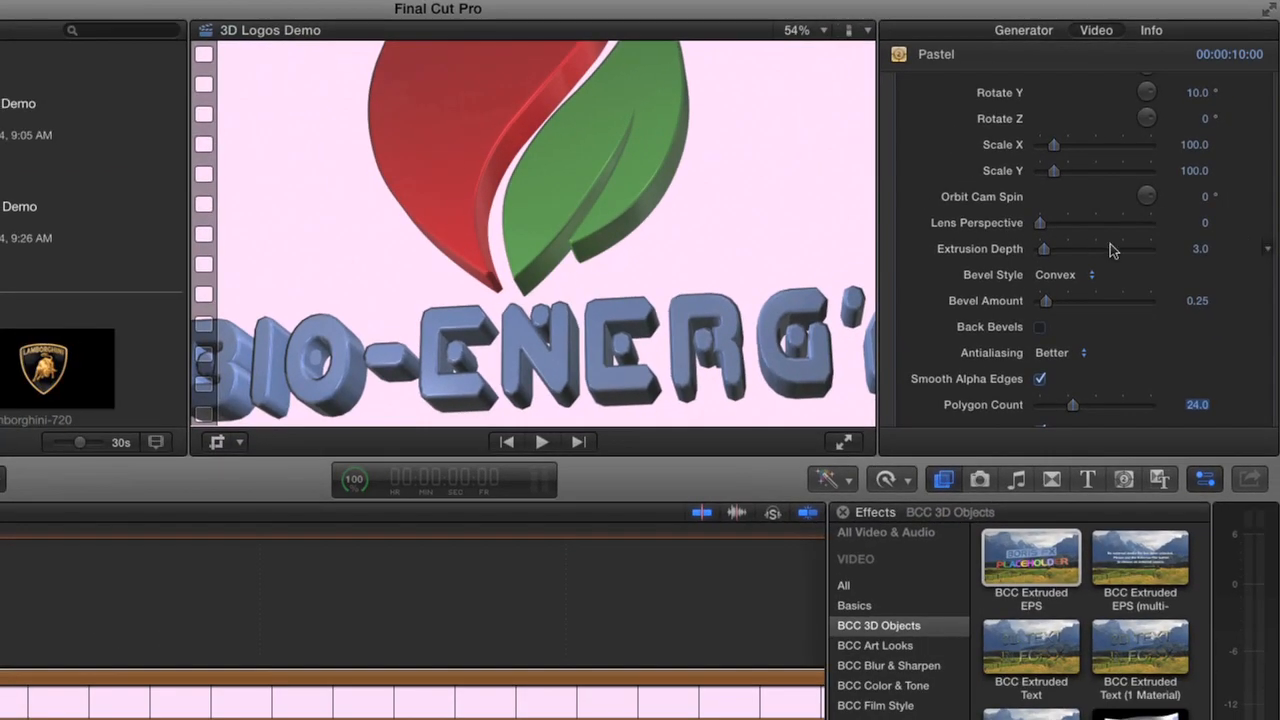
Set the logo's Master Scale to 100 and its Y position to 0.5
{"action": "scroll", "coordinate": [1108, 246], "scroll_direction": "up", "scroll_amount": 2}
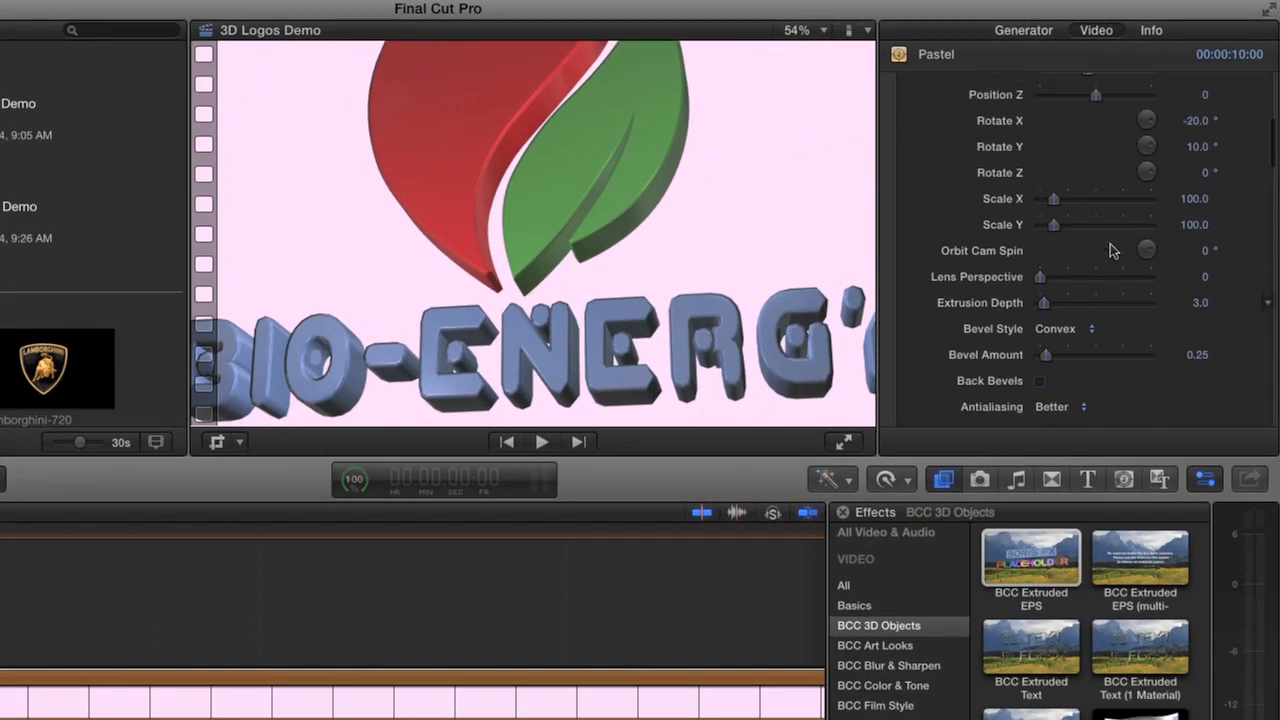
{"action": "scroll", "coordinate": [1110, 245], "scroll_direction": "up", "scroll_amount": 5}
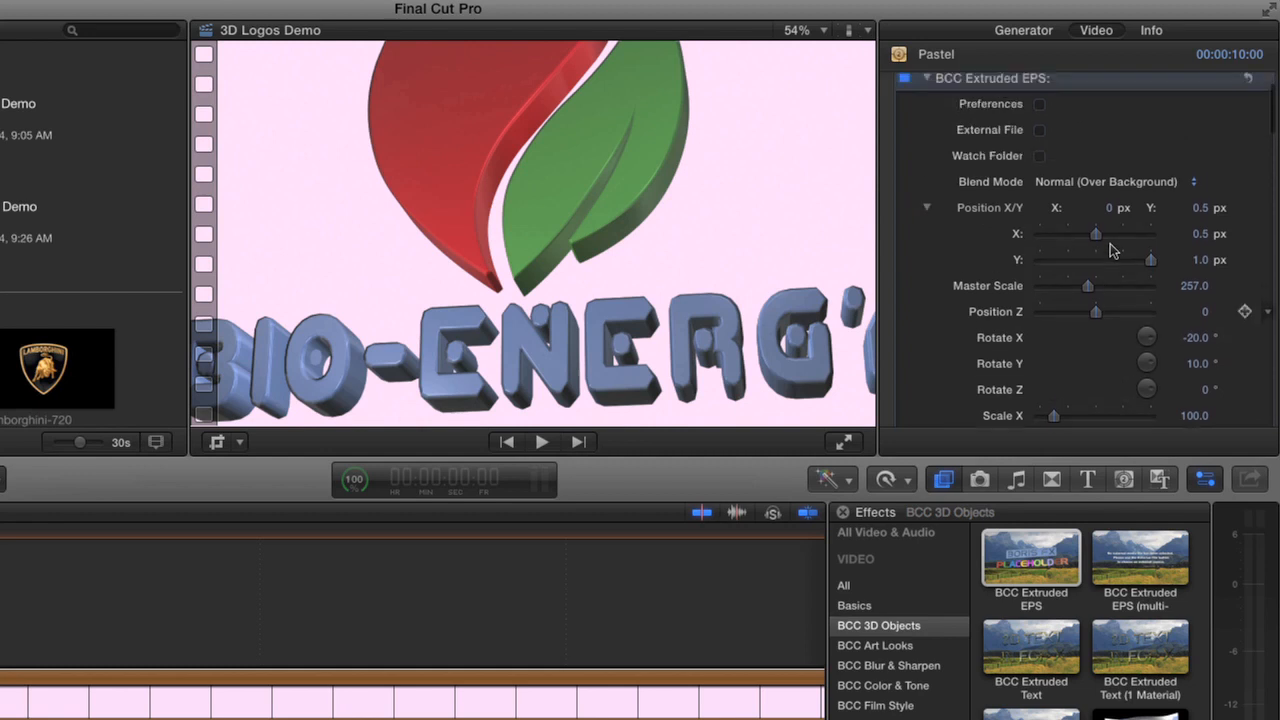
{"action": "scroll", "coordinate": [1110, 250], "scroll_direction": "up", "scroll_amount": 1}
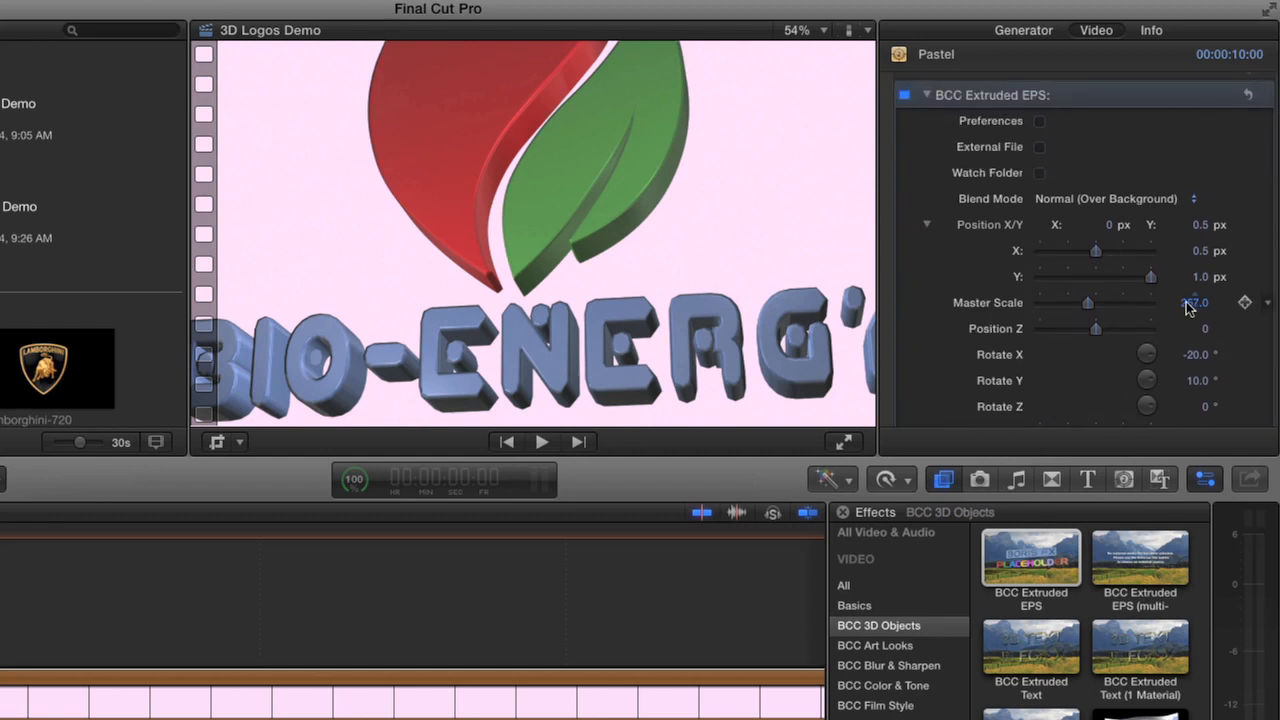
{"action": "type", "text": "100"}
{"action": "key", "text": "Return"}
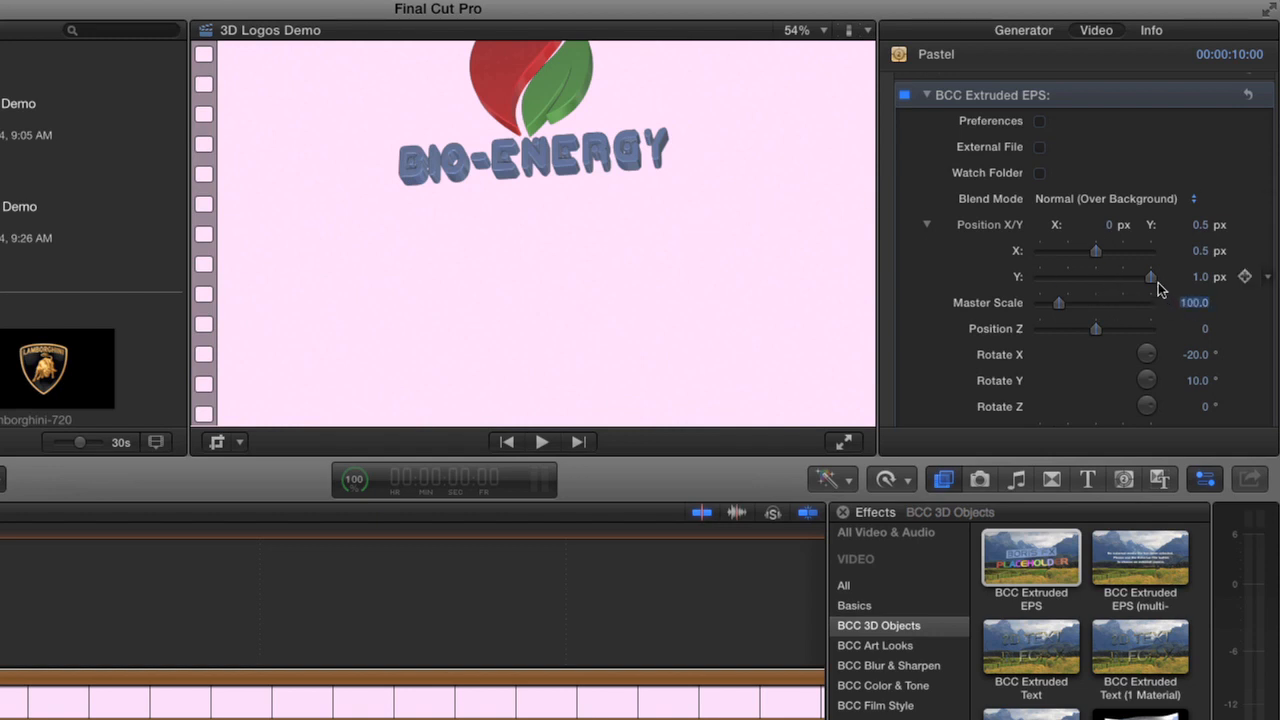
{"action": "left_click", "coordinate": [1198, 277]}
{"action": "type", "text": "0.5"}
{"action": "key", "text": "Return"}
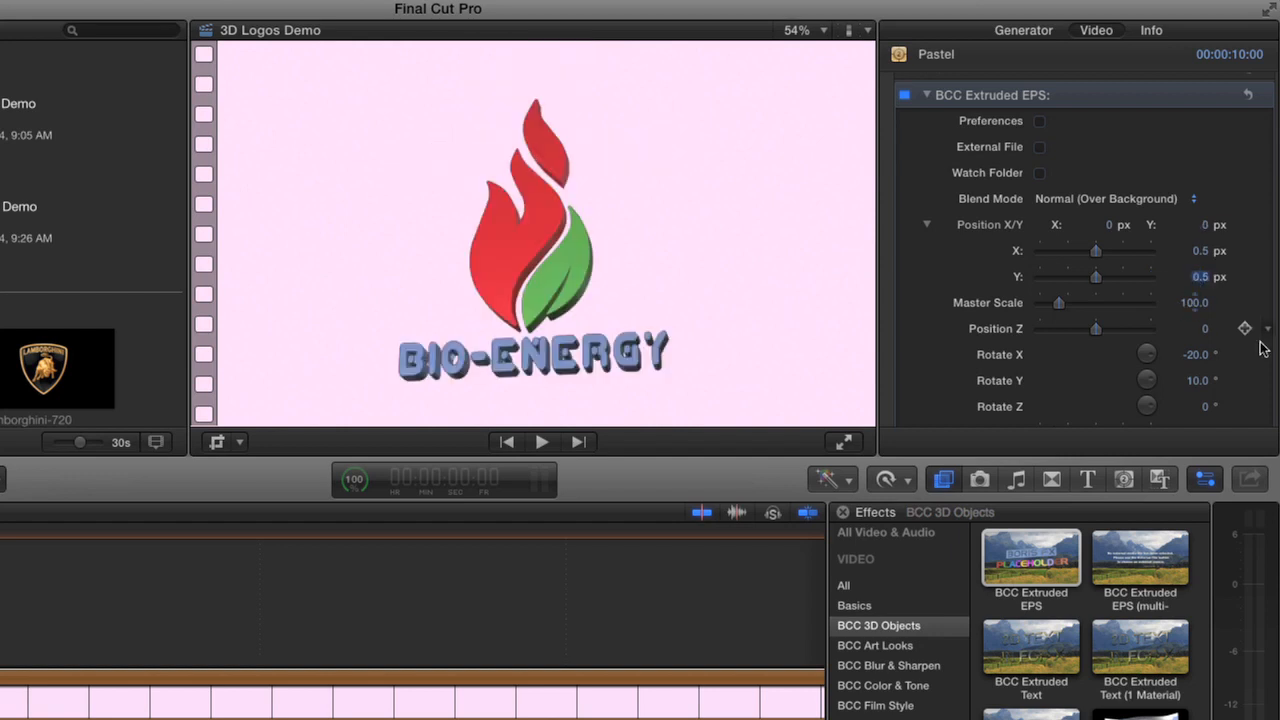
Try Position Z values of -7 and 5 on the logo and set it back to 0
{"action": "scroll", "coordinate": [1262, 374], "scroll_direction": "down", "scroll_amount": 2}
{"action": "scroll", "coordinate": [1262, 374], "scroll_direction": "down", "scroll_amount": 1}
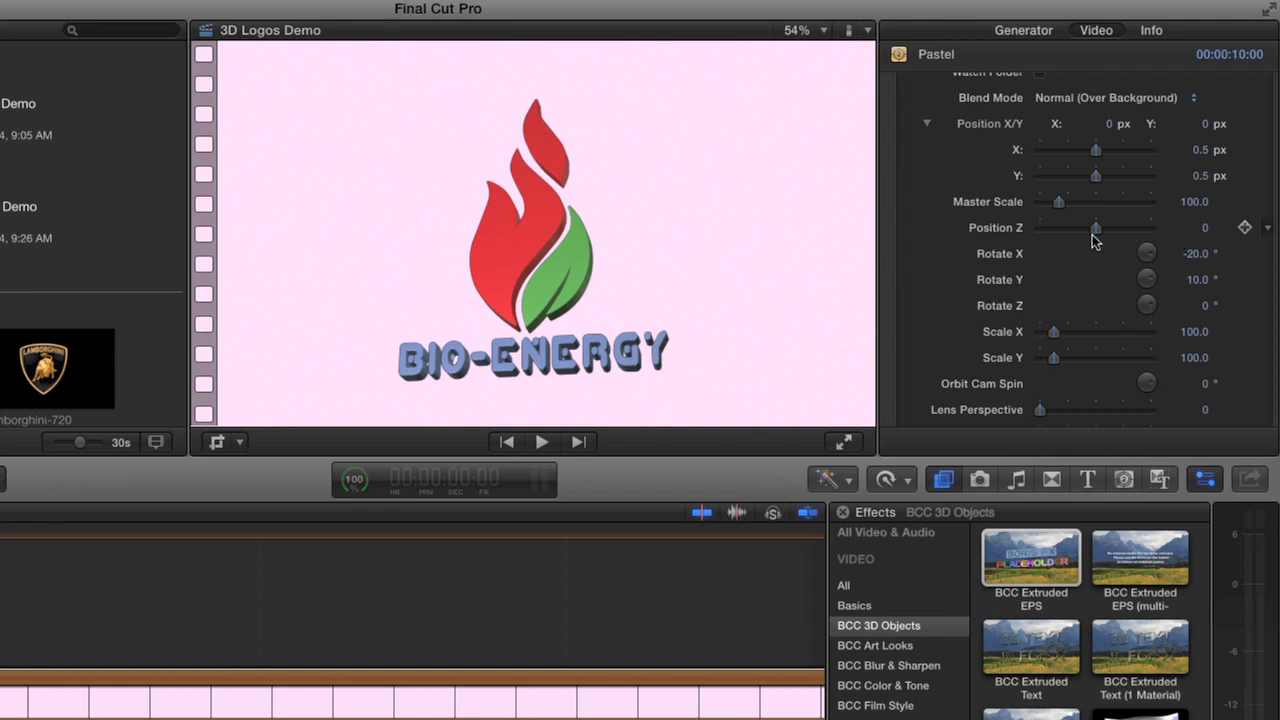
{"action": "mouse_move", "coordinate": [1097, 229]}
{"action": "left_mouse_down"}
{"action": "mouse_move", "coordinate": [1078, 229]}
{"action": "mouse_move", "coordinate": [1116, 227]}
{"action": "mouse_move", "coordinate": [1092, 232]}
{"action": "left_mouse_up"}
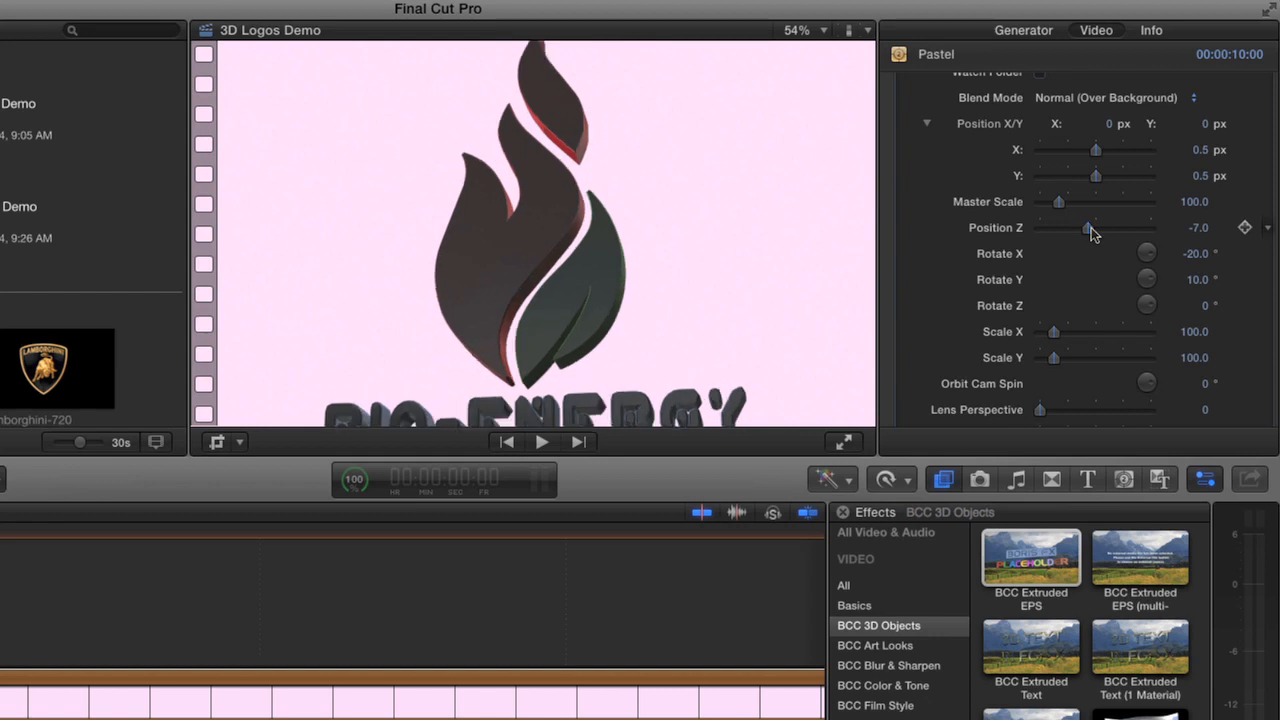
{"action": "left_click_drag", "start_coordinate": [1091, 227], "coordinate": [1109, 232]}
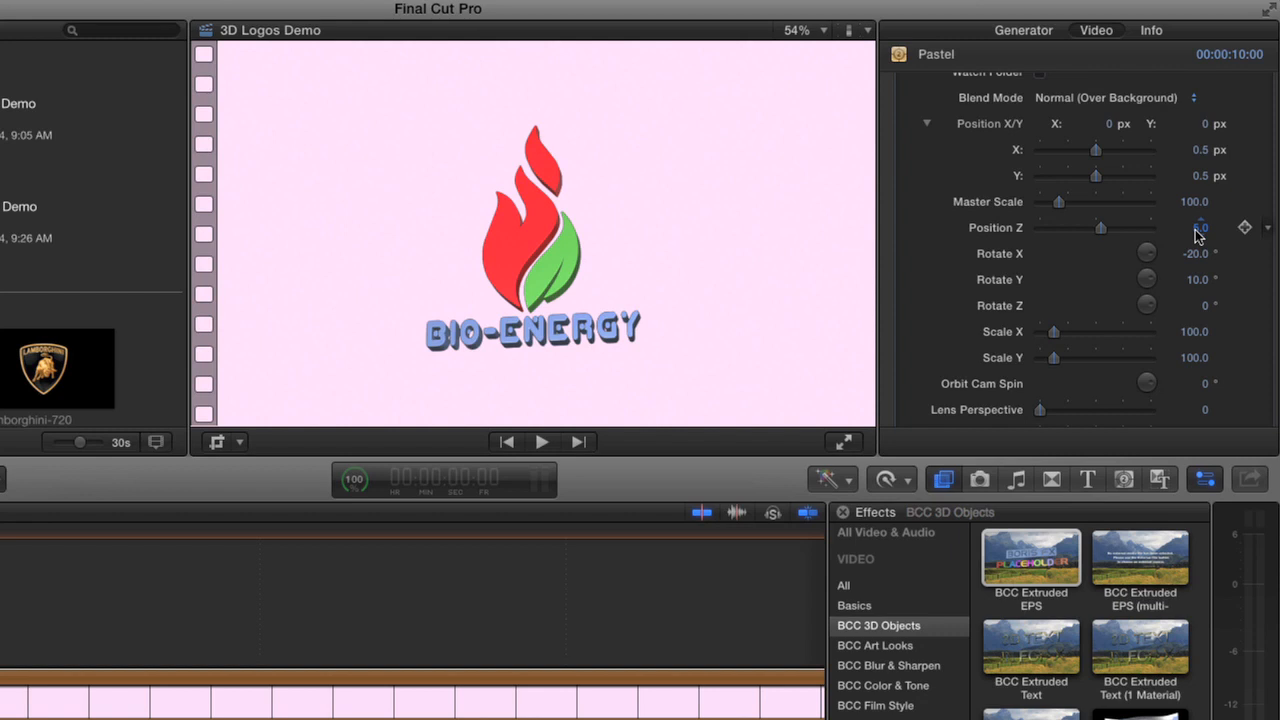
{"action": "left_click", "coordinate": [1196, 231]}
{"action": "type", "text": "0"}
{"action": "key", "text": "Return"}
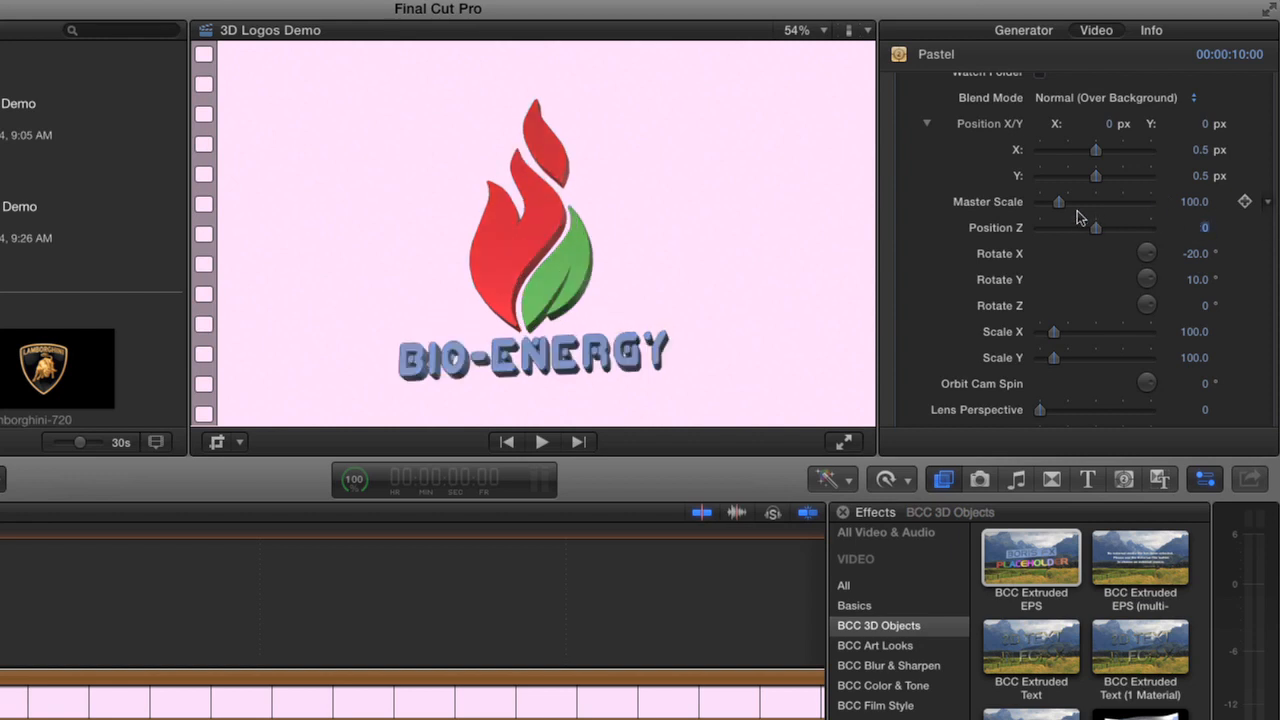
Set the logo's Master Scale to 115 and rotate it to X -34°, Y 12° and Z 4°
{"action": "left_click_drag", "start_coordinate": [1060, 205], "coordinate": [1061, 204]}
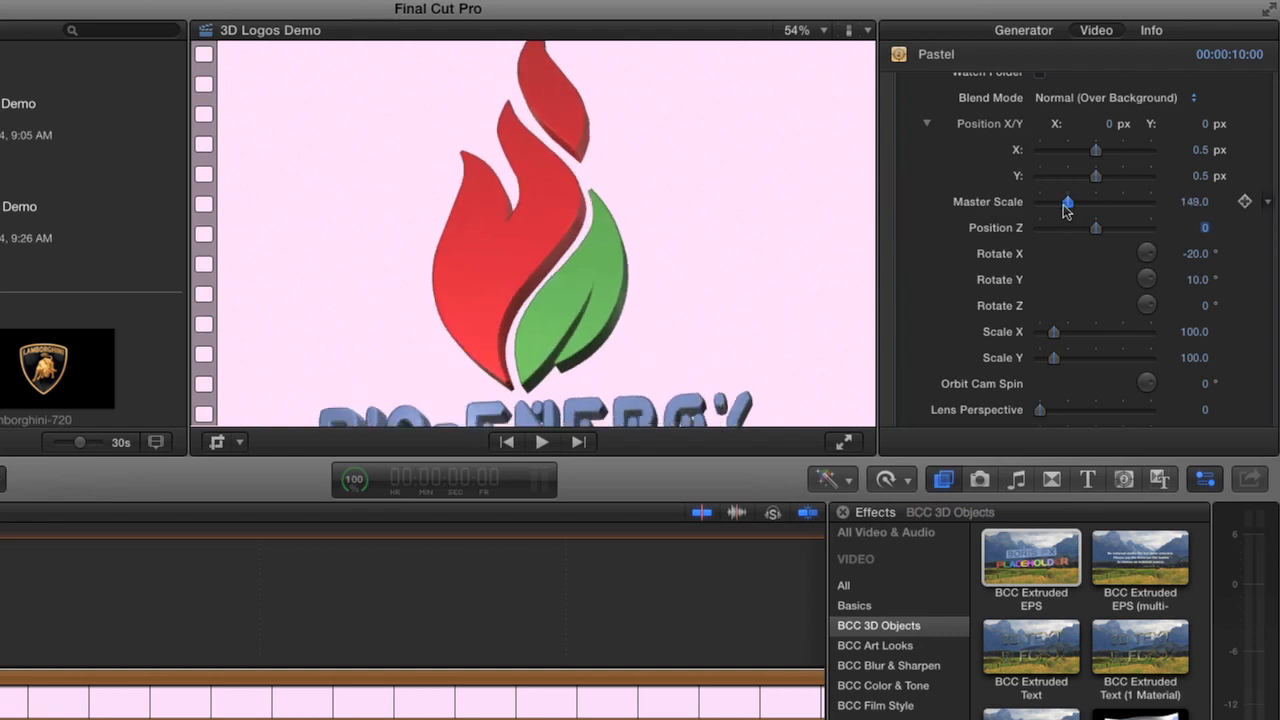
{"action": "mouse_move", "coordinate": [1196, 253]}
{"action": "left_mouse_down"}
{"action": "mouse_move", "coordinate": [1197, 234]}
{"action": "mouse_move", "coordinate": [1195, 253]}
{"action": "left_mouse_up"}
{"action": "left_click", "coordinate": [1195, 280]}
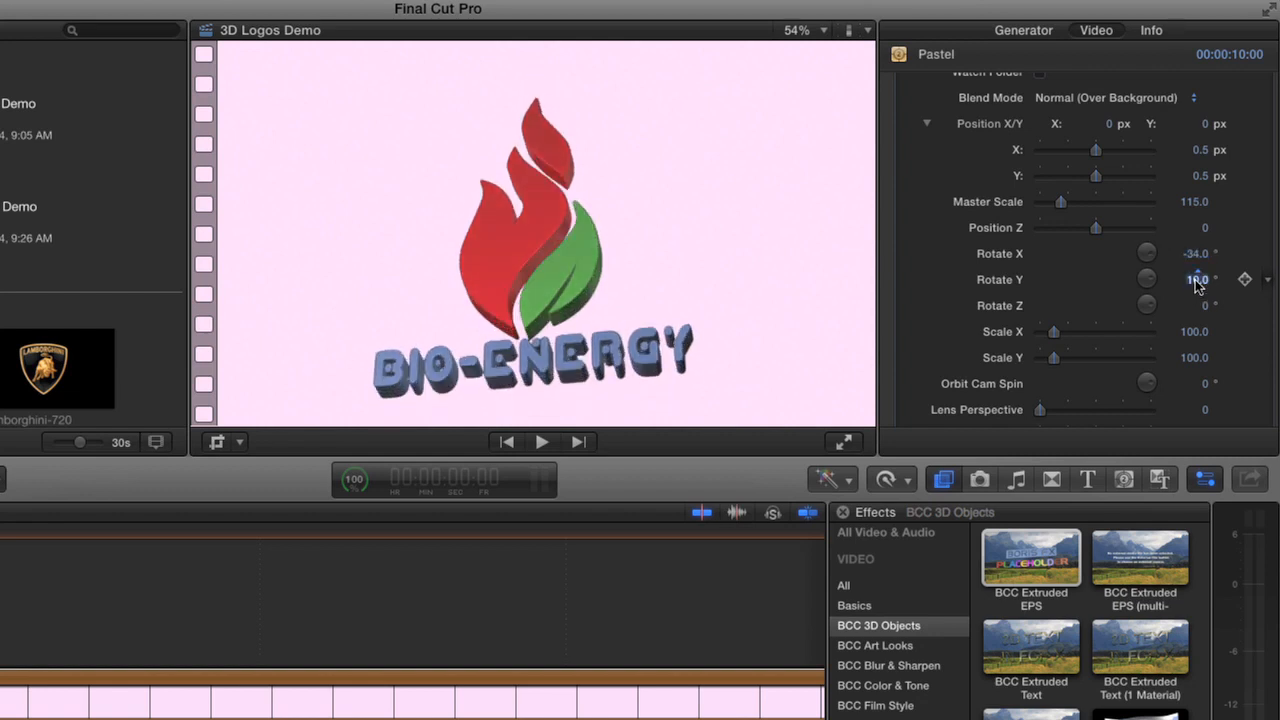
{"action": "left_click_drag", "start_coordinate": [1197, 284], "coordinate": [1203, 312]}
{"action": "left_click", "coordinate": [1200, 306]}
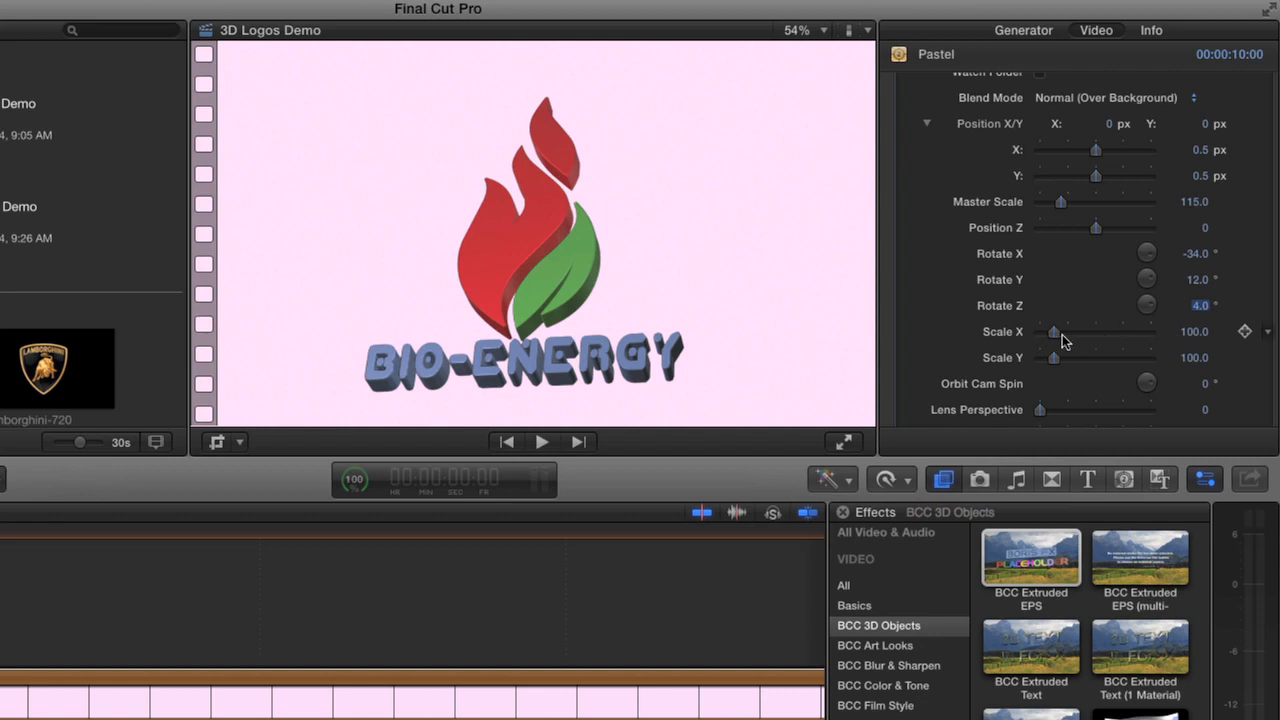
Try stretching the logo with a larger Scale X and set it back to 100
{"action": "mouse_move", "coordinate": [1058, 334]}
{"action": "left_mouse_down"}
{"action": "mouse_move", "coordinate": [1088, 333]}
{"action": "mouse_move", "coordinate": [1057, 334]}
{"action": "left_mouse_up"}
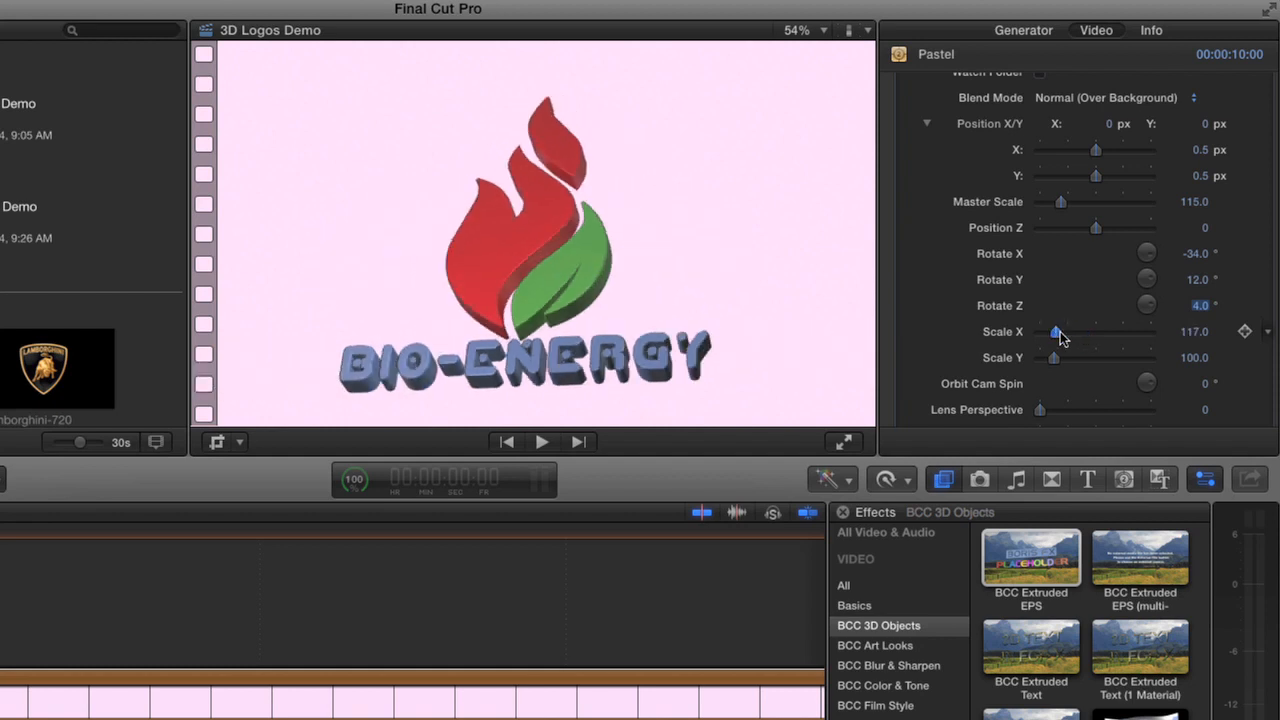
{"action": "left_click", "coordinate": [1190, 333]}
{"action": "type", "text": "100"}
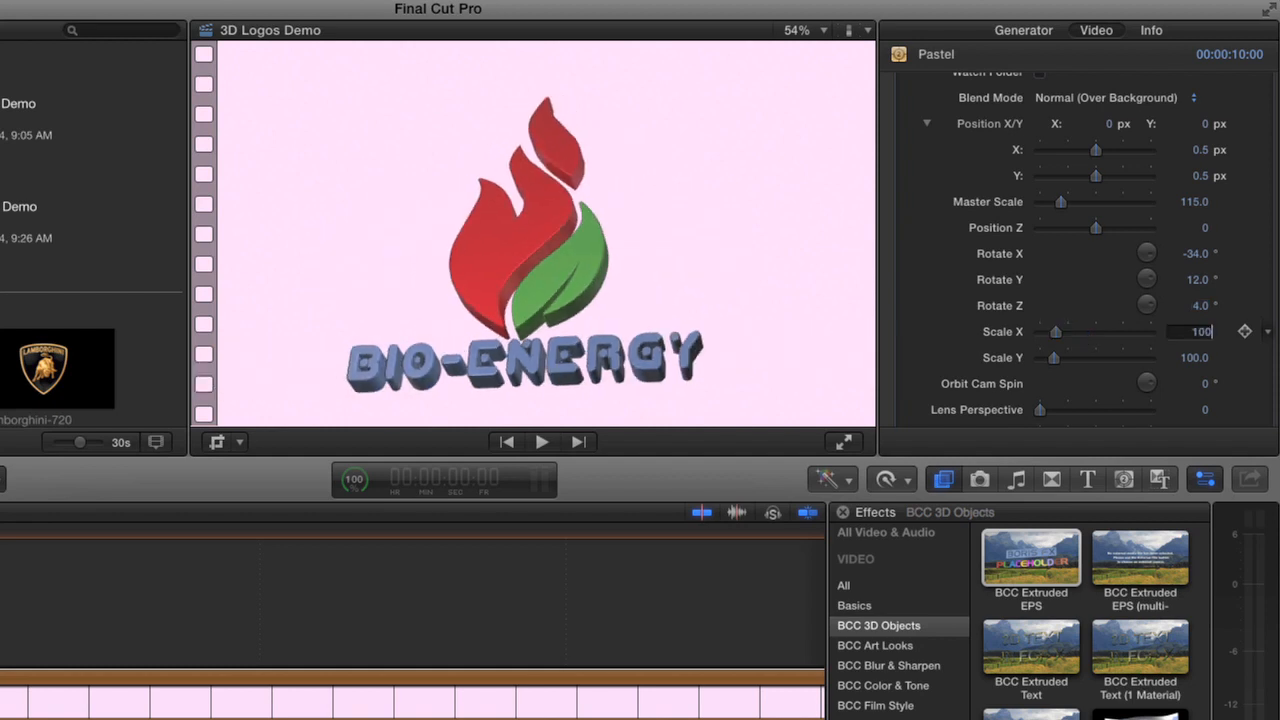
{"action": "key", "text": "Return"}
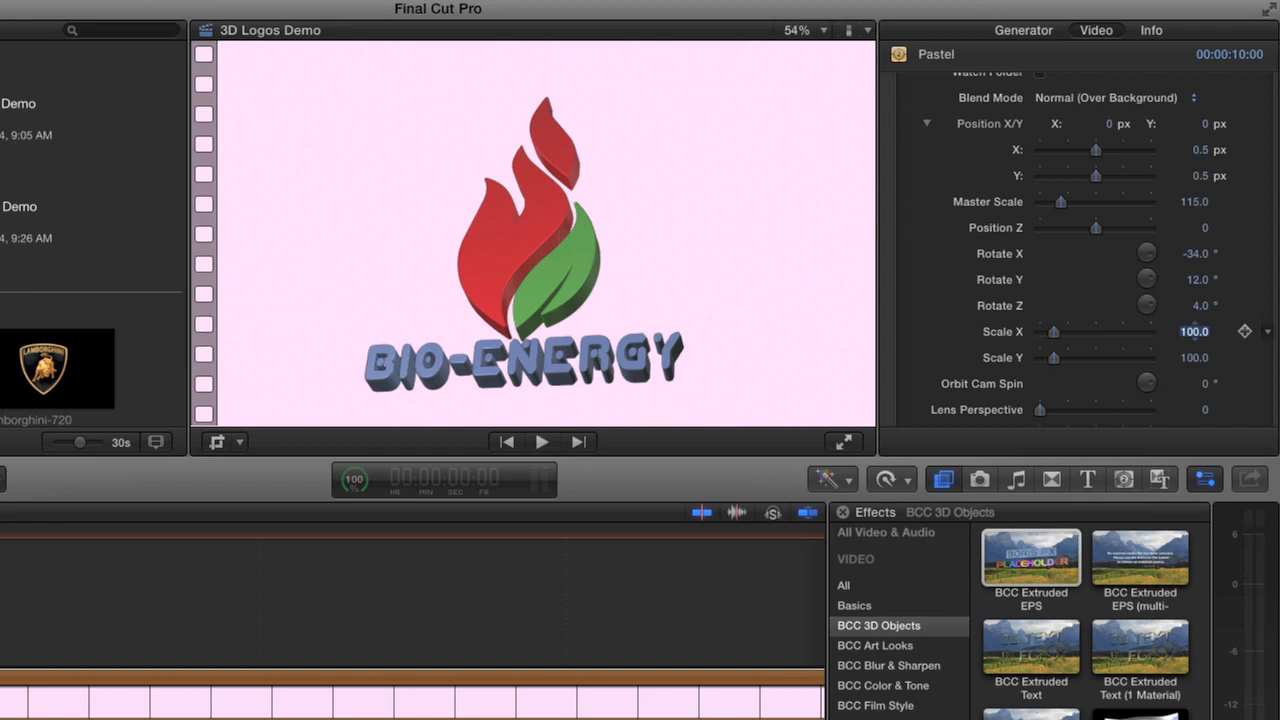
Try turning the logo with Orbit Cam Spin and set the spin back to 0°
{"action": "scroll", "coordinate": [1245, 325], "scroll_direction": "down", "scroll_amount": 3}
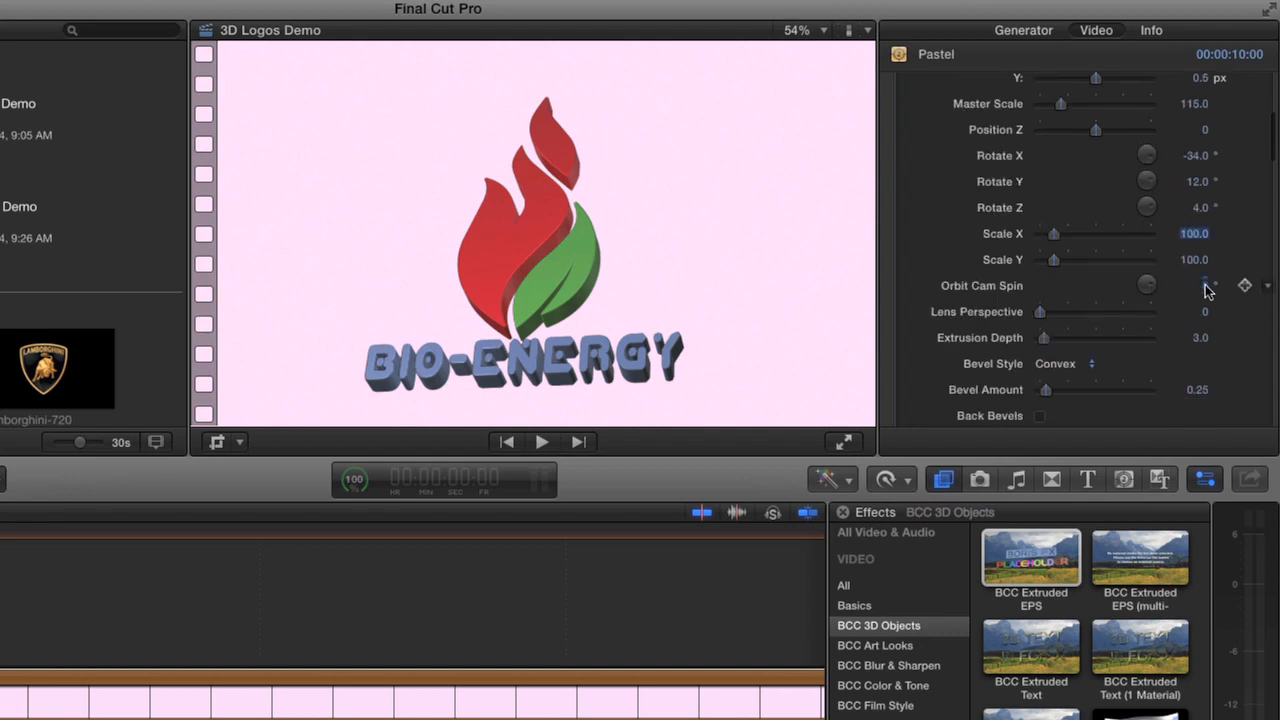
{"action": "left_click_drag", "start_coordinate": [1207, 290], "coordinate": [1205, 285]}
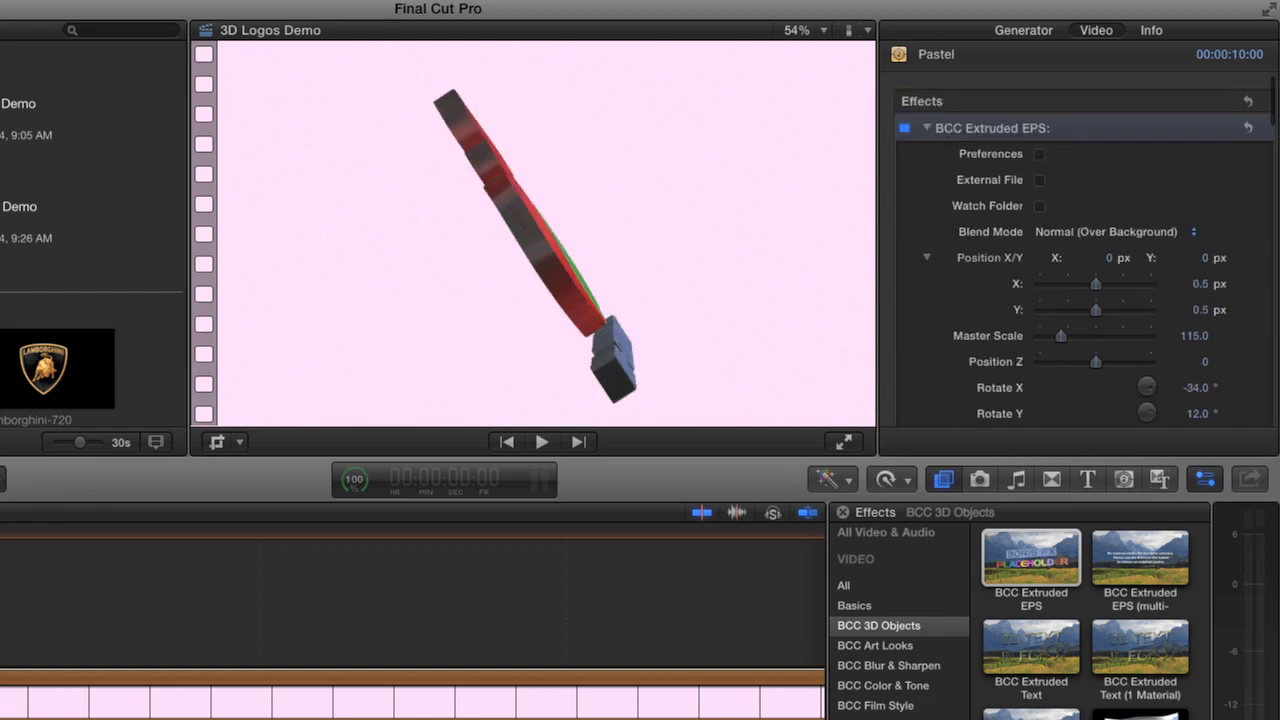
{"action": "scroll", "coordinate": [1243, 350], "scroll_direction": "down", "scroll_amount": 5}
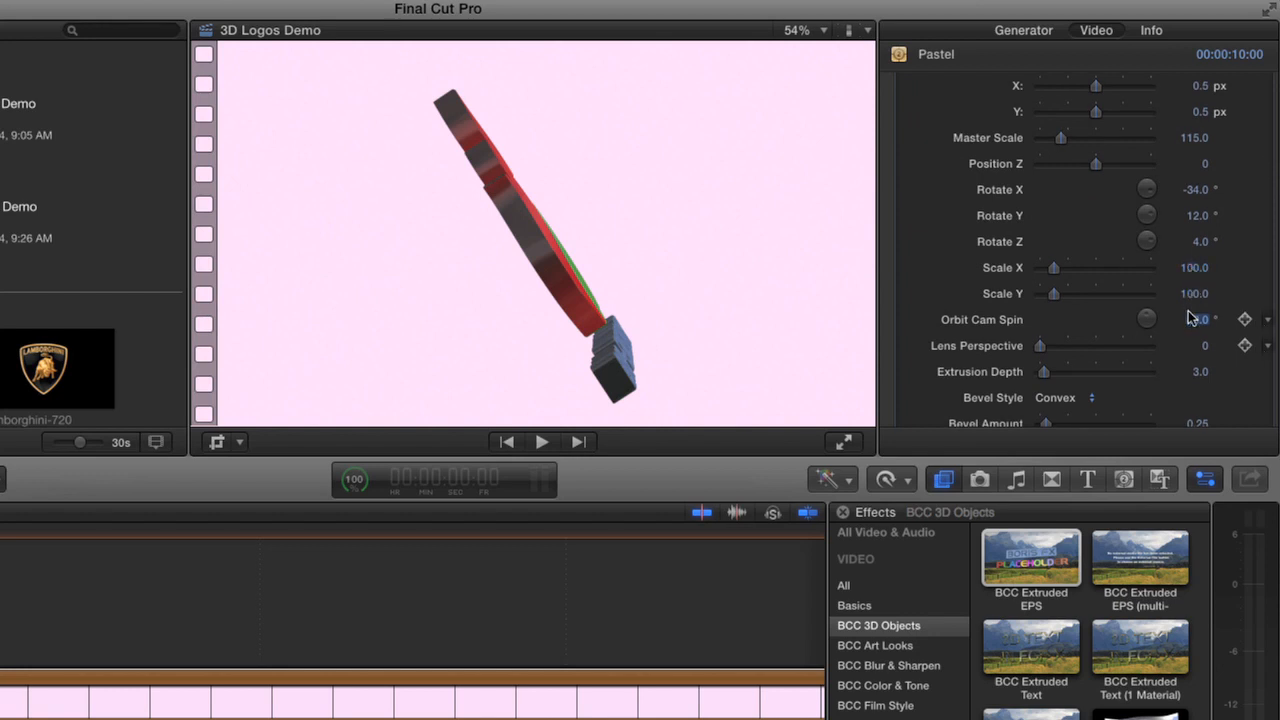
{"action": "left_click_drag", "start_coordinate": [1190, 322], "coordinate": [1190, 376]}
{"action": "type", "text": "0"}
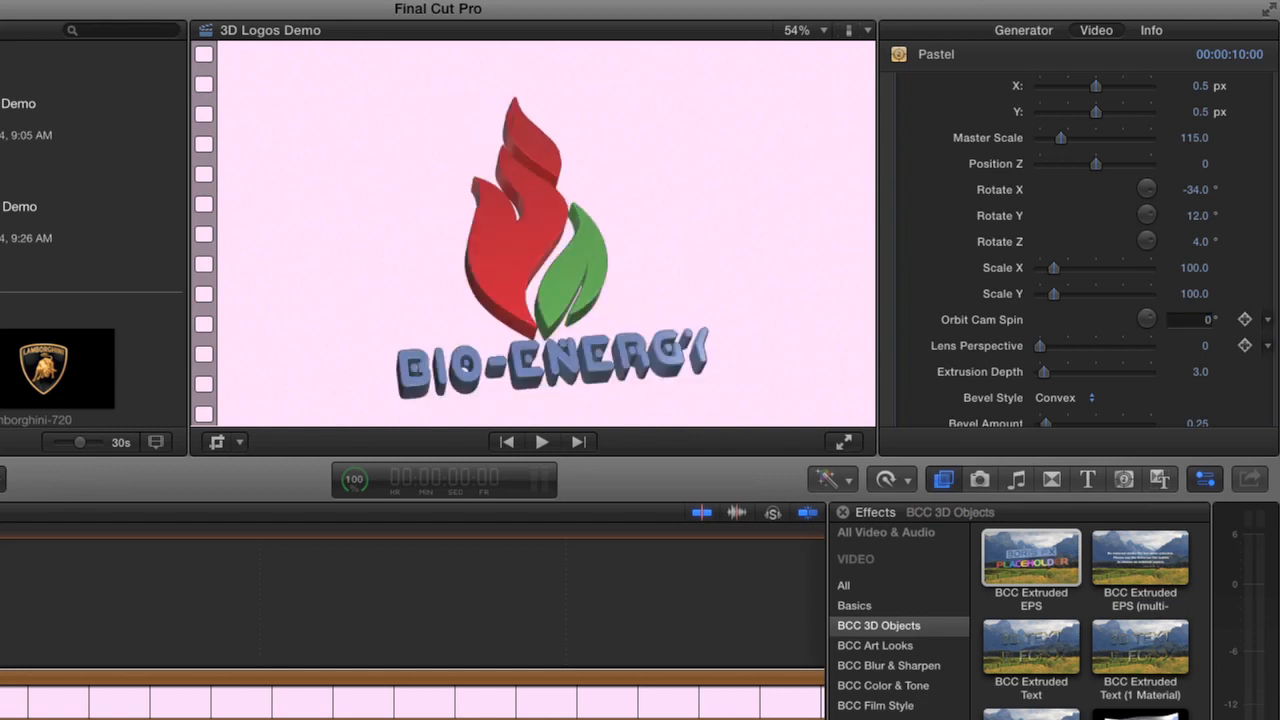
{"action": "key", "text": "Return"}
Turn off Use File Color and set the logo's Surface Color to blue
{"action": "scroll", "coordinate": [1244, 367], "scroll_direction": "down", "scroll_amount": 10}
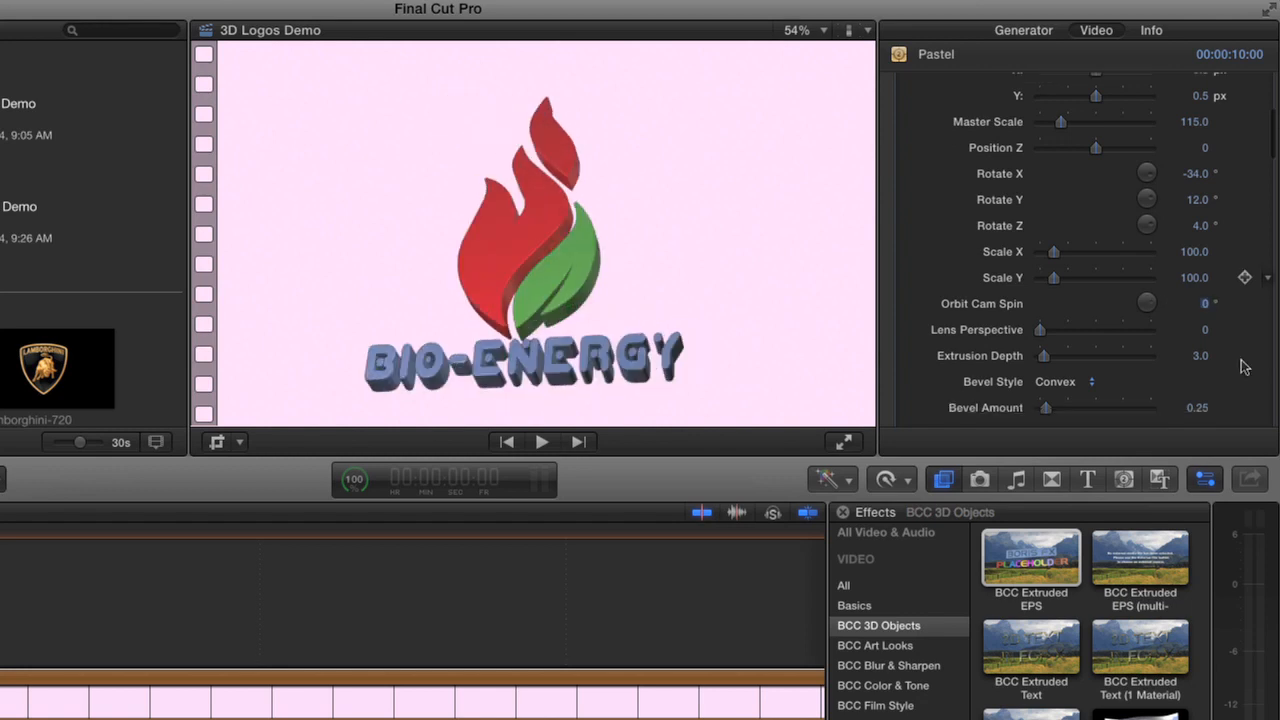
{"action": "scroll", "coordinate": [1244, 367], "scroll_direction": "down", "scroll_amount": 5}
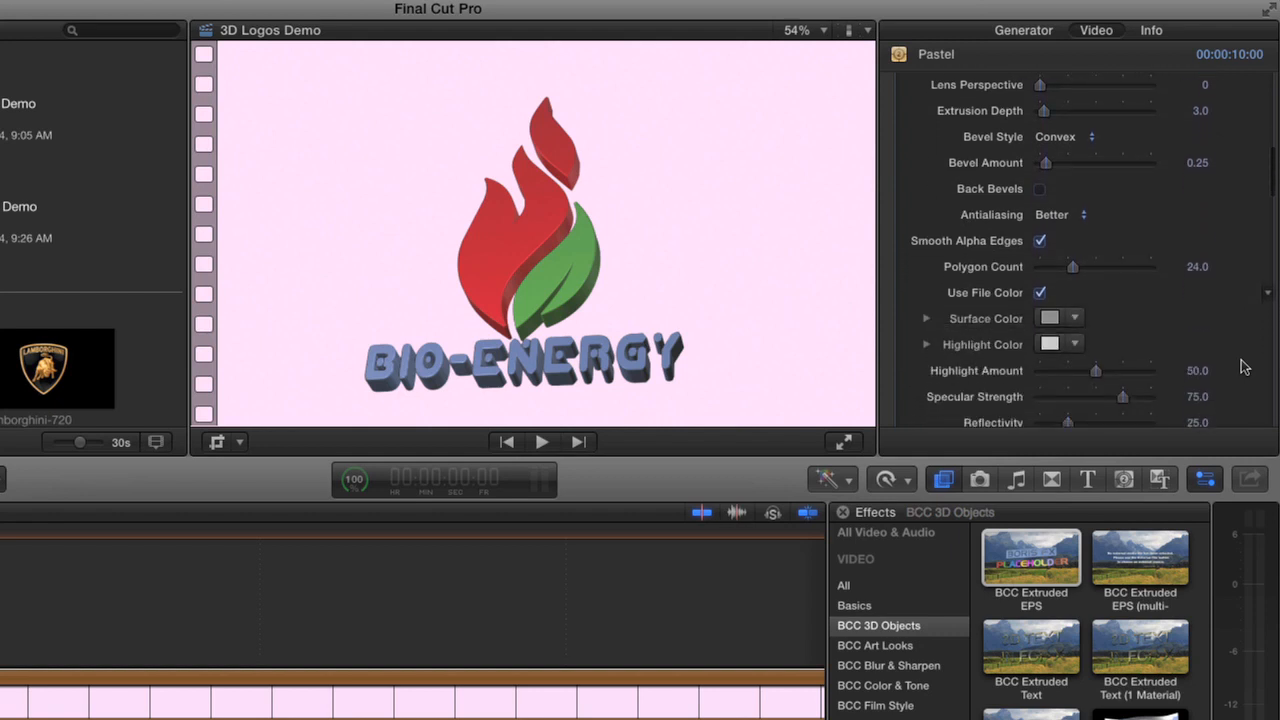
{"action": "scroll", "coordinate": [1244, 367], "scroll_direction": "down", "scroll_amount": 2}
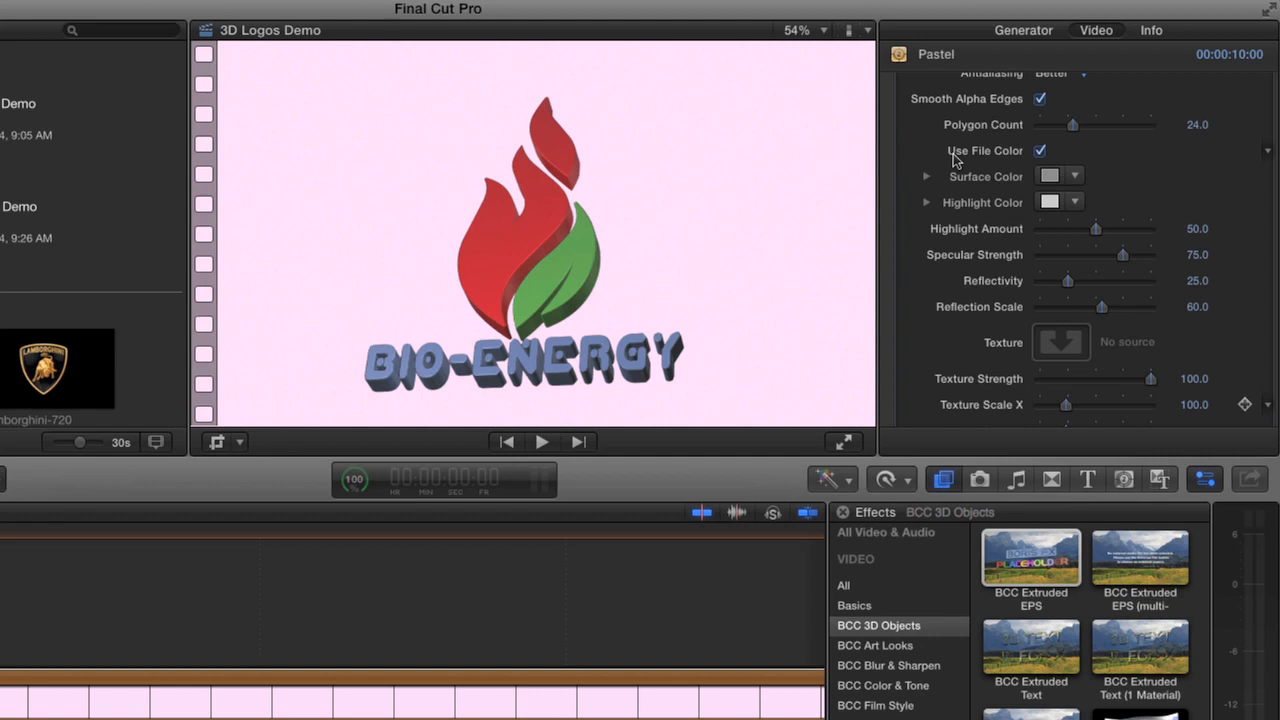
{"action": "left_click", "coordinate": [1040, 152]}
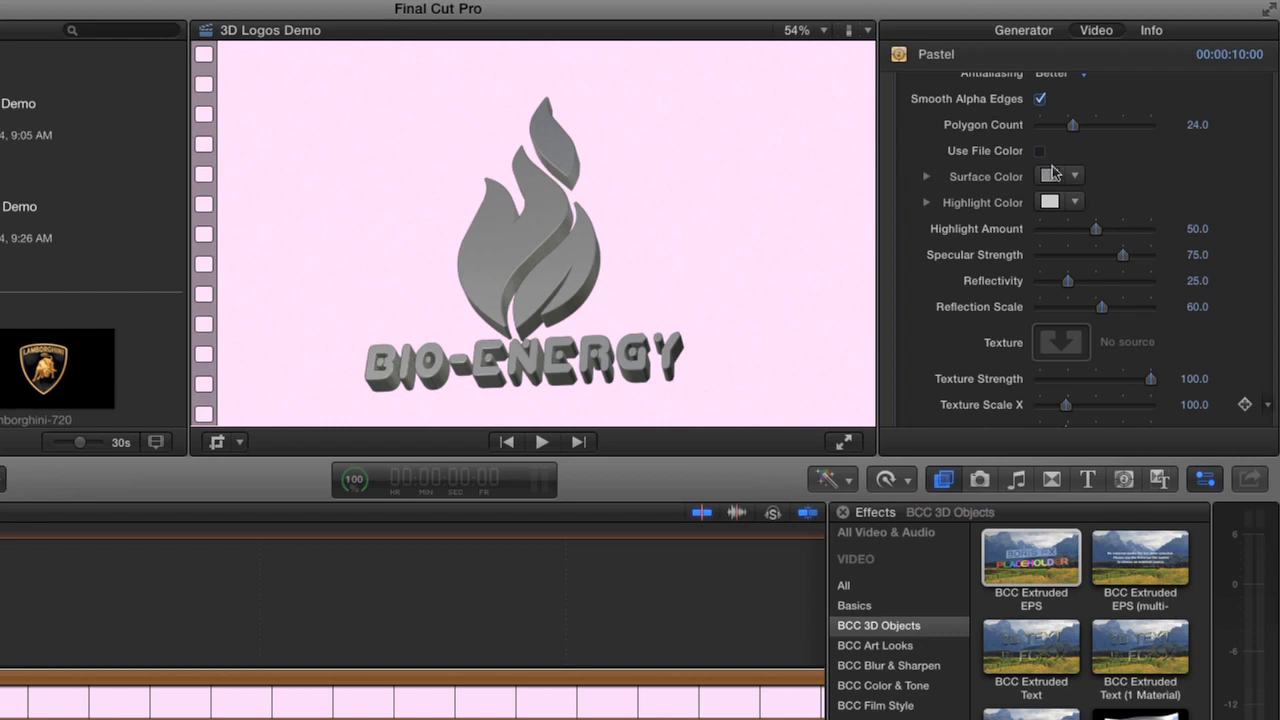
{"action": "left_click", "coordinate": [1076, 178]}
{"action": "left_click_drag", "start_coordinate": [1102, 268], "coordinate": [1122, 305]}
{"action": "left_click", "coordinate": [1115, 311]}
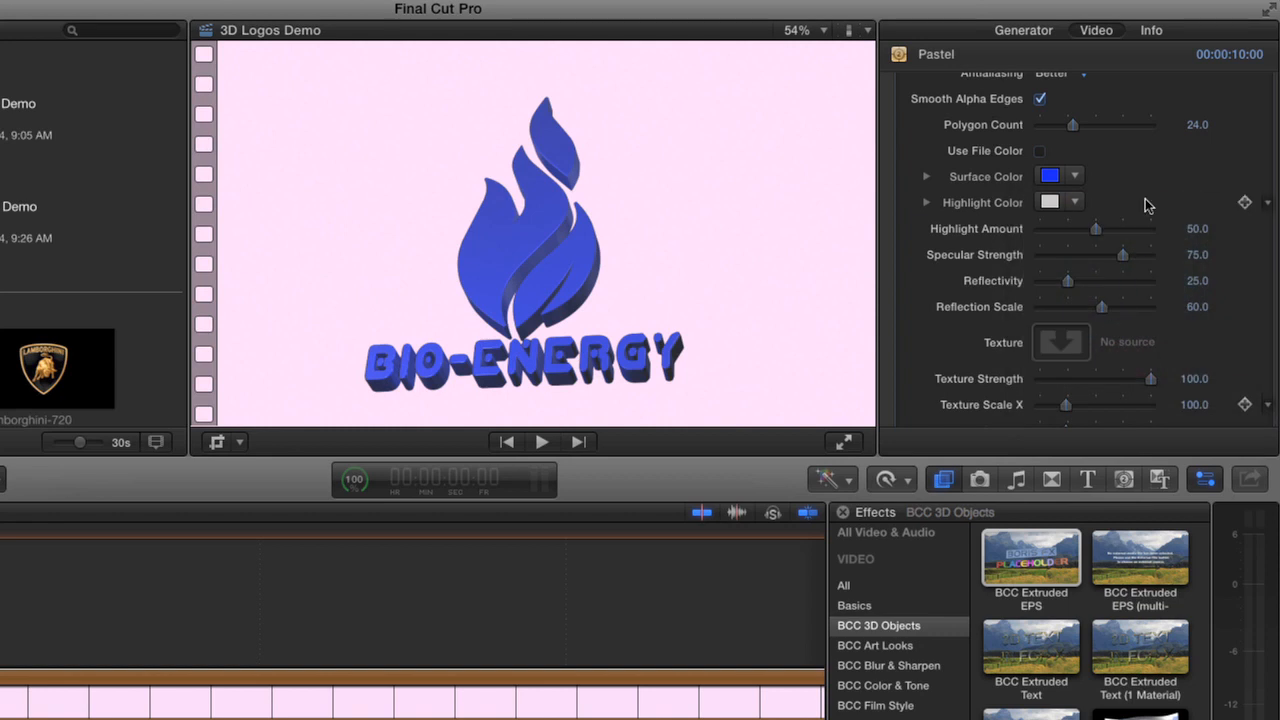
Try the metallic-Aluminum Brush clip from the Boris FX Textures event as the logo's Texture, copying it between libraries
{"action": "left_click", "coordinate": [1040, 153]}
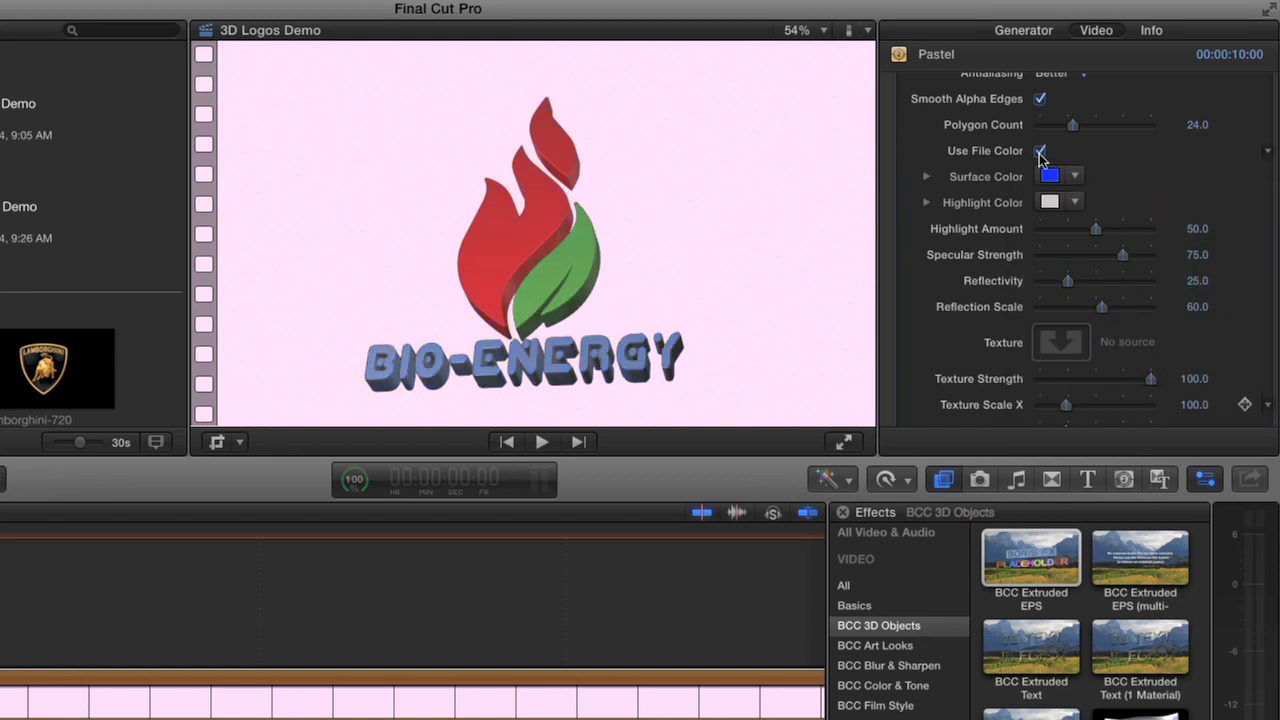
{"action": "left_click", "coordinate": [1040, 153]}
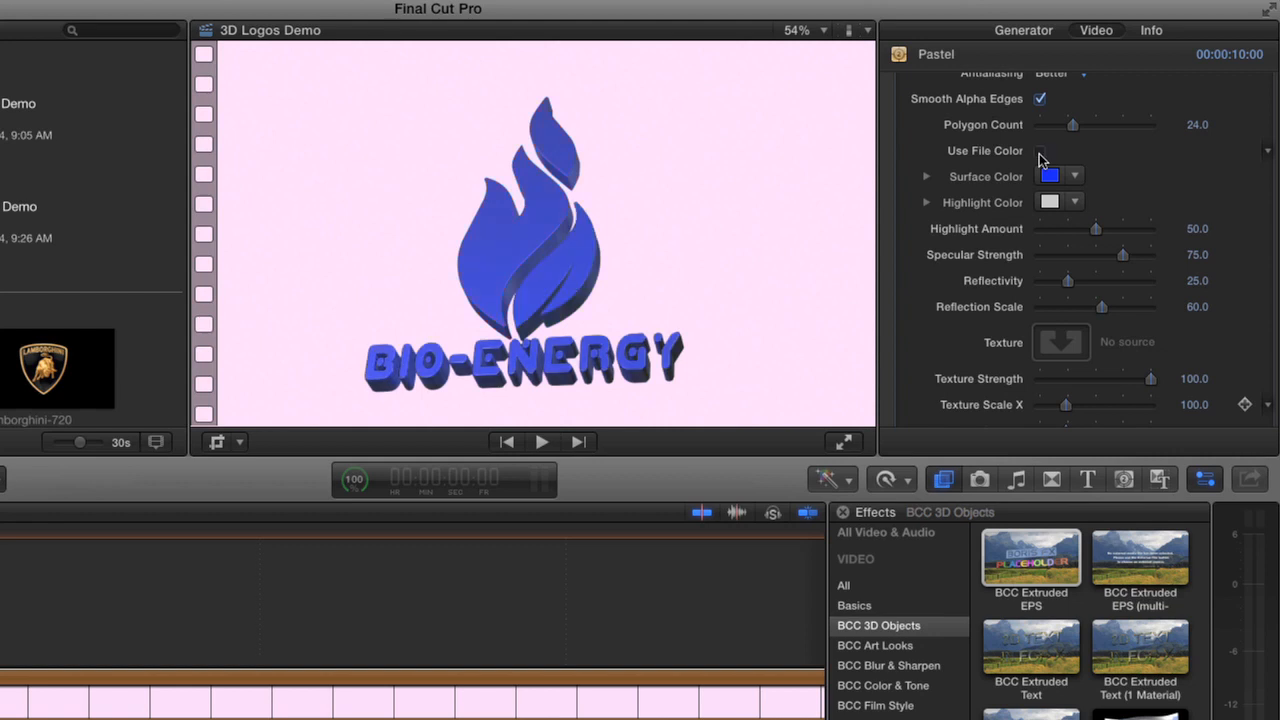
{"action": "left_click", "coordinate": [1066, 343]}
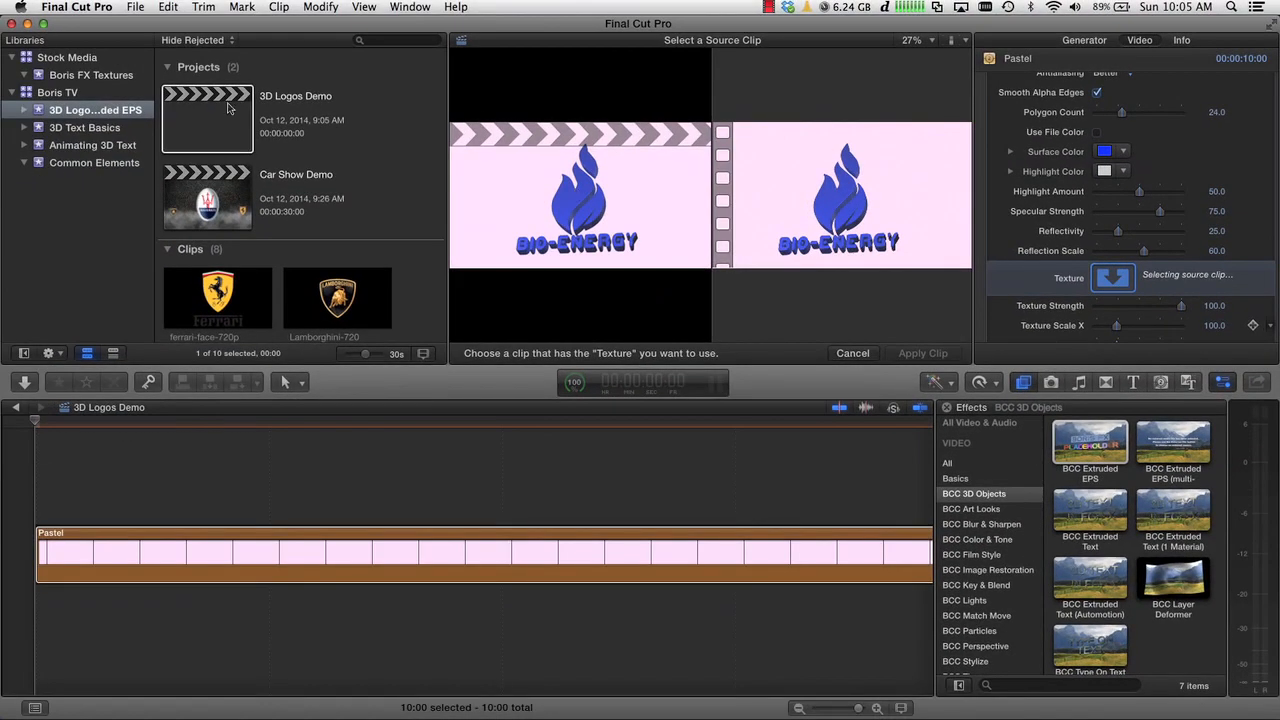
{"action": "left_click", "coordinate": [76, 76]}
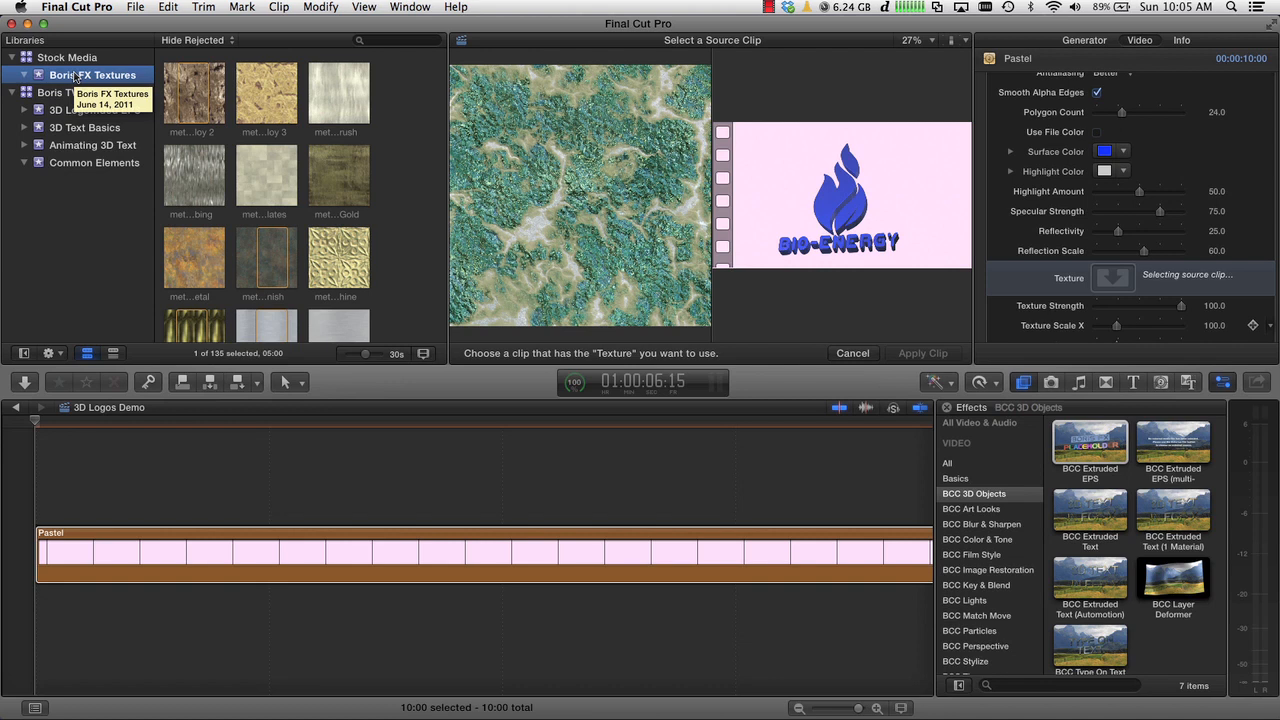
{"action": "left_click", "coordinate": [256, 186]}
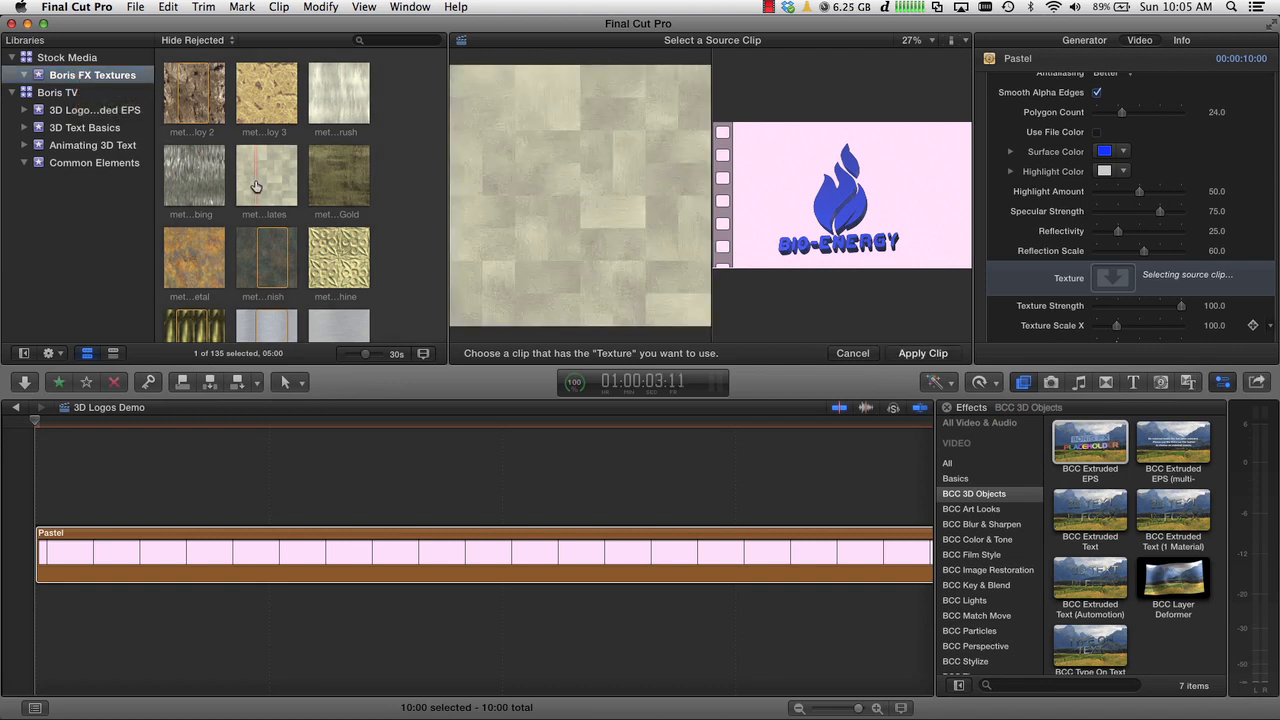
{"action": "left_click", "coordinate": [326, 101]}
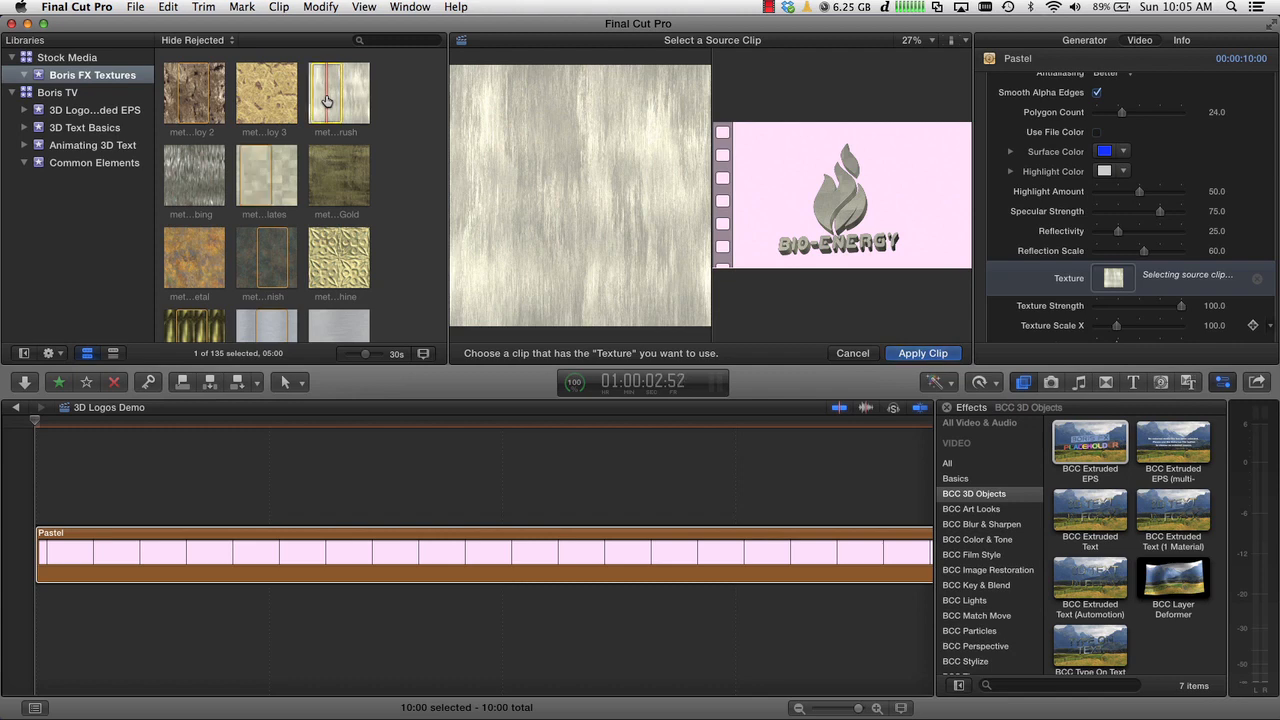
{"action": "left_click", "coordinate": [929, 358]}
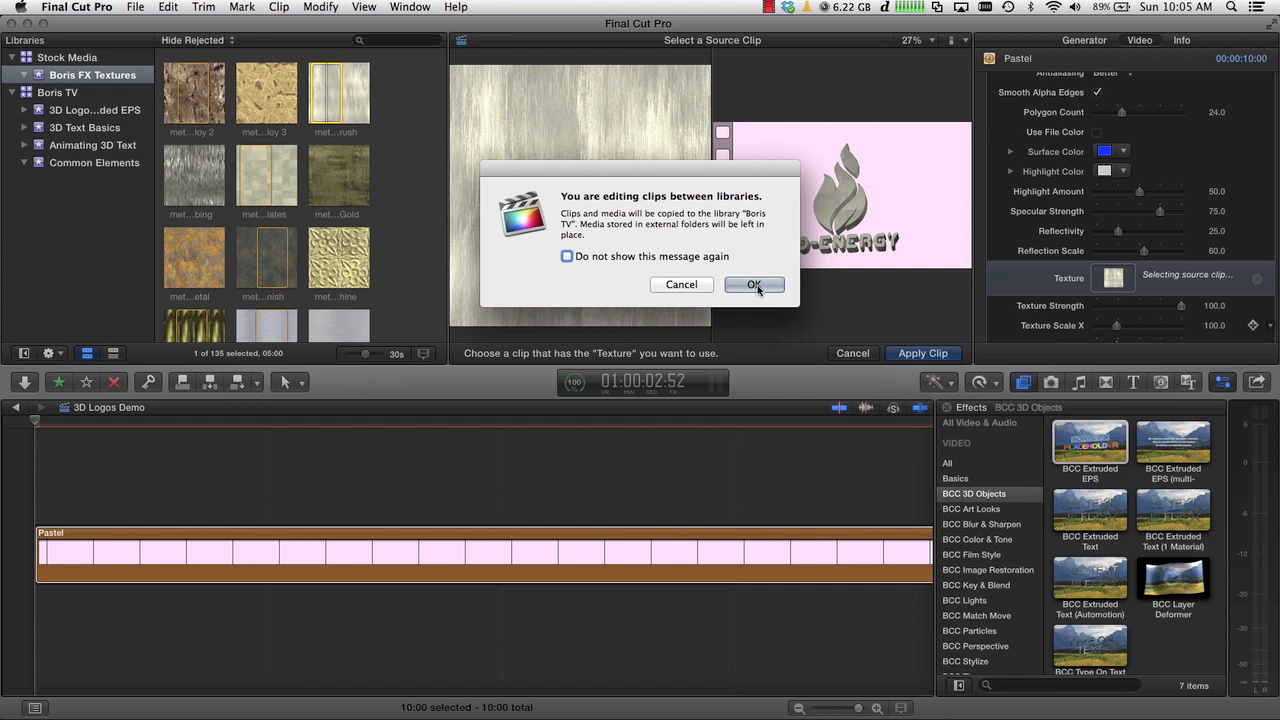
{"action": "left_click", "coordinate": [757, 288]}
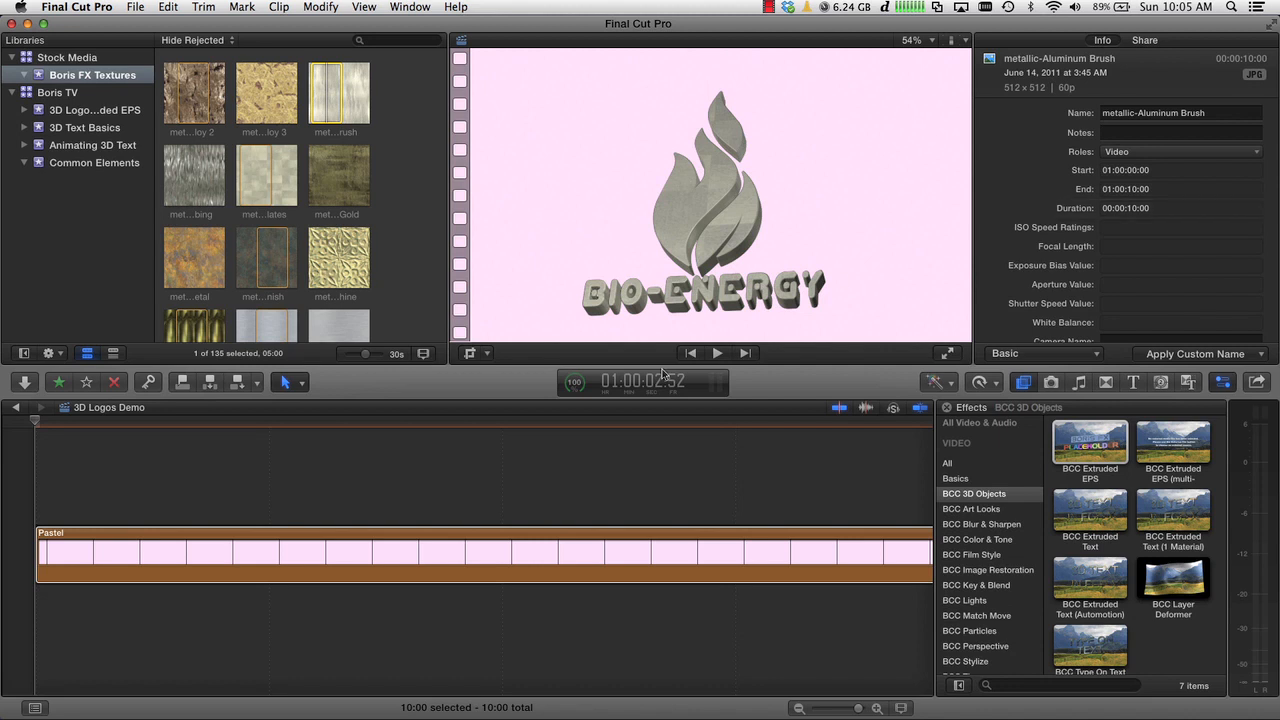
Turn Use File Color back on for the Pastel clip's BCC Extruded EPS effect and remove the logo's texture
{"action": "left_click", "coordinate": [513, 563]}
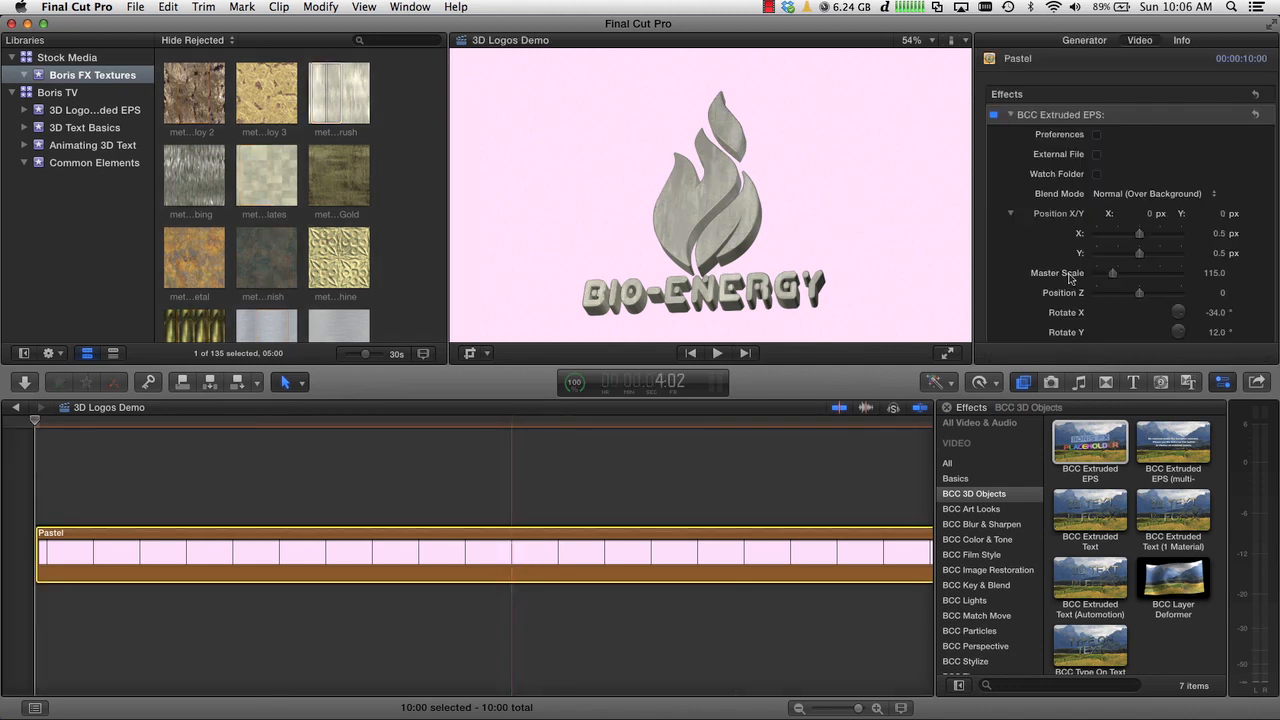
{"action": "scroll", "coordinate": [1065, 265], "scroll_direction": "down", "scroll_amount": 3}
{"action": "scroll", "coordinate": [1065, 265], "scroll_direction": "down", "scroll_amount": 3}
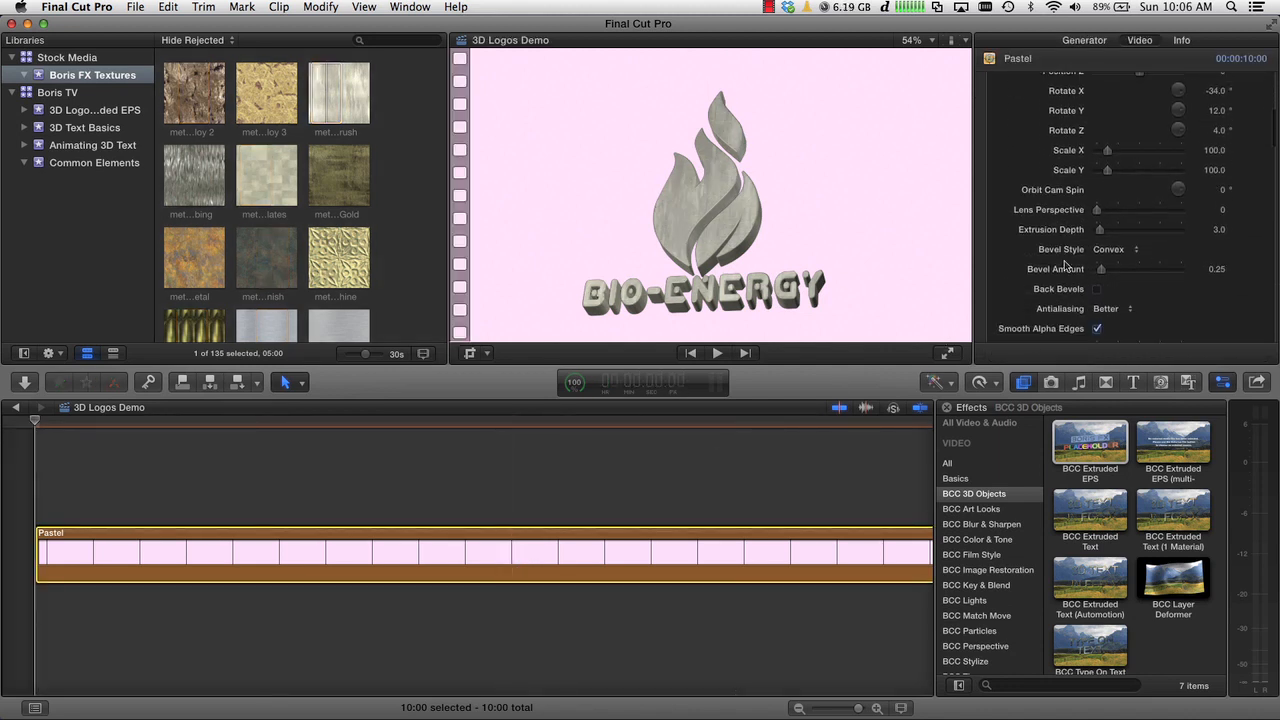
{"action": "scroll", "coordinate": [1065, 265], "scroll_direction": "down", "scroll_amount": 5}
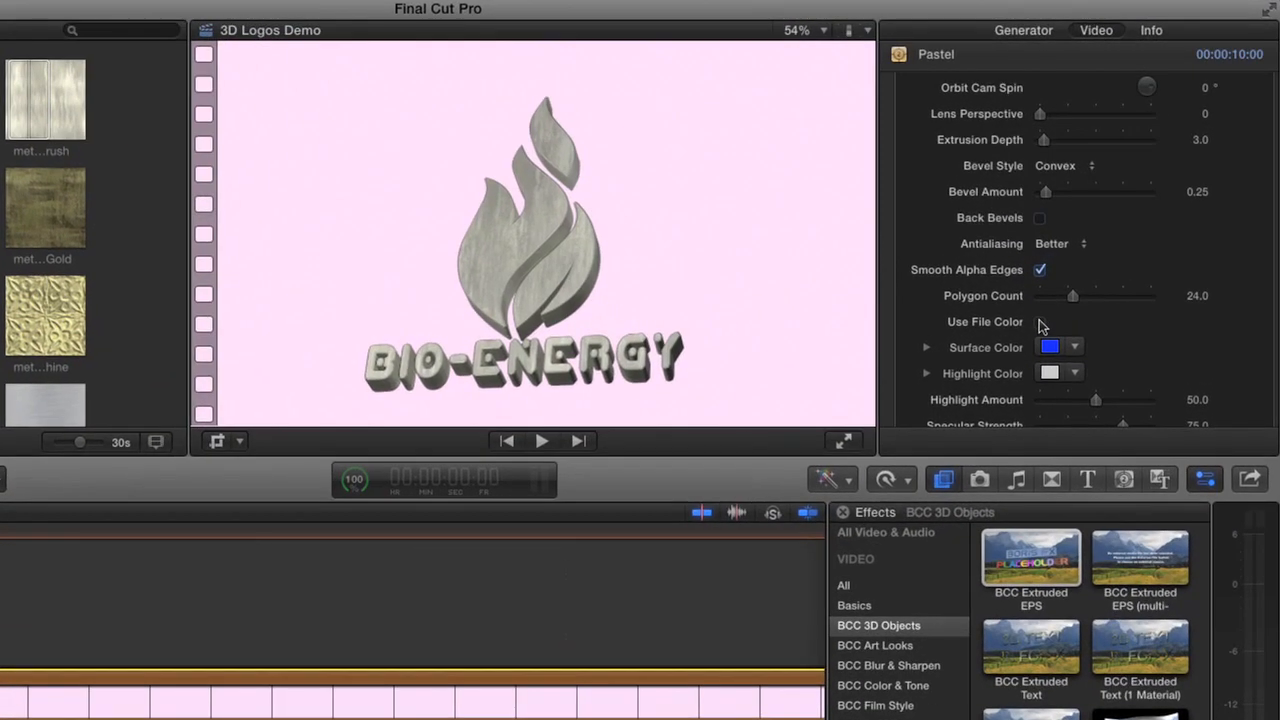
{"action": "left_click", "coordinate": [1040, 323]}
{"action": "scroll", "coordinate": [1091, 320], "scroll_direction": "down", "scroll_amount": 9}
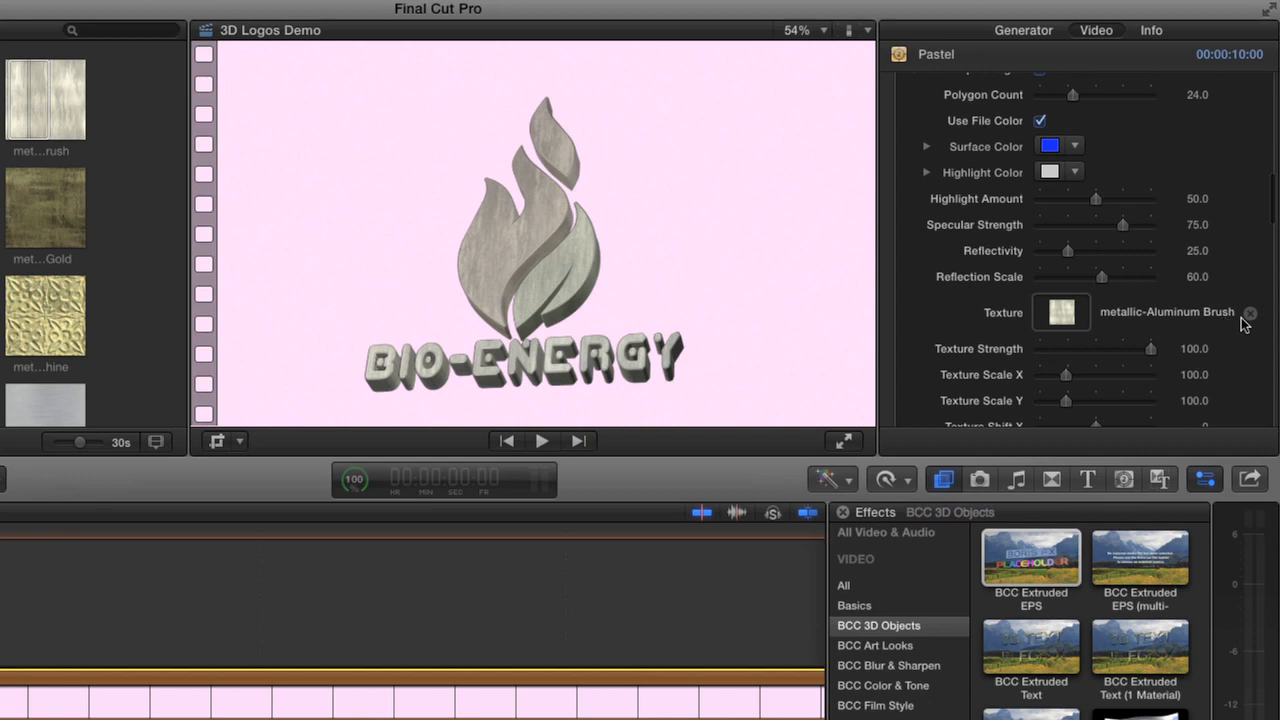
{"action": "left_click", "coordinate": [1250, 314]}
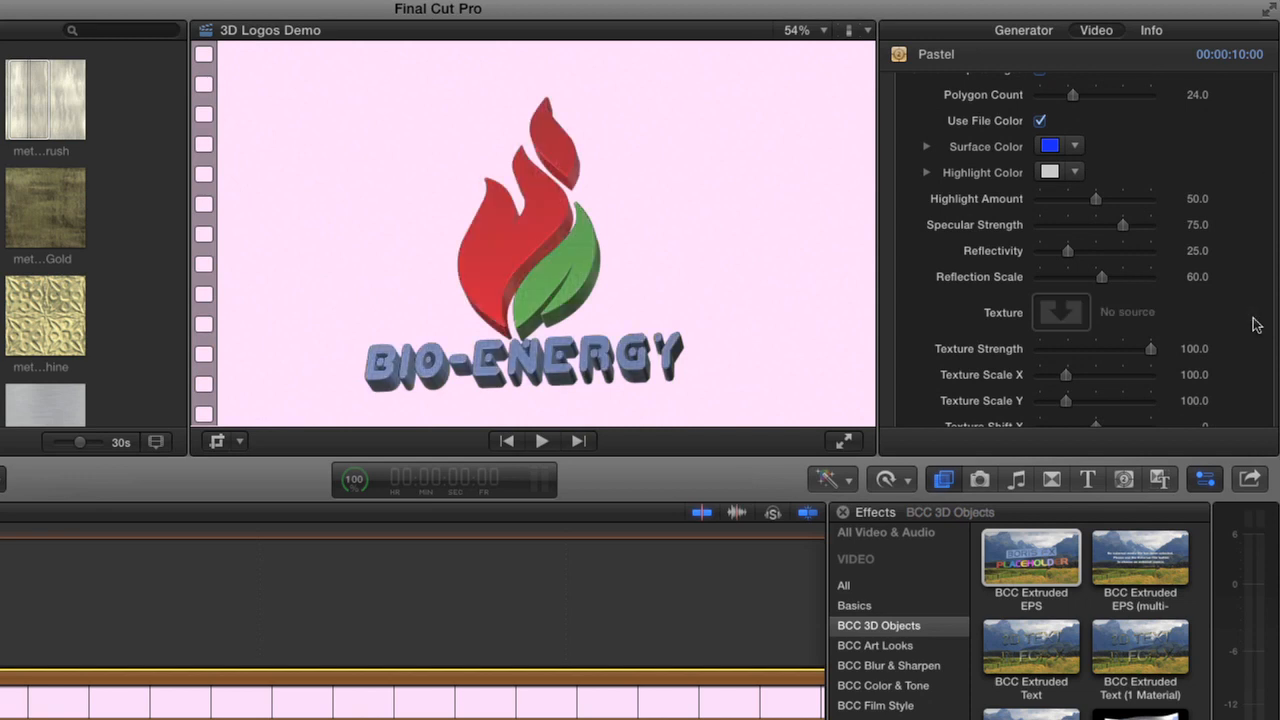
Preview green for Light 1, yellow for Light 2 and purple for Light 3, keeping all three light colors white
{"action": "scroll", "coordinate": [1256, 325], "scroll_direction": "down", "scroll_amount": 20}
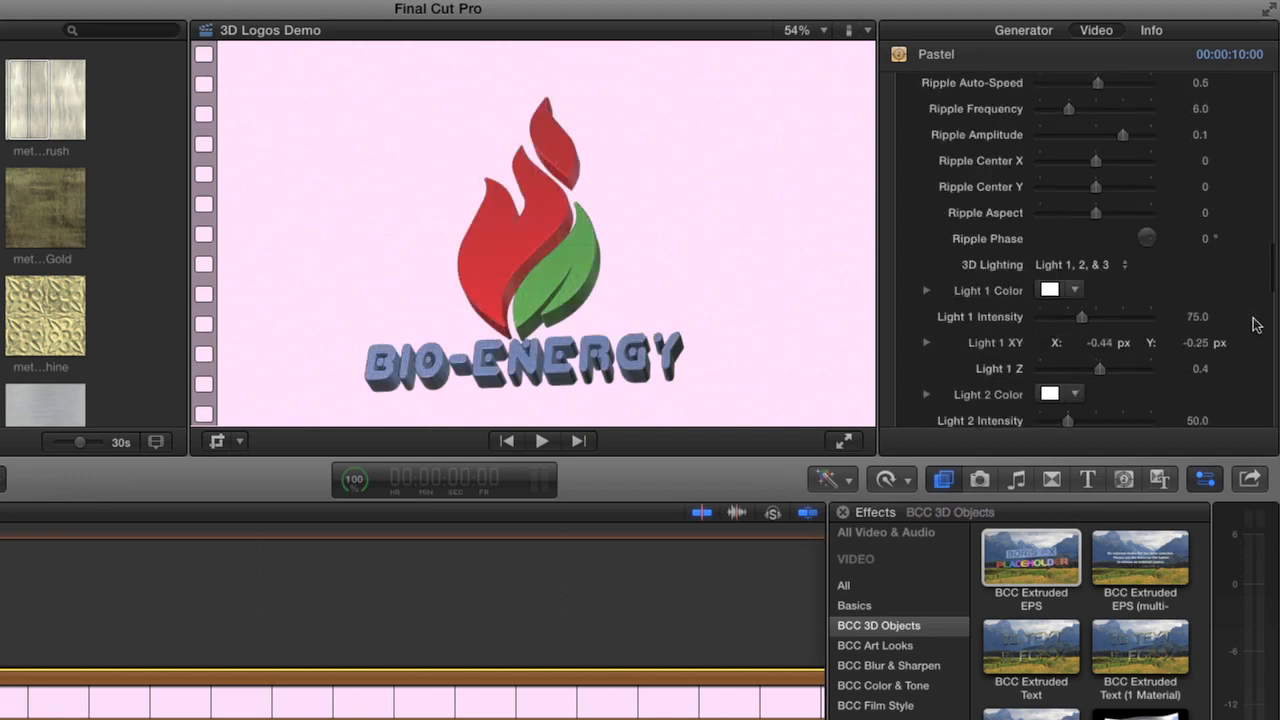
{"action": "scroll", "coordinate": [1256, 325], "scroll_direction": "down", "scroll_amount": 3}
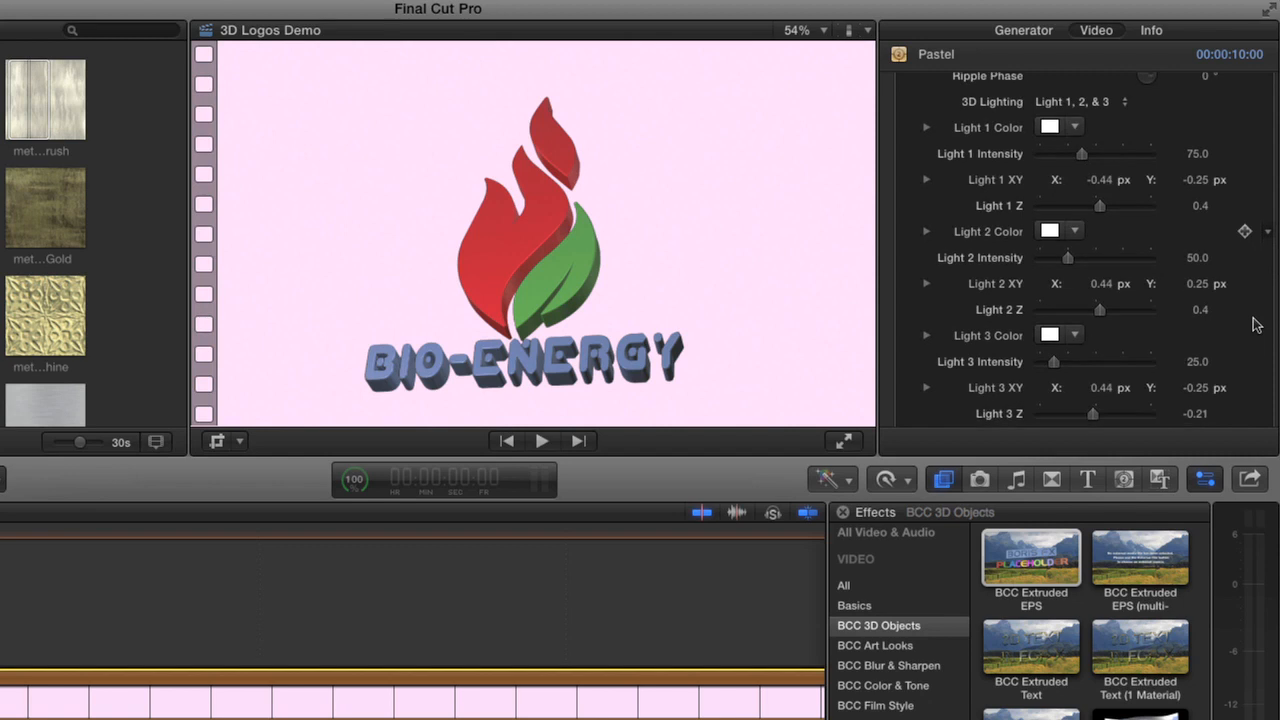
{"action": "left_click", "coordinate": [1074, 130]}
{"action": "left_click", "coordinate": [1116, 180]}
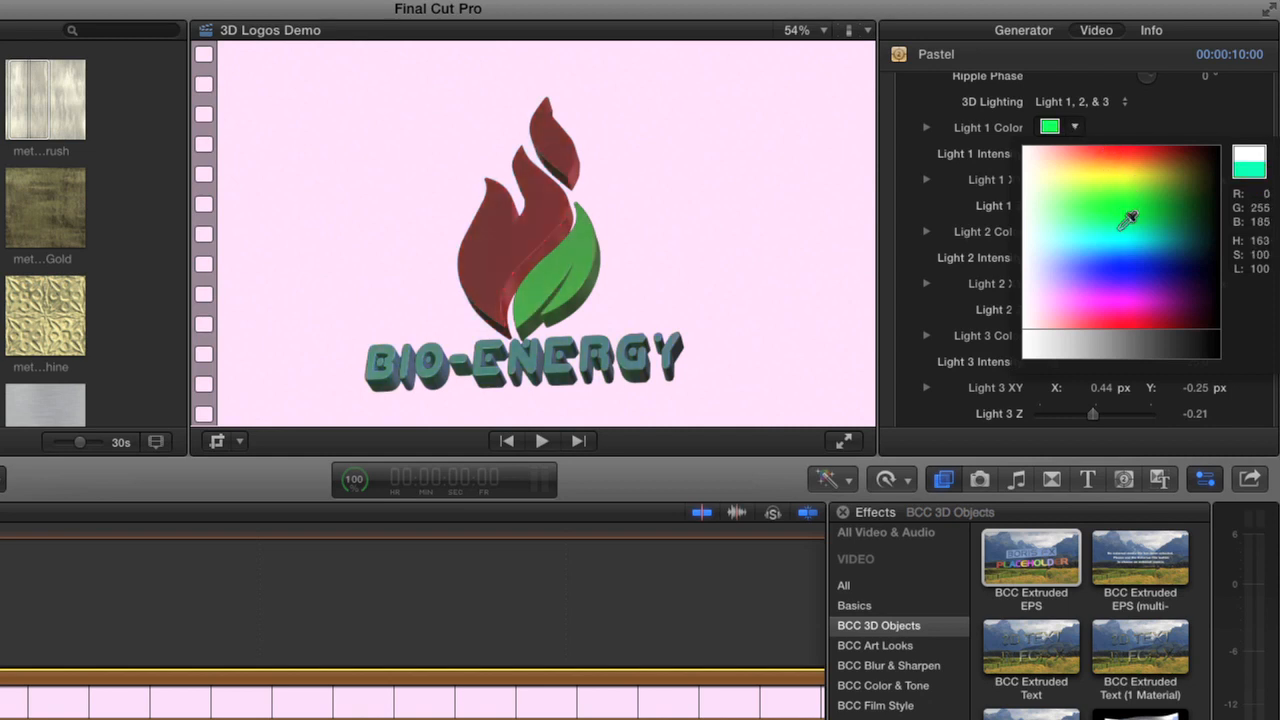
{"action": "left_click", "coordinate": [1098, 141]}
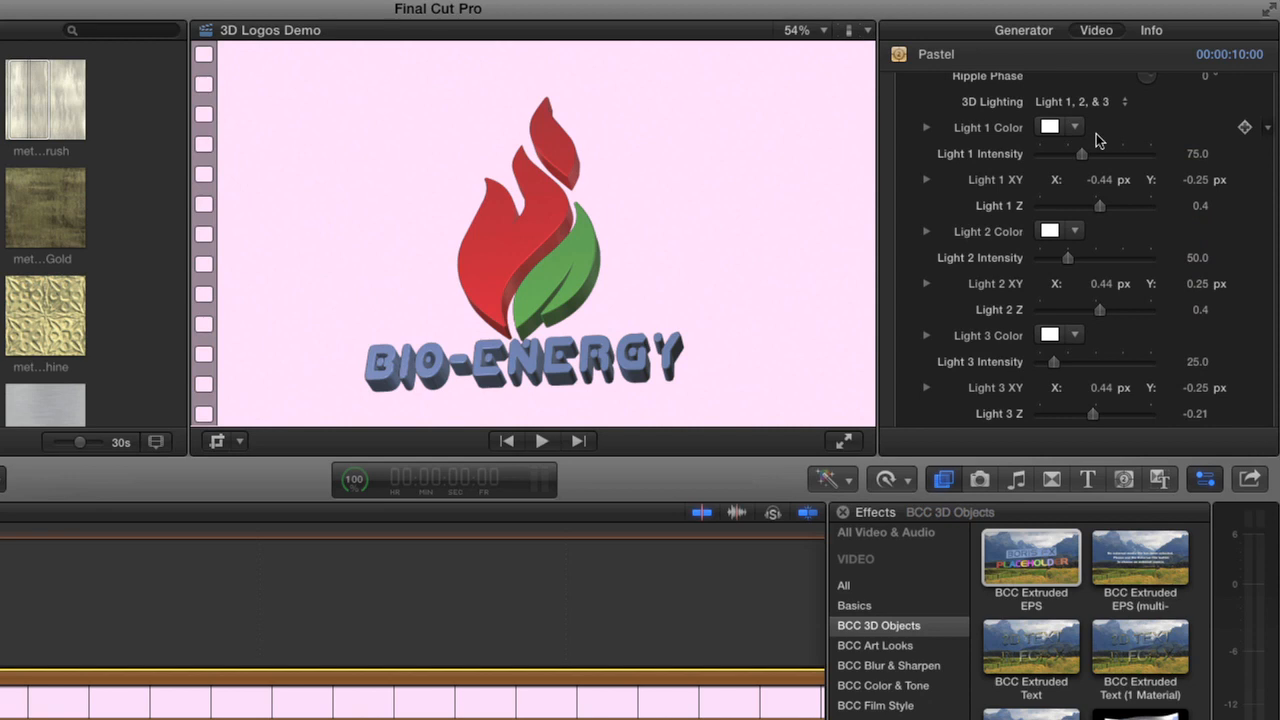
{"action": "left_click", "coordinate": [1074, 231]}
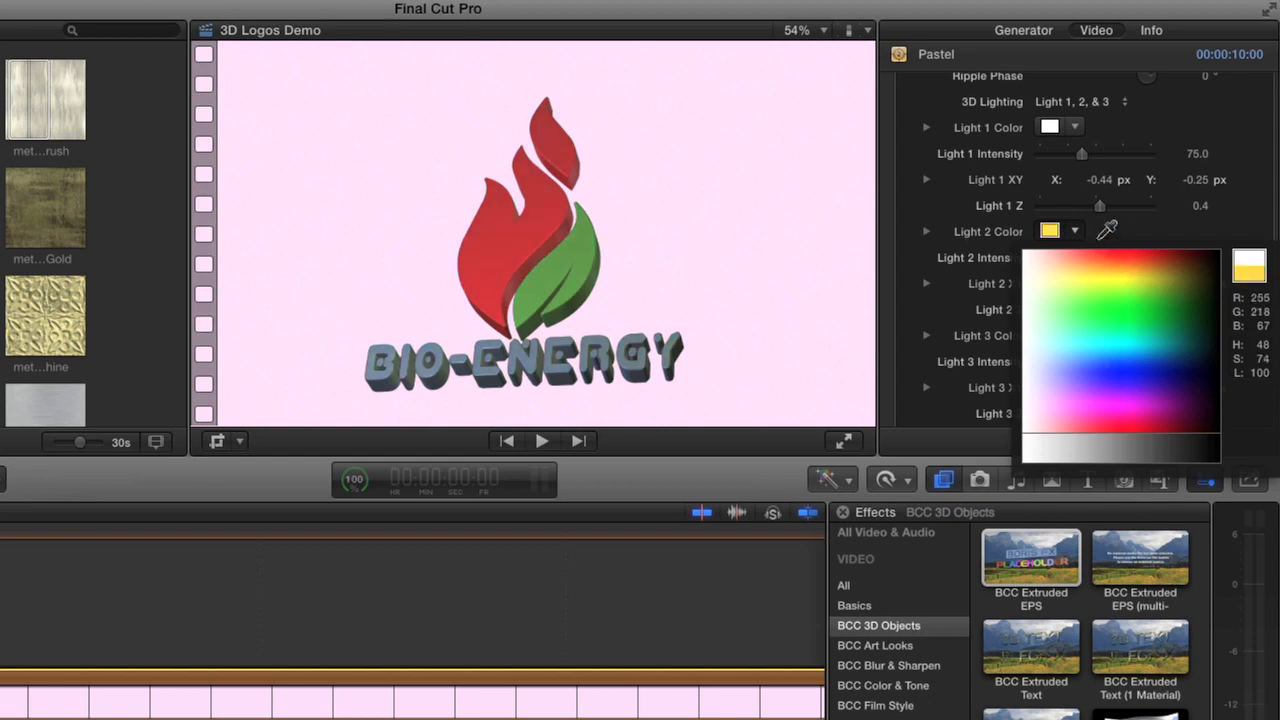
{"action": "left_click", "coordinate": [1120, 237]}
{"action": "left_click", "coordinate": [1078, 334]}
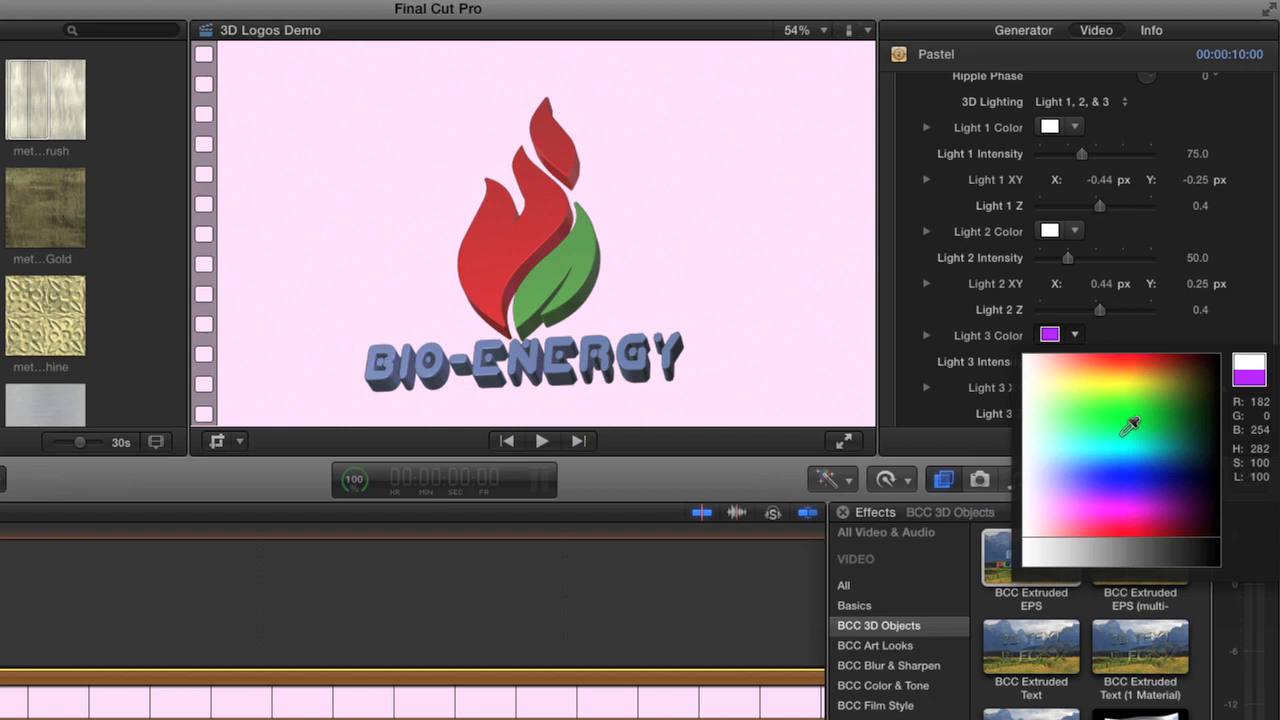
{"action": "left_click", "coordinate": [1104, 339]}
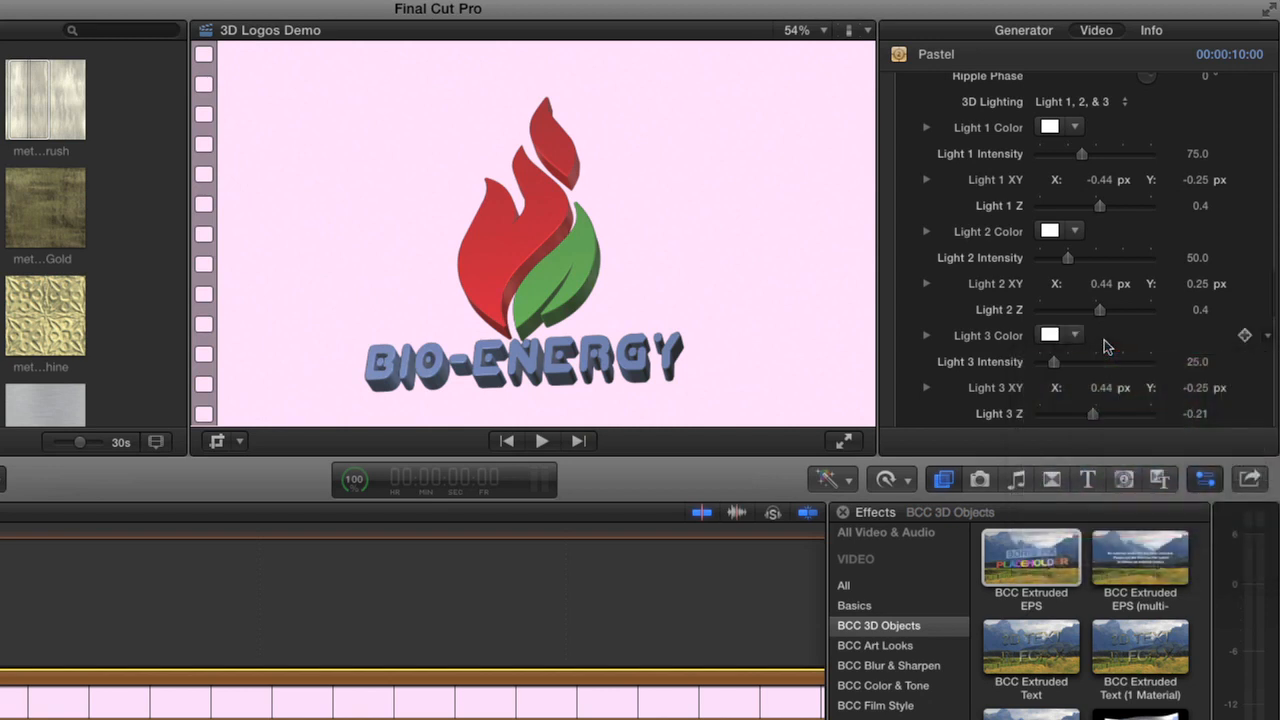
Enable the logo's drop shadow with Shadow Distance 38, Shadow Opacity 98.18% and Shadow Softness 16
{"action": "scroll", "coordinate": [1106, 346], "scroll_direction": "down", "scroll_amount": 3}
{"action": "scroll", "coordinate": [1106, 346], "scroll_direction": "down", "scroll_amount": 1}
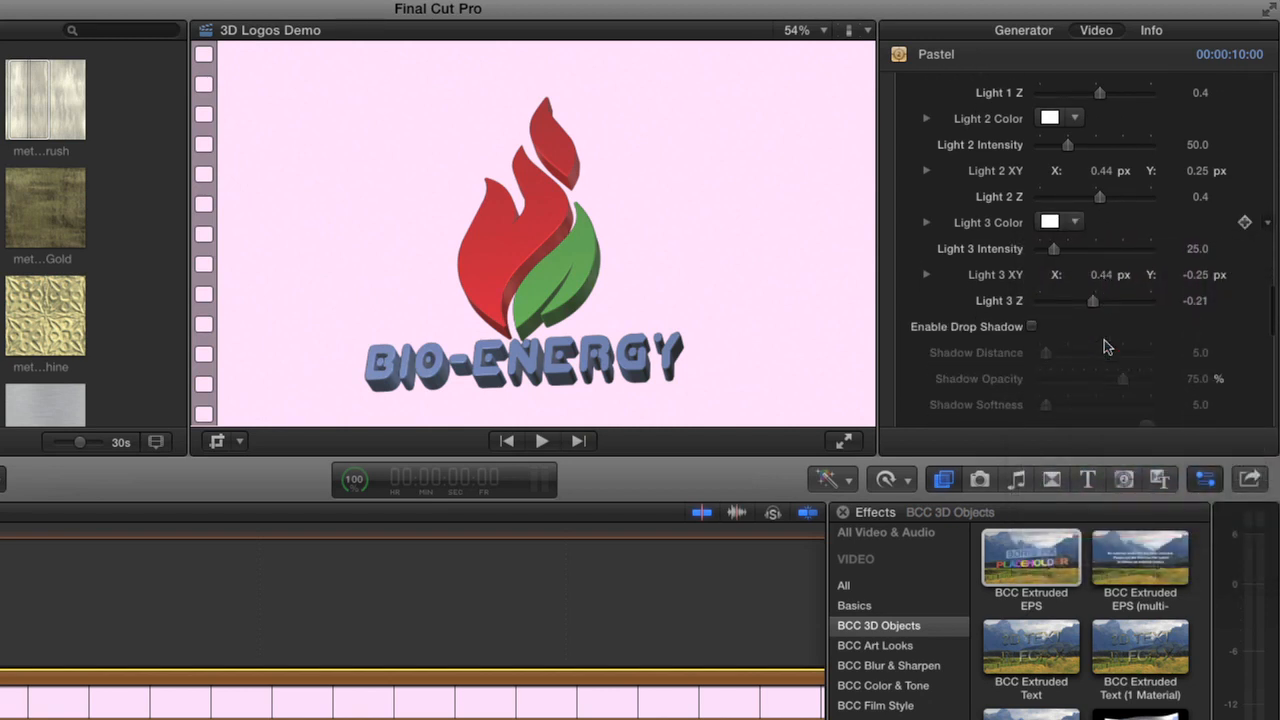
{"action": "scroll", "coordinate": [1106, 346], "scroll_direction": "down", "scroll_amount": 4}
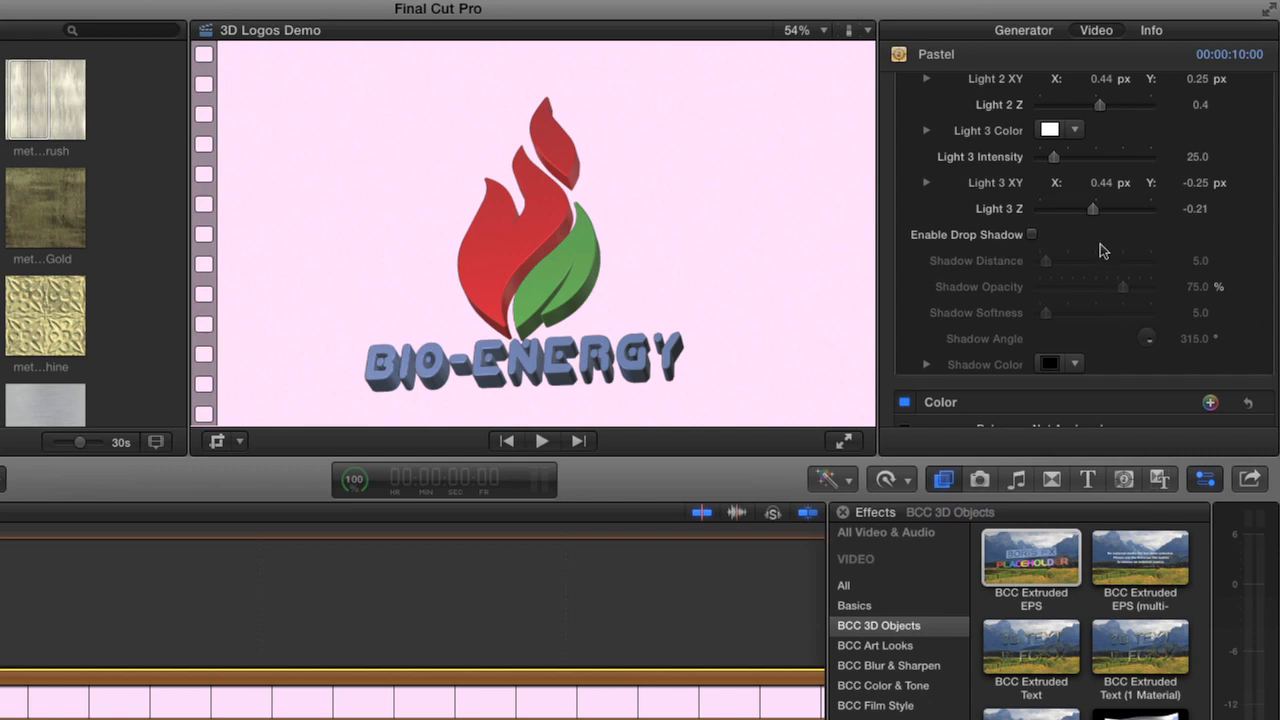
{"action": "left_click", "coordinate": [1031, 235]}
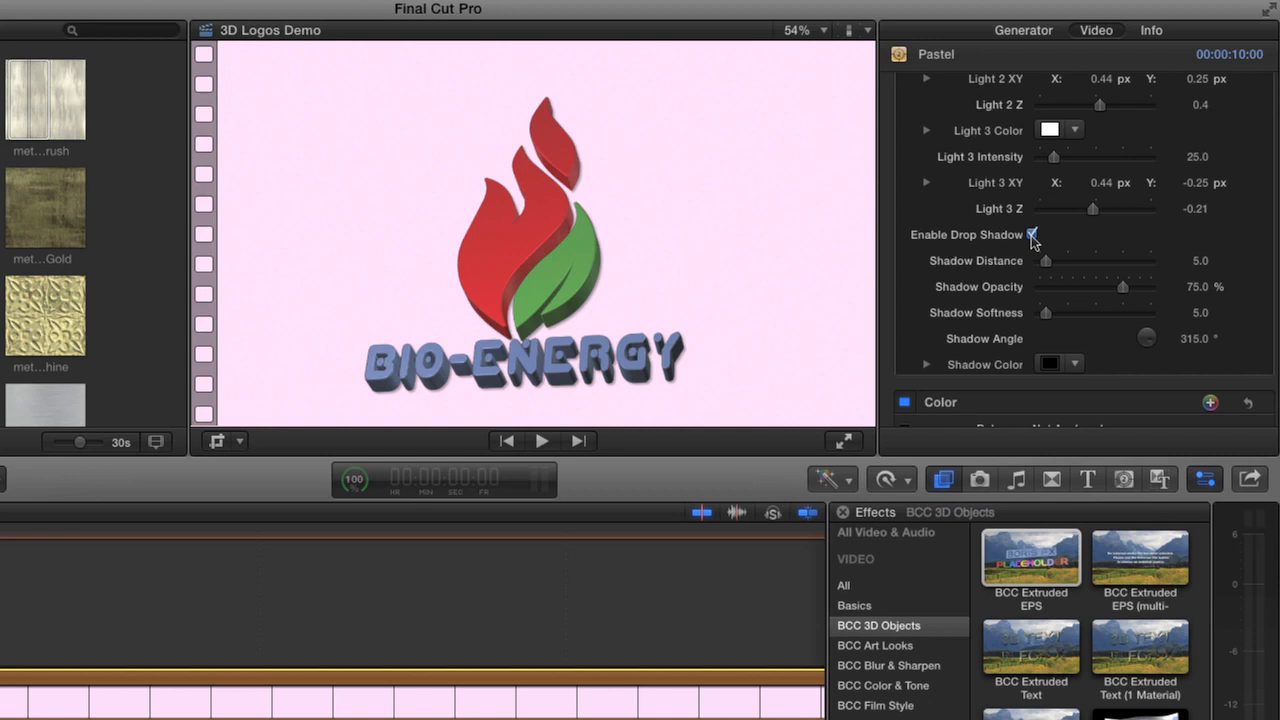
{"action": "left_click_drag", "start_coordinate": [1046, 266], "coordinate": [1064, 268]}
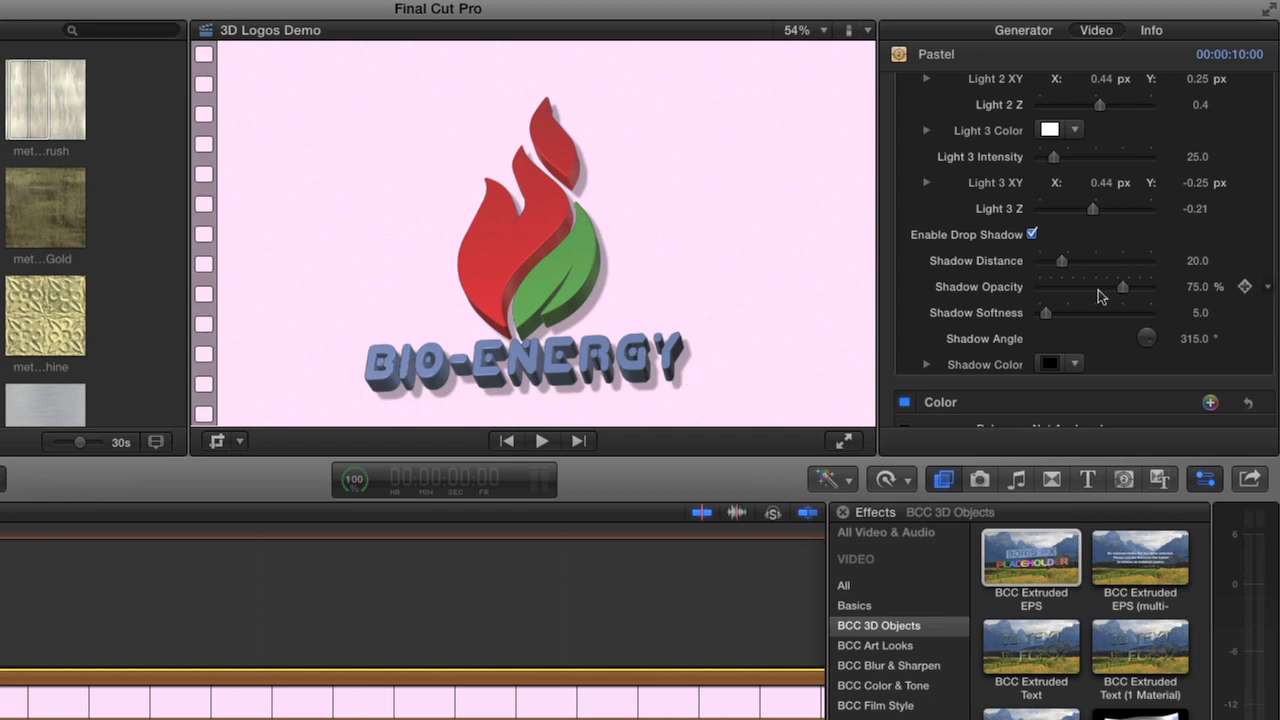
{"action": "left_click_drag", "start_coordinate": [1121, 289], "coordinate": [1150, 289]}
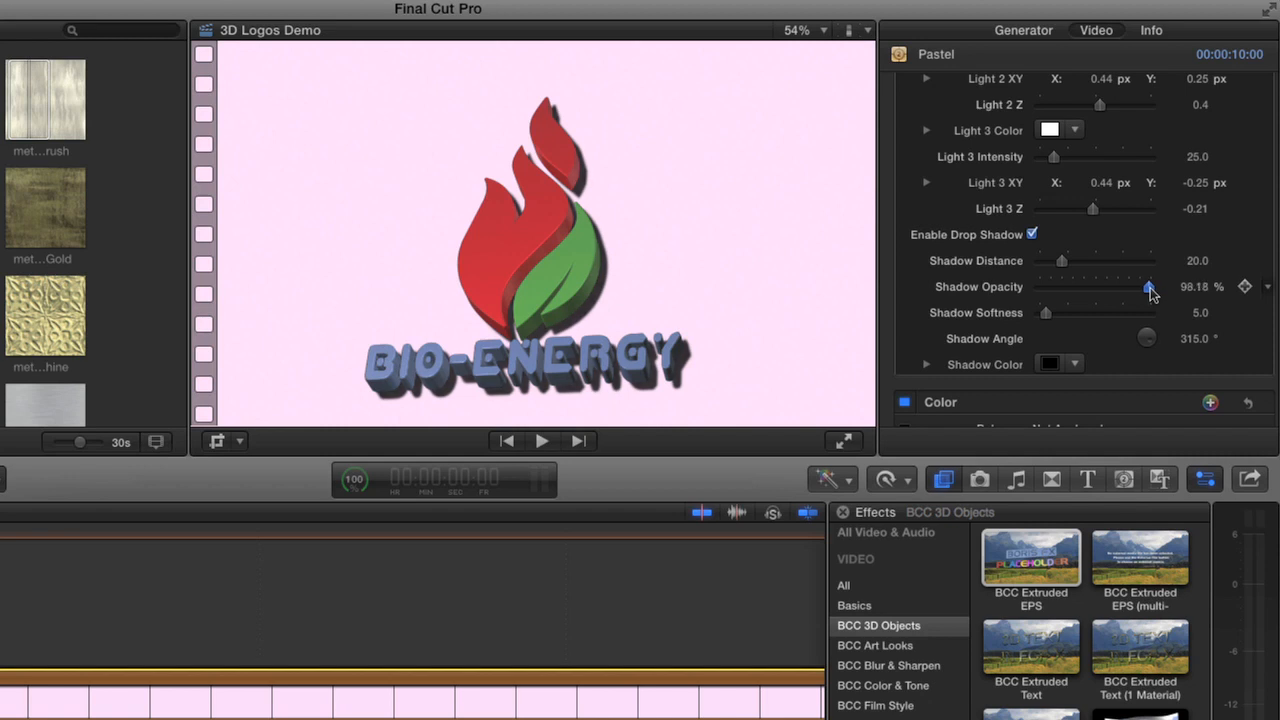
{"action": "left_click_drag", "start_coordinate": [1048, 320], "coordinate": [1060, 318]}
{"action": "left_click_drag", "start_coordinate": [1062, 261], "coordinate": [1080, 266]}
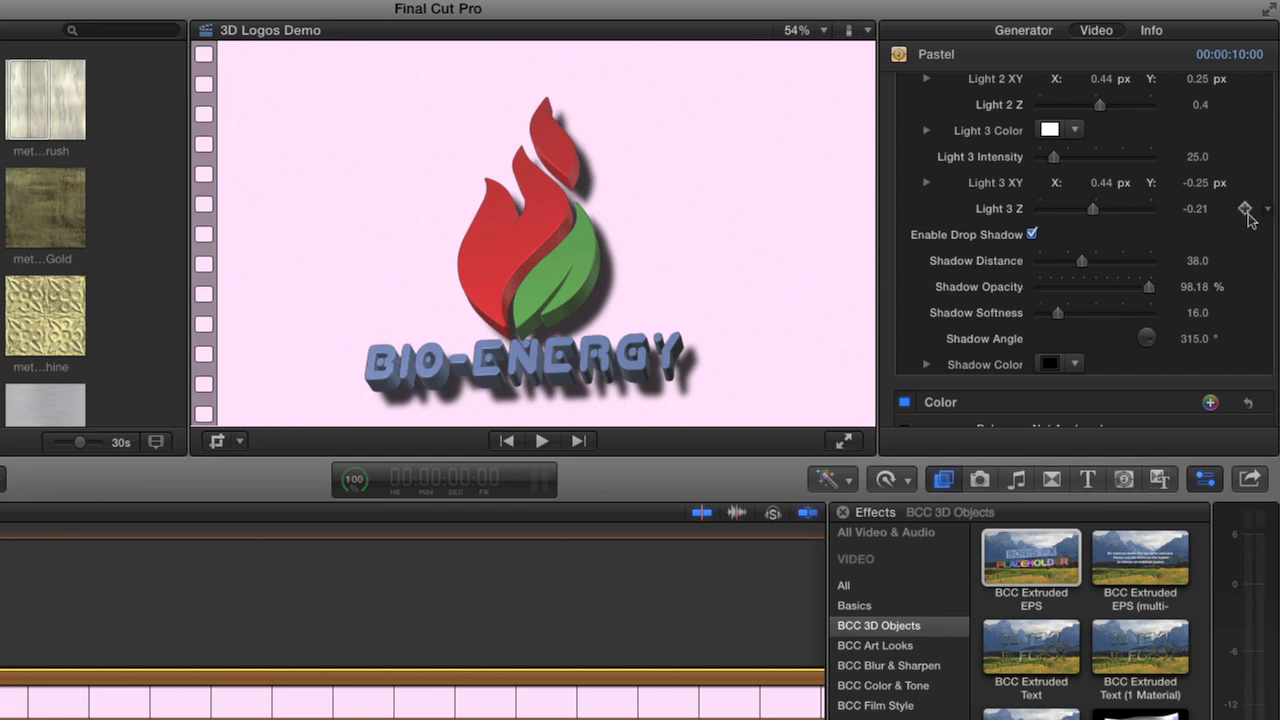
Set the logo's Rotate Y to -14°
{"action": "scroll", "coordinate": [1248, 212], "scroll_direction": "up", "scroll_amount": 10}
{"action": "scroll", "coordinate": [1252, 222], "scroll_direction": "up", "scroll_amount": 10}
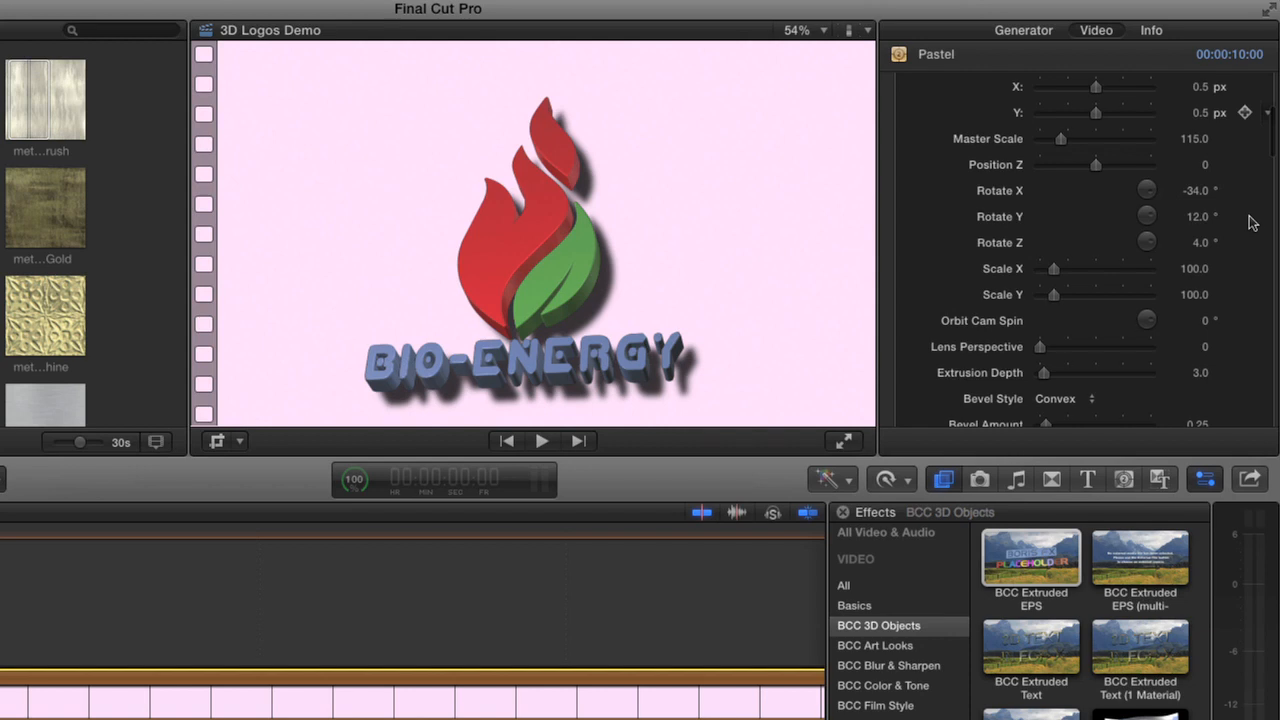
{"action": "scroll", "coordinate": [1252, 222], "scroll_direction": "up", "scroll_amount": 5}
{"action": "scroll", "coordinate": [1250, 222], "scroll_direction": "down", "scroll_amount": 3}
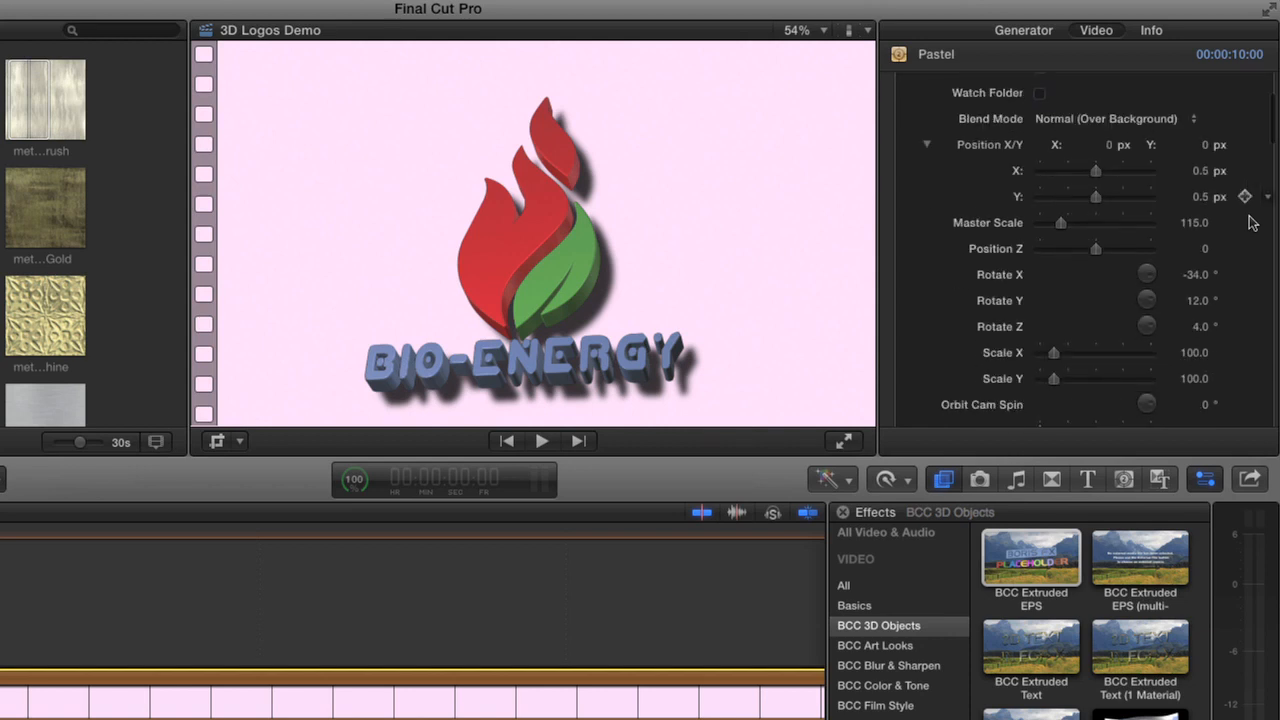
{"action": "left_click", "coordinate": [1197, 296]}
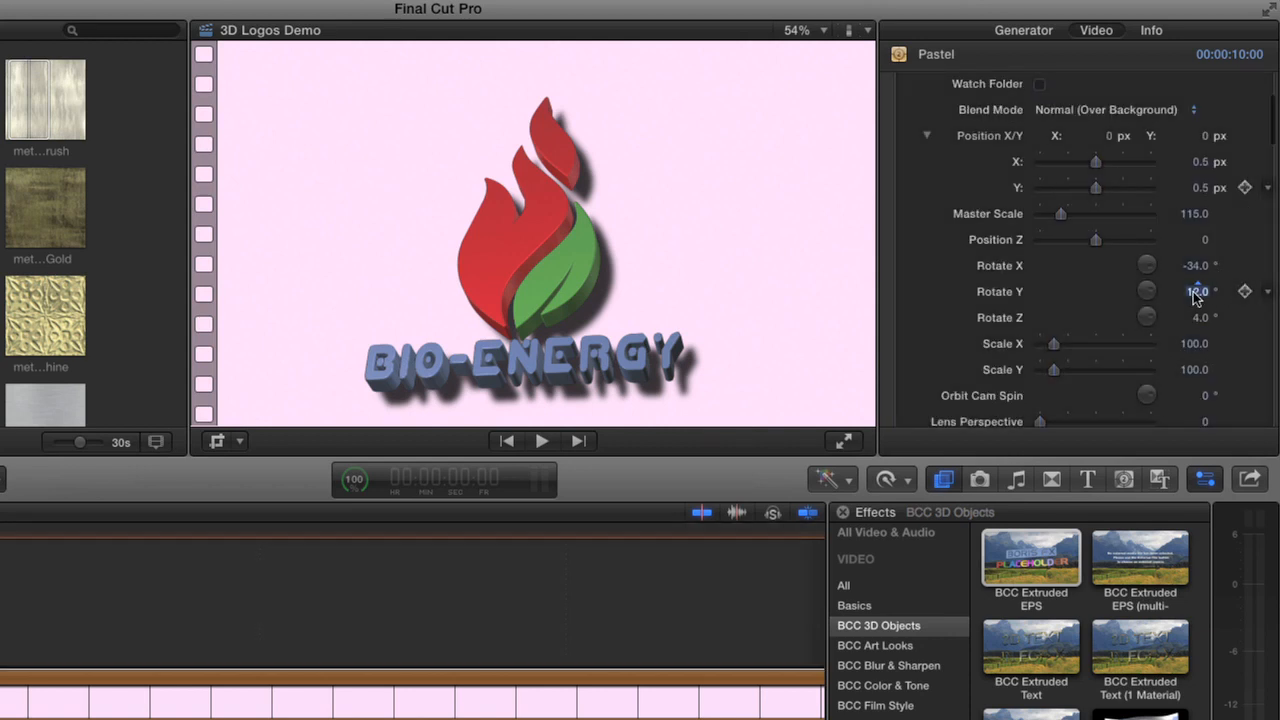
{"action": "left_click_drag", "start_coordinate": [1197, 291], "coordinate": [1197, 318]}
{"action": "left_click_drag", "start_coordinate": [956, 321], "coordinate": [954, 321]}
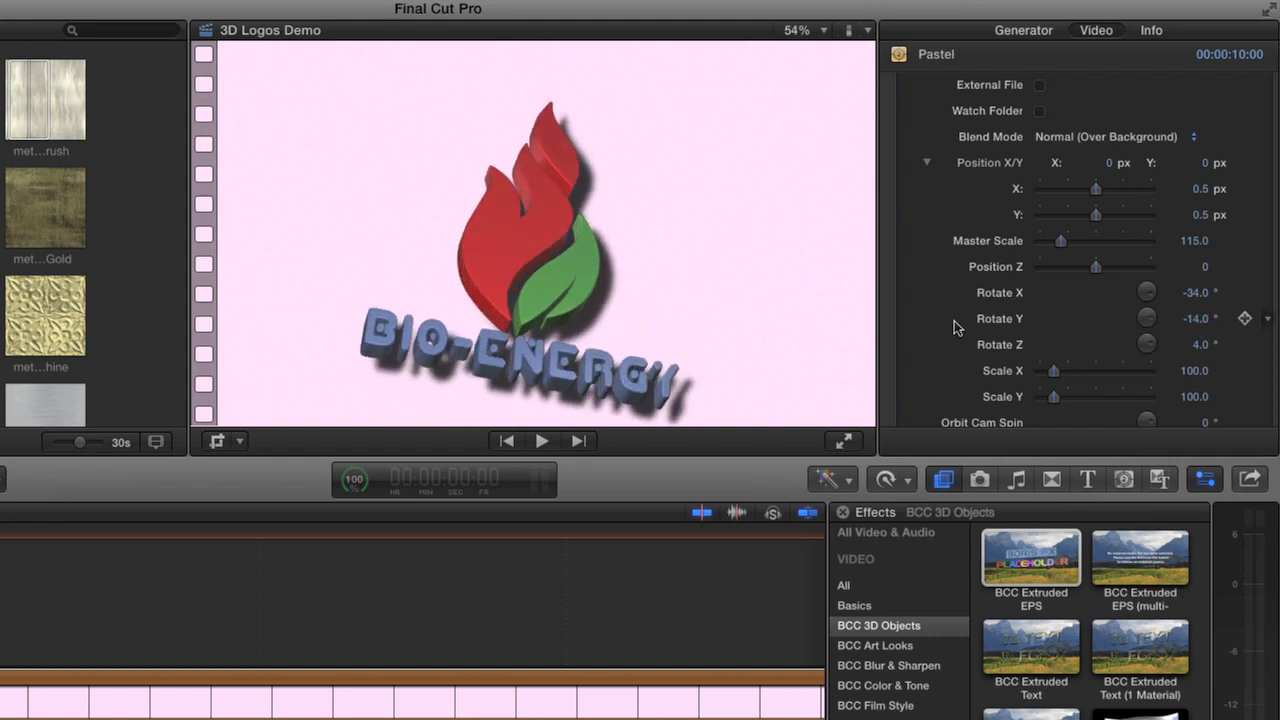
Turn off the logo's drop shadow
{"action": "scroll", "coordinate": [954, 320], "scroll_direction": "down", "scroll_amount": 15}
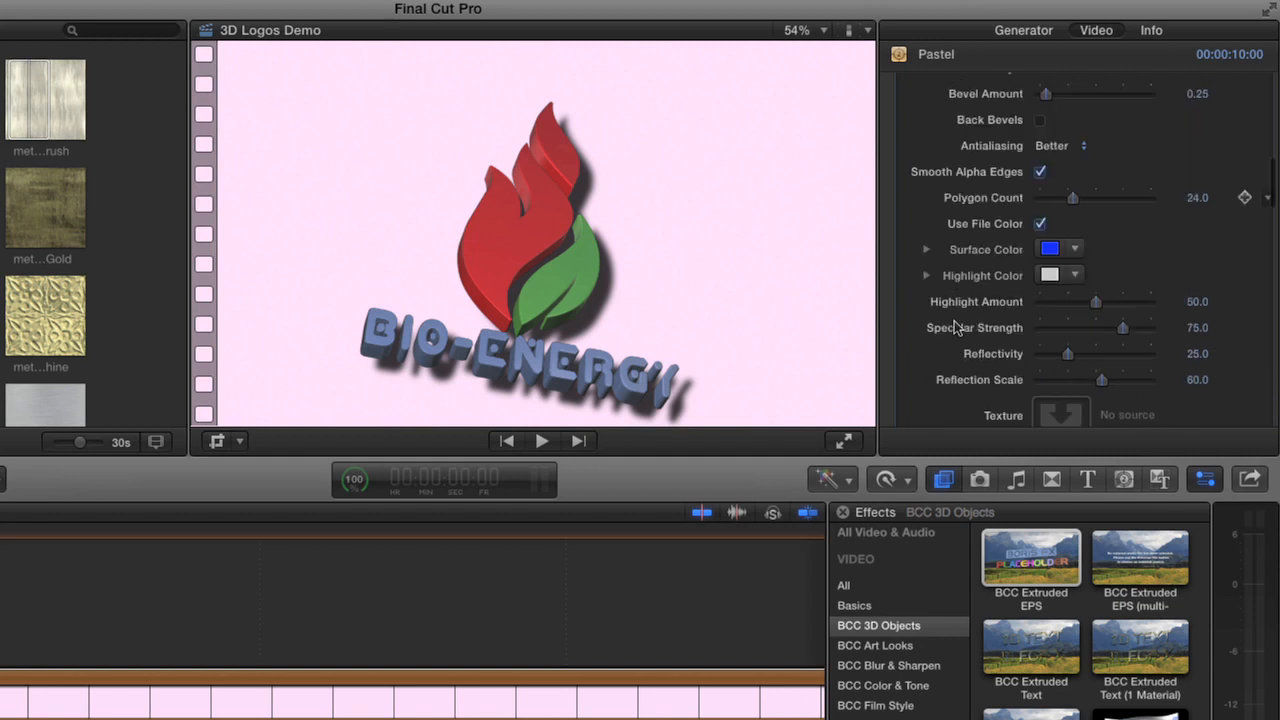
{"action": "scroll", "coordinate": [954, 320], "scroll_direction": "down", "scroll_amount": 10}
{"action": "scroll", "coordinate": [954, 320], "scroll_direction": "up", "scroll_amount": 8}
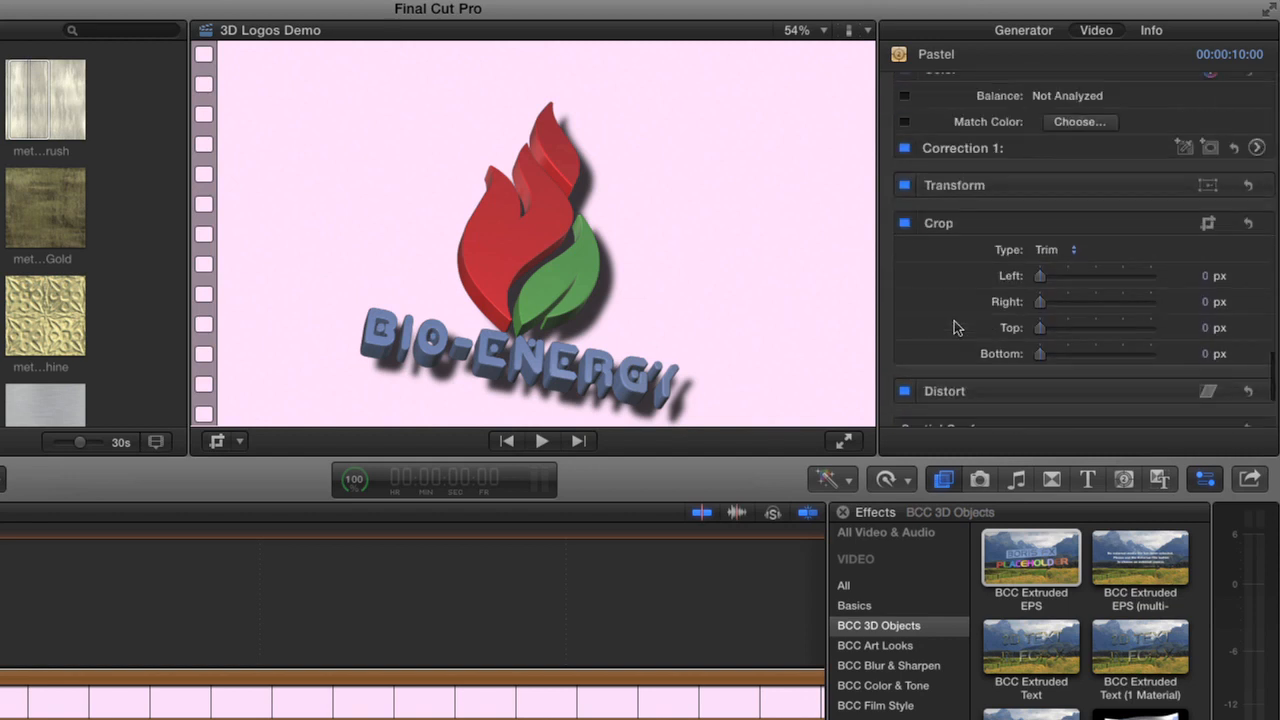
{"action": "scroll", "coordinate": [955, 325], "scroll_direction": "up", "scroll_amount": 5}
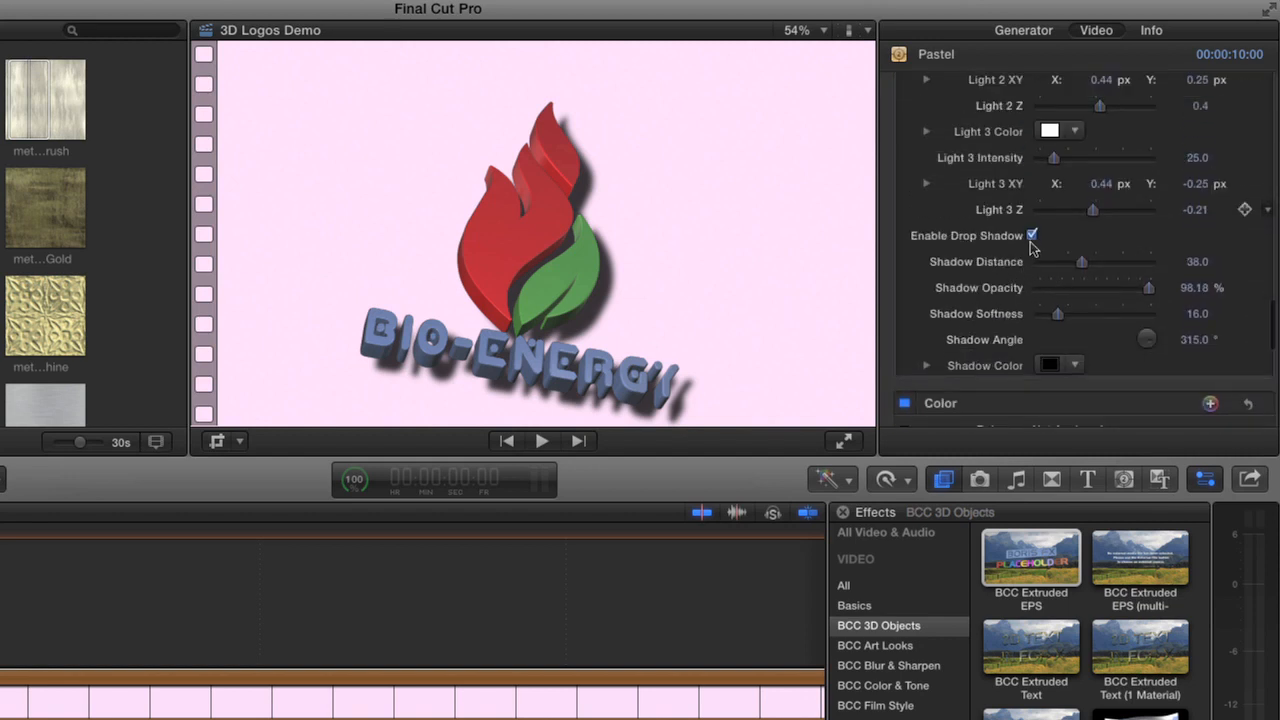
{"action": "left_click", "coordinate": [1033, 240]}
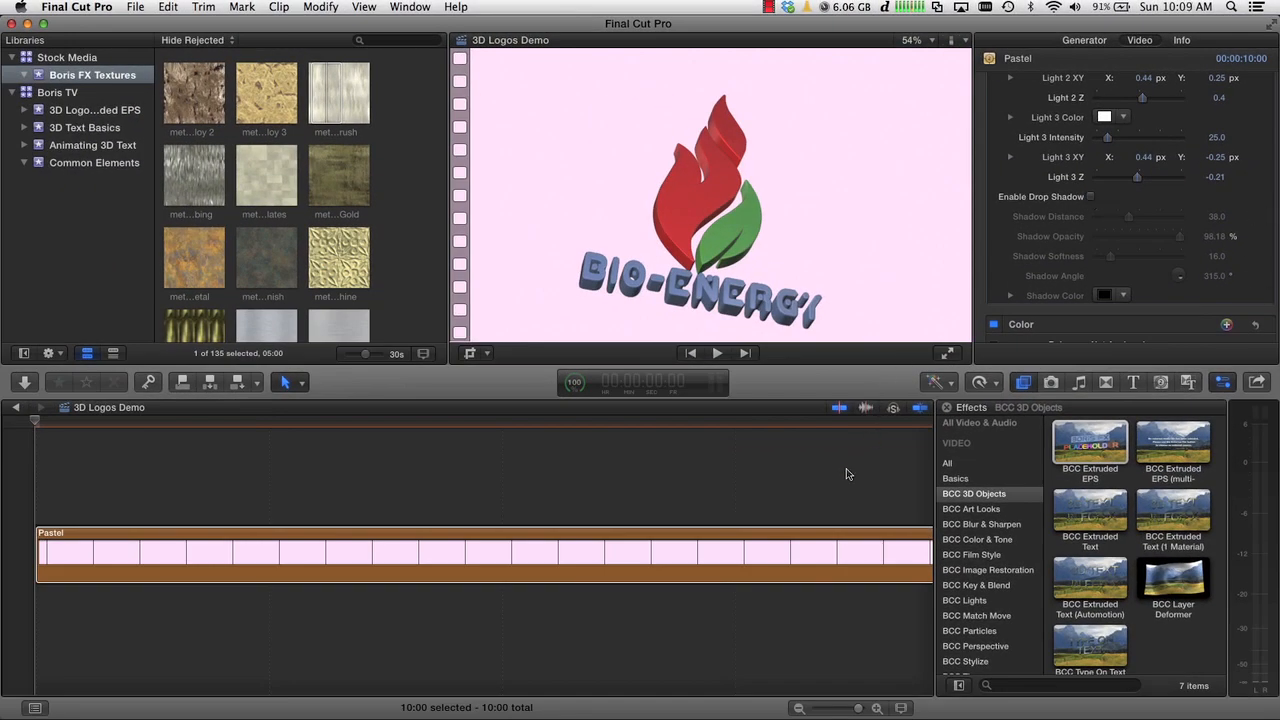
{"action": "left_click", "coordinate": [846, 474]}
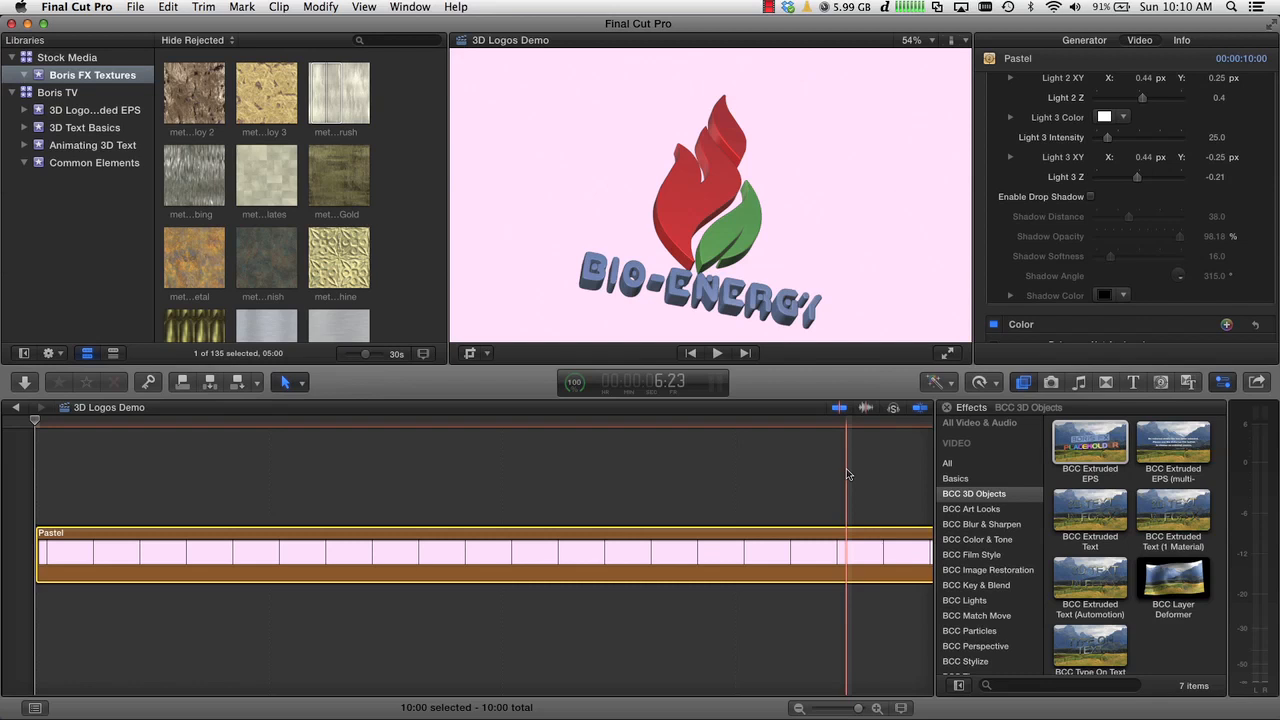
Set the logo's Rotate Z to 0°
{"action": "scroll", "coordinate": [1058, 257], "scroll_direction": "up", "scroll_amount": 15}
{"action": "scroll", "coordinate": [1058, 257], "scroll_direction": "up", "scroll_amount": 15}
{"action": "scroll", "coordinate": [1058, 257], "scroll_direction": "up", "scroll_amount": 6}
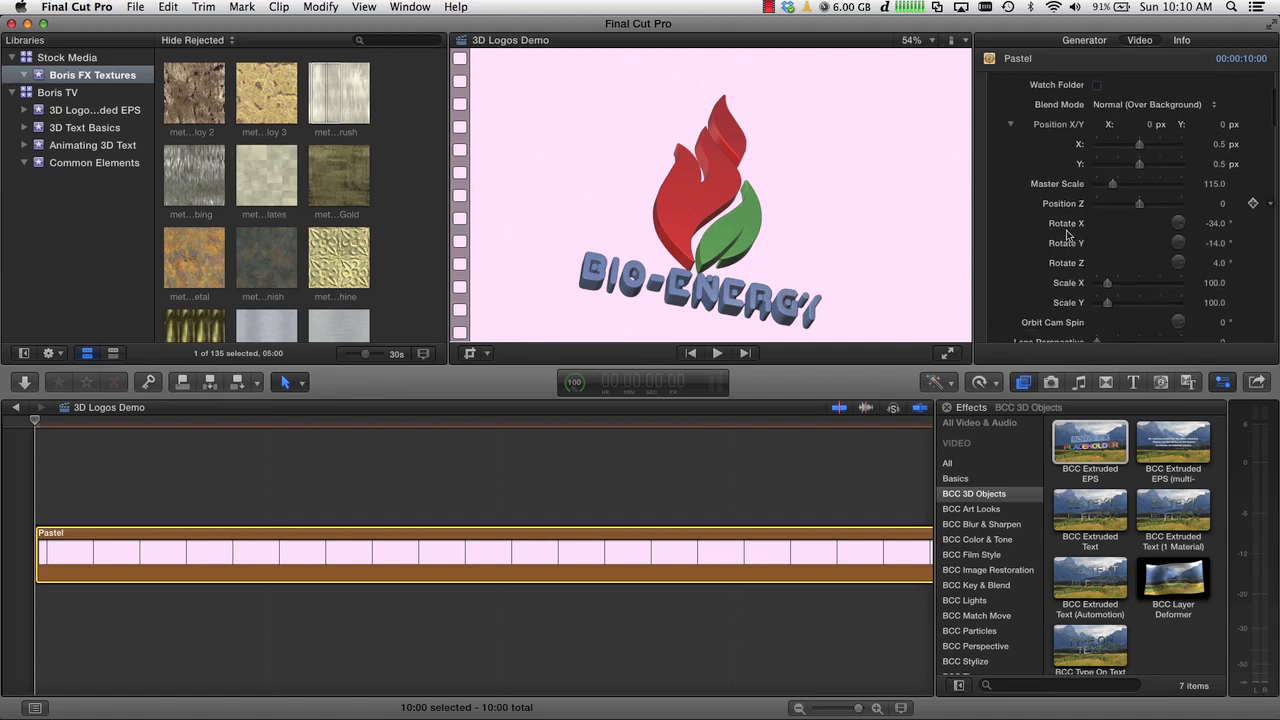
{"action": "left_click", "coordinate": [1213, 259]}
{"action": "type", "text": "0"}
{"action": "key", "text": "Return"}
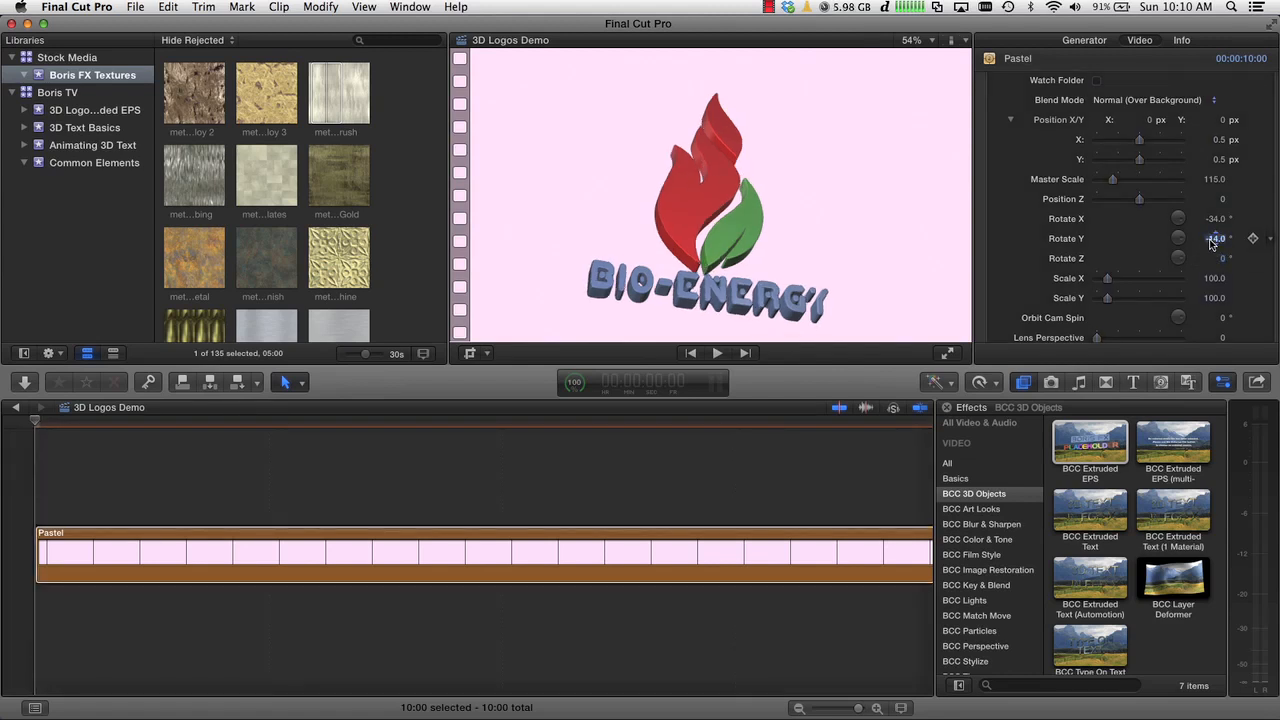
Set the logo's Rotate X to -12° and its Rotate Y to 0°
{"action": "type", "text": "0"}
{"action": "key", "text": "Return"}
{"action": "left_click", "coordinate": [1214, 219]}
{"action": "type", "text": "-12"}
{"action": "key", "text": "Return"}
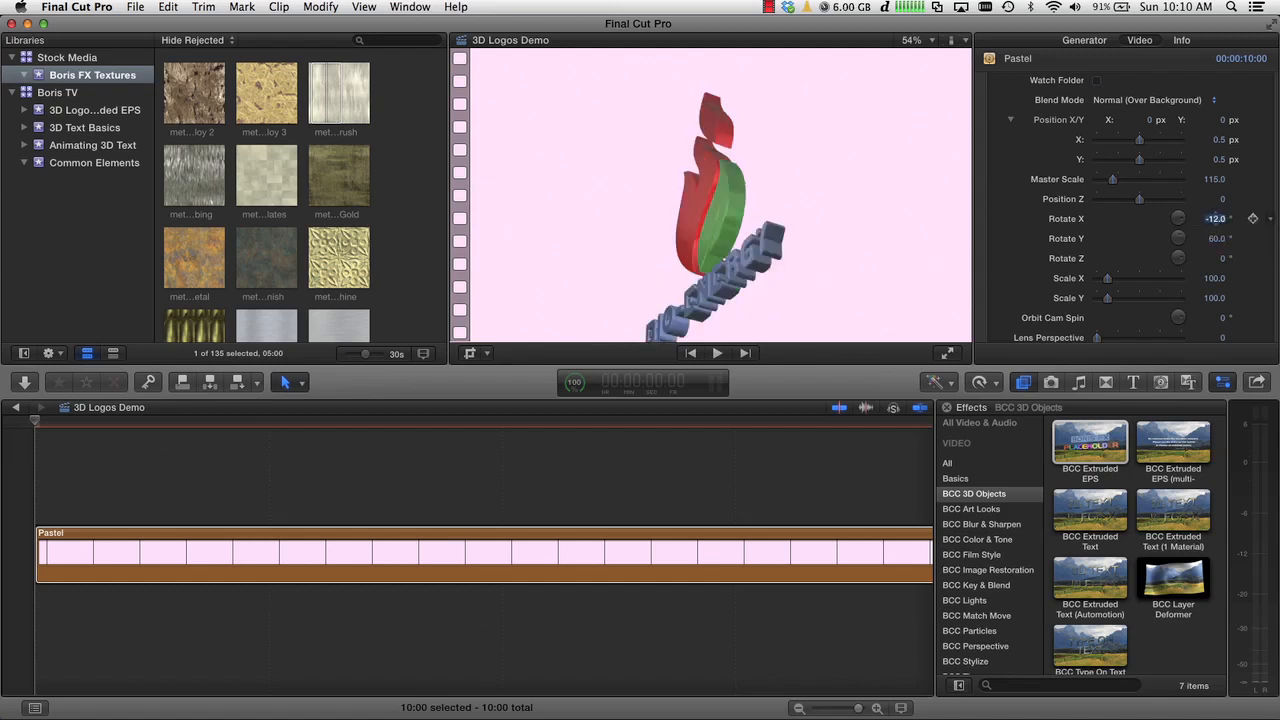
{"action": "left_click", "coordinate": [1215, 241]}
{"action": "type", "text": "0"}
{"action": "key", "text": "Return"}
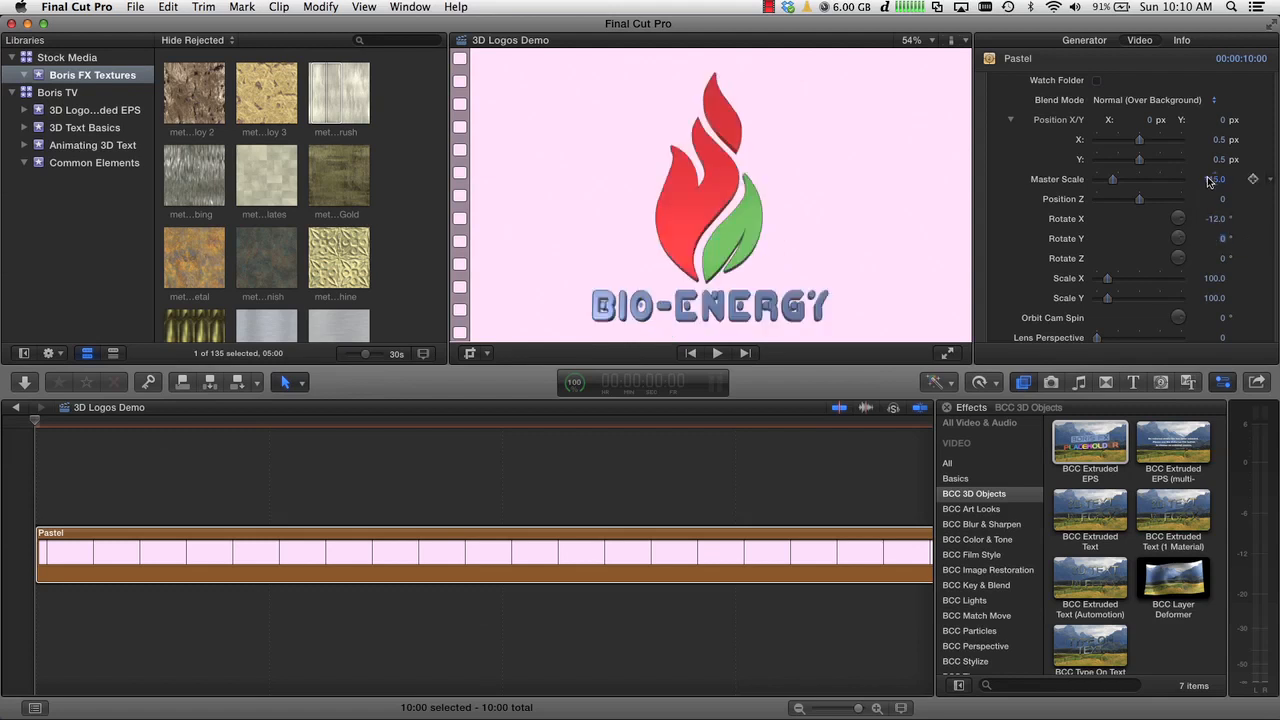
Load abstract-tree-logo.eps as the external file of the BCC Extruded EPS effect
{"action": "scroll", "coordinate": [1208, 179], "scroll_direction": "up", "scroll_amount": 3}
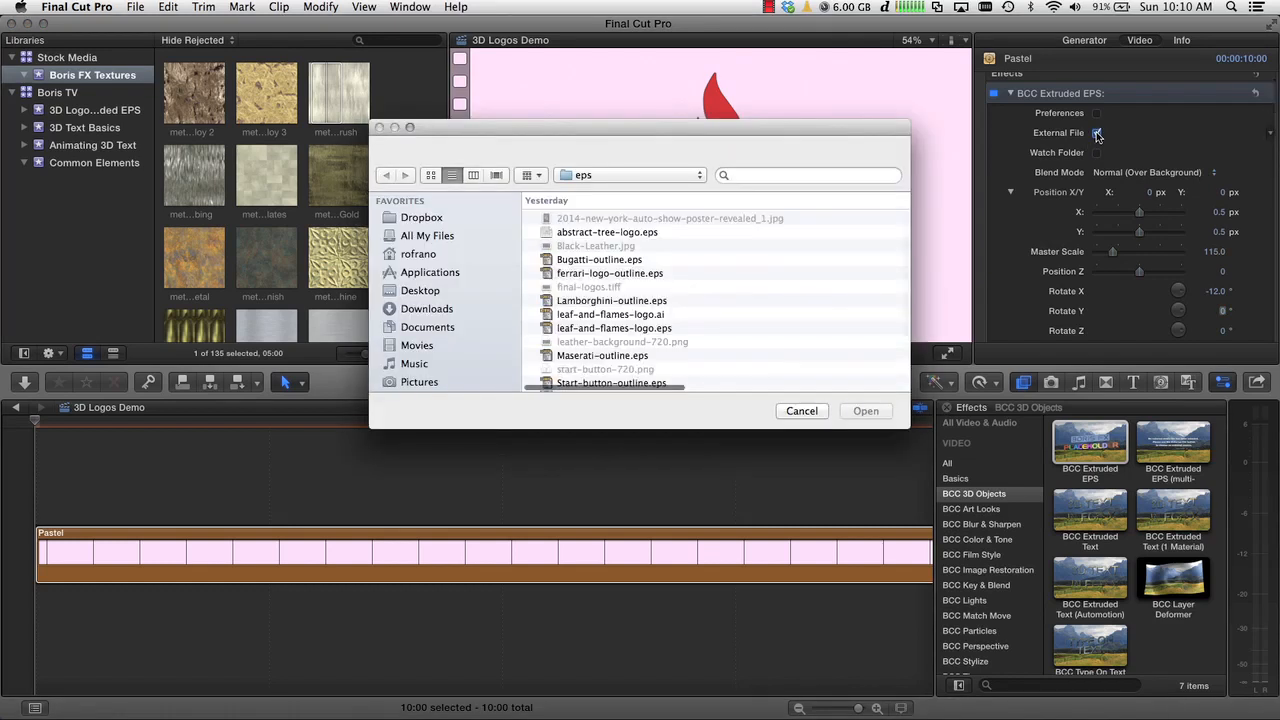
{"action": "left_click", "coordinate": [602, 234]}
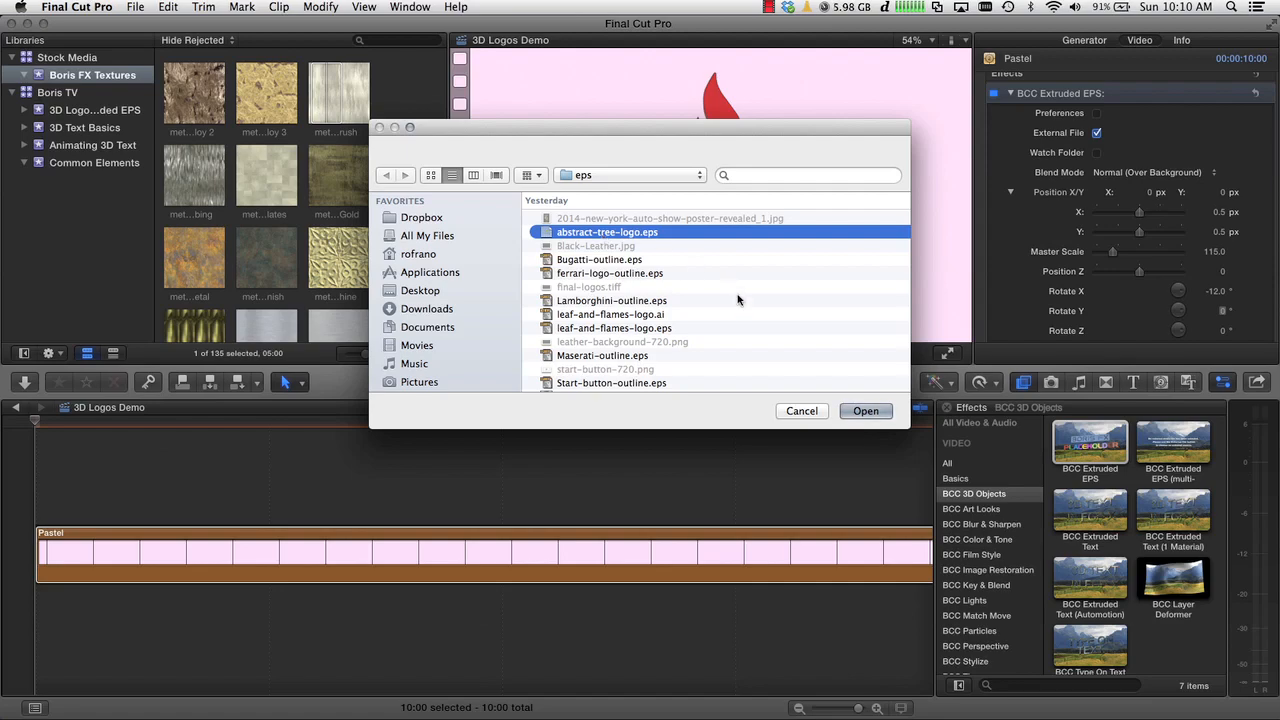
{"action": "left_click", "coordinate": [858, 411]}
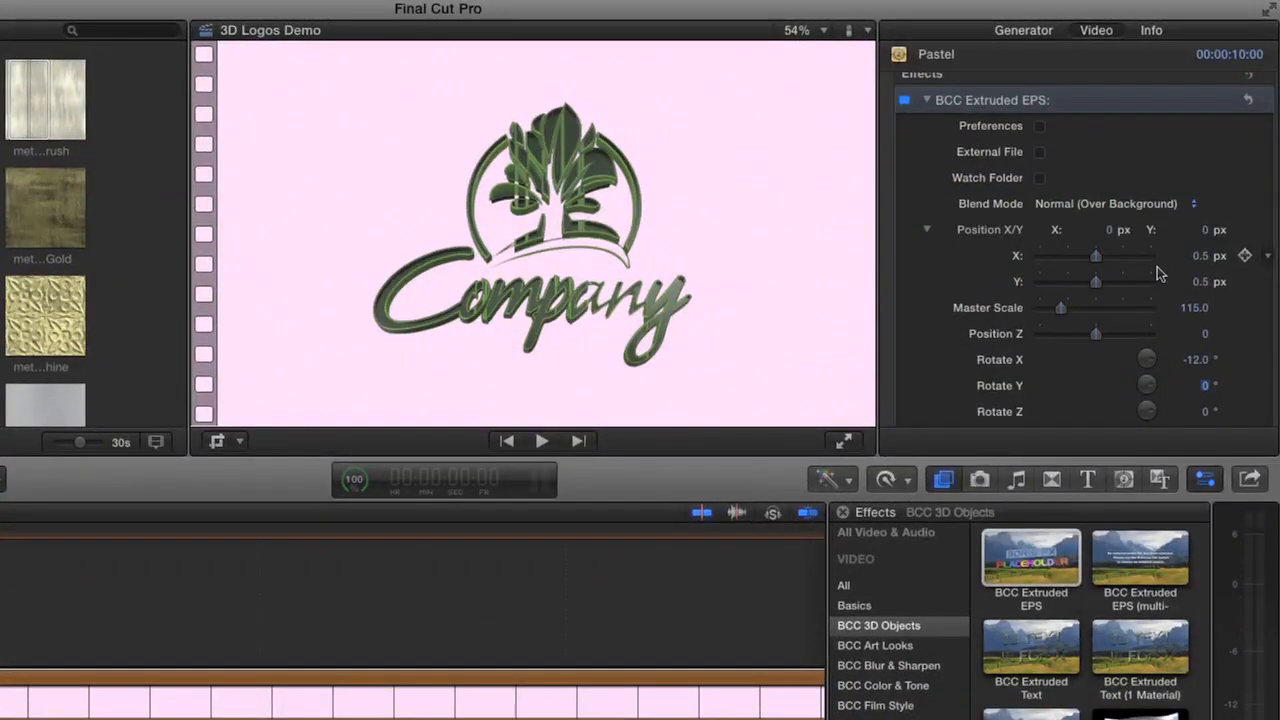
Set the logo's Rotate X to 0° and inspect the extruded artwork at 100% size
{"action": "left_click", "coordinate": [1198, 359]}
{"action": "type", "text": "0"}
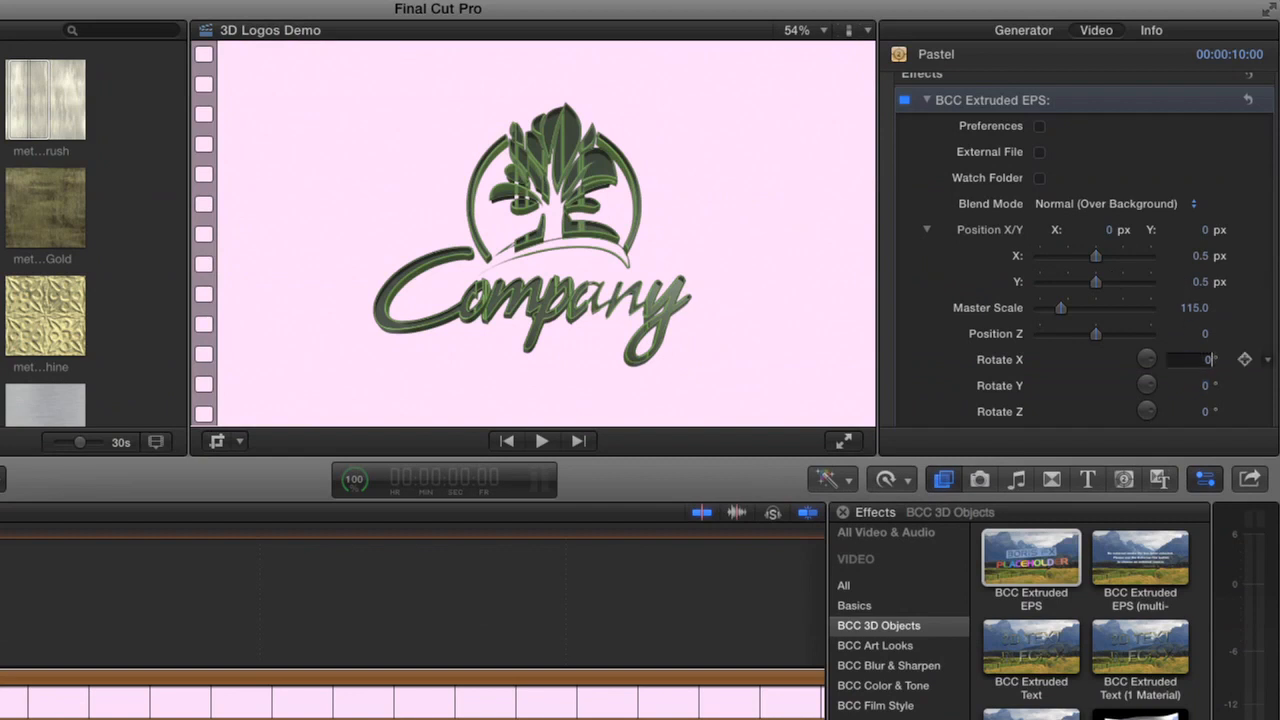
{"action": "key", "text": "Return"}
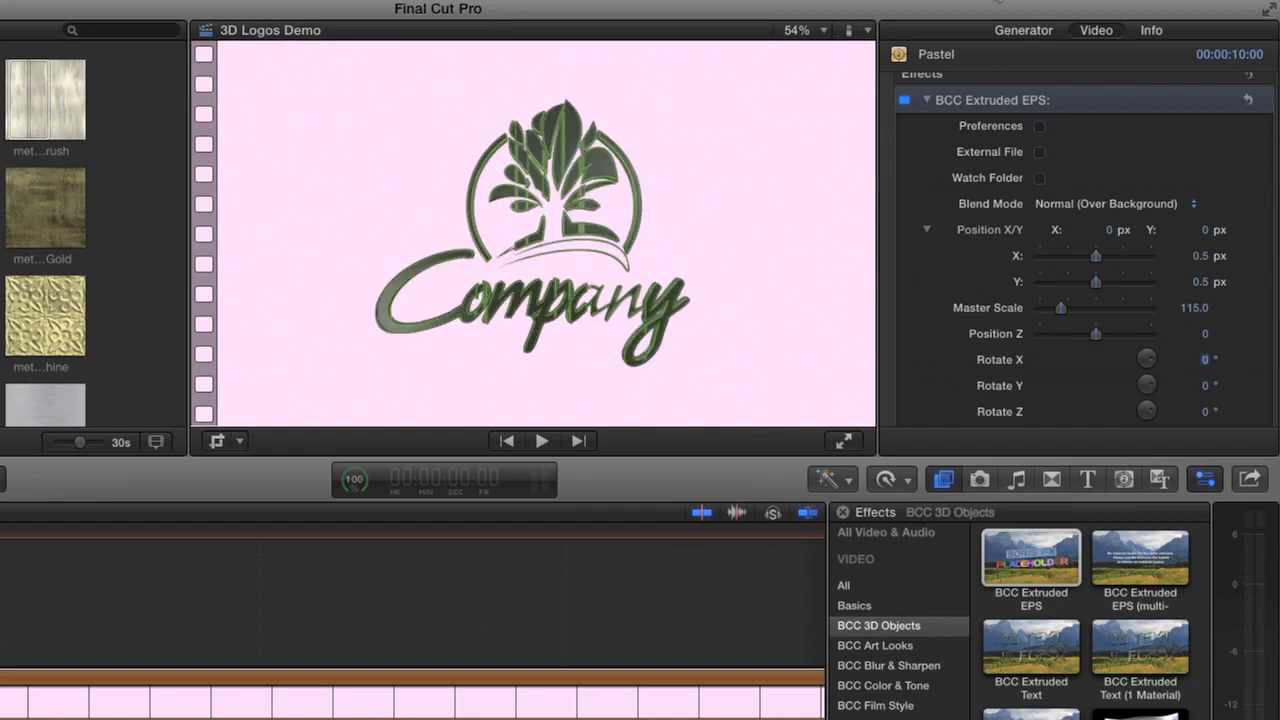
{"action": "left_click", "coordinate": [823, 31]}
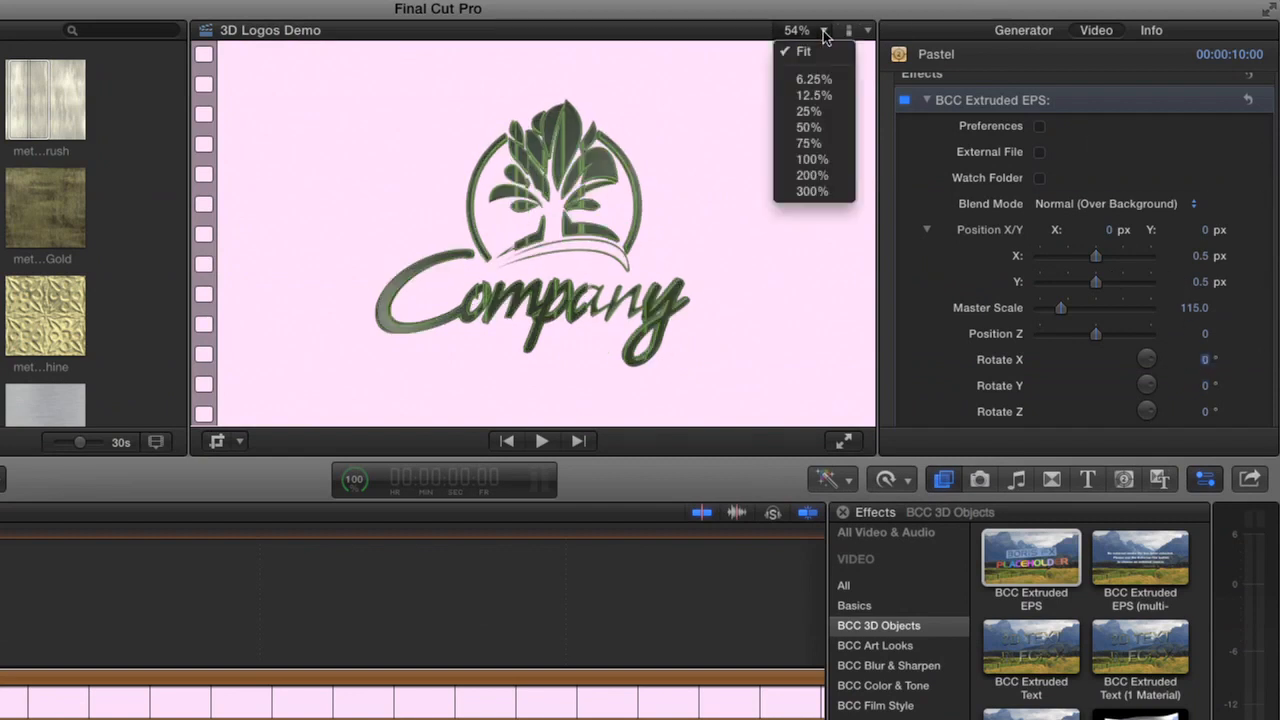
{"action": "left_click", "coordinate": [810, 159]}
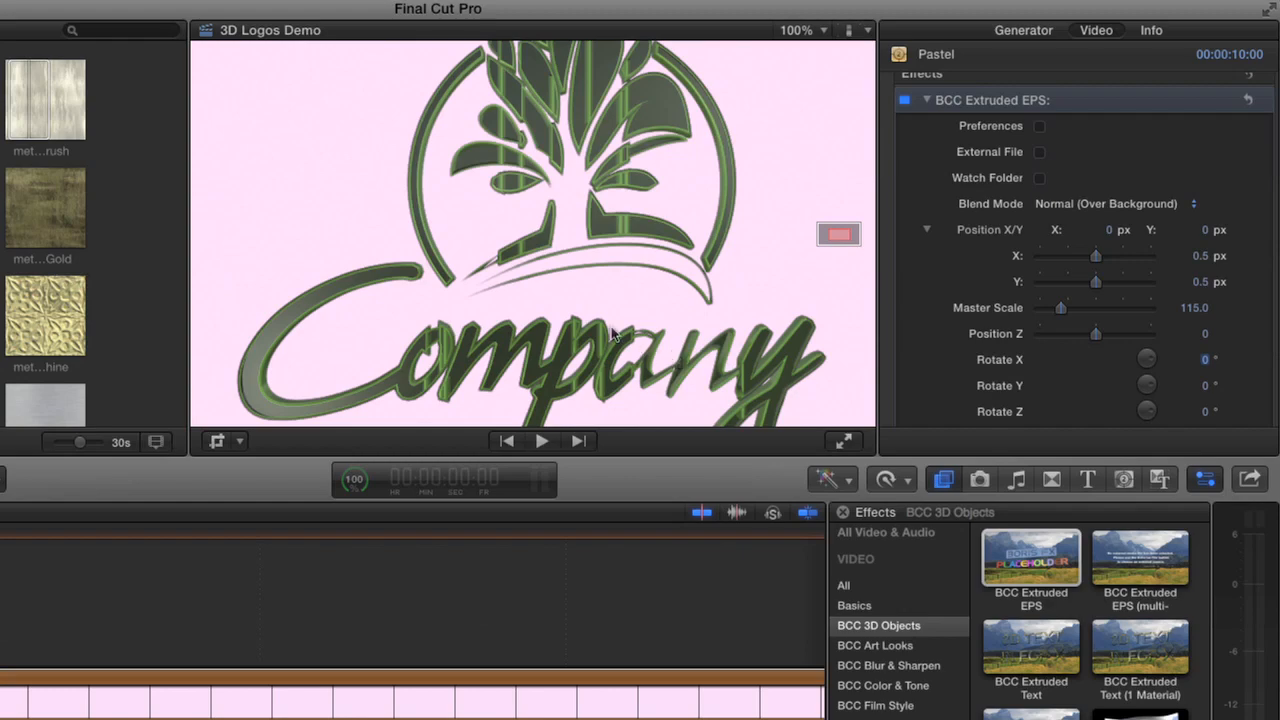
Switch to Finder and preview the original artwork in abstract-tree-logo.eps
{"action": "key", "text": "super+Tab"}
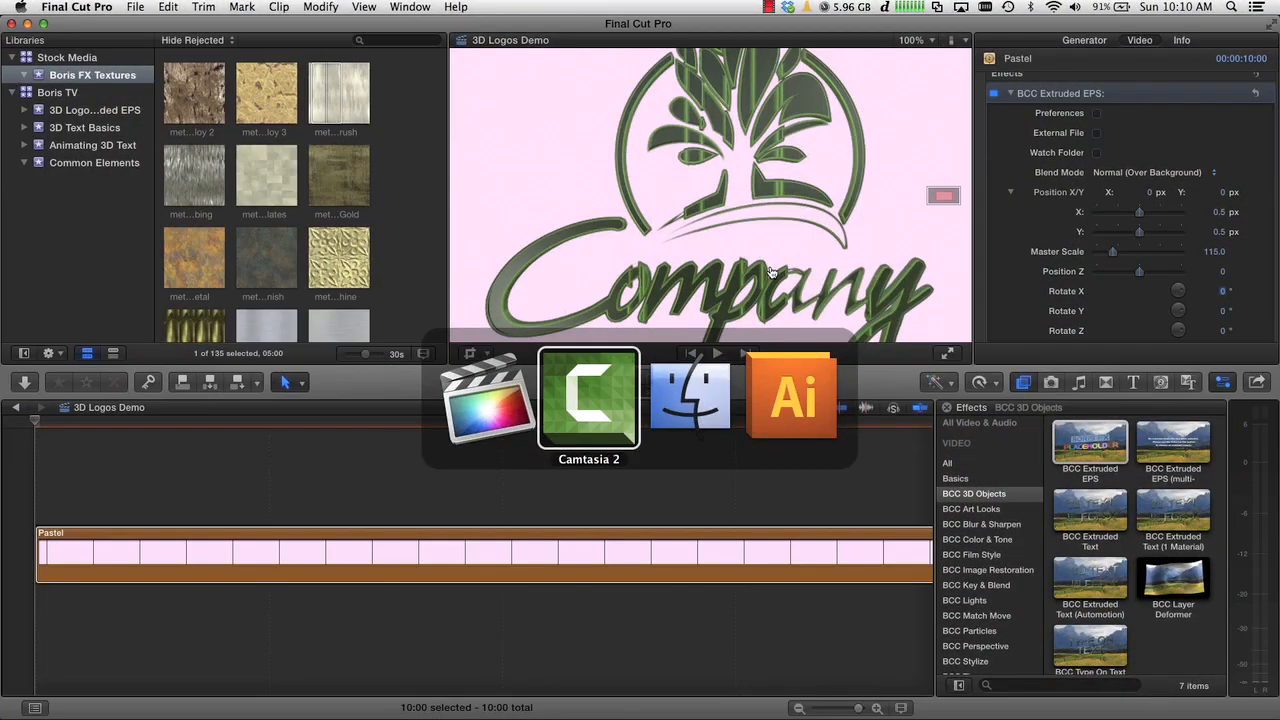
{"action": "key", "text": "super+Tab"}
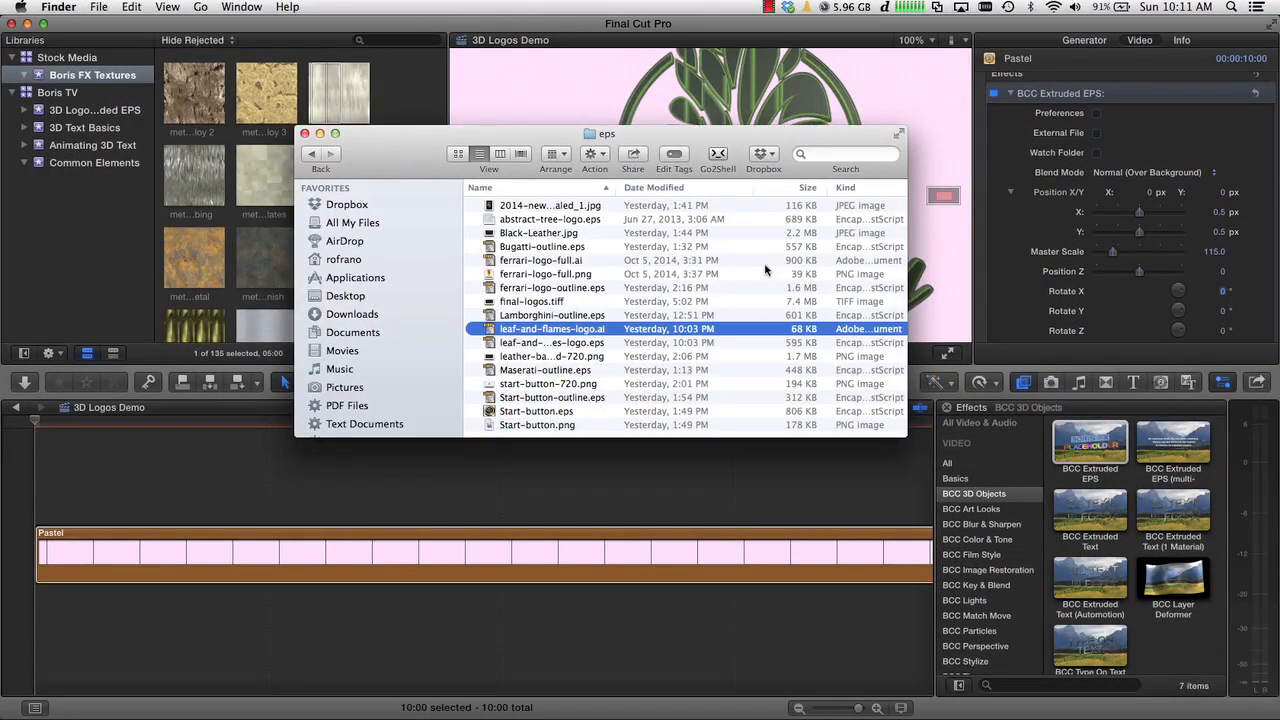
{"action": "left_click", "coordinate": [572, 220]}
{"action": "key", "text": "space"}
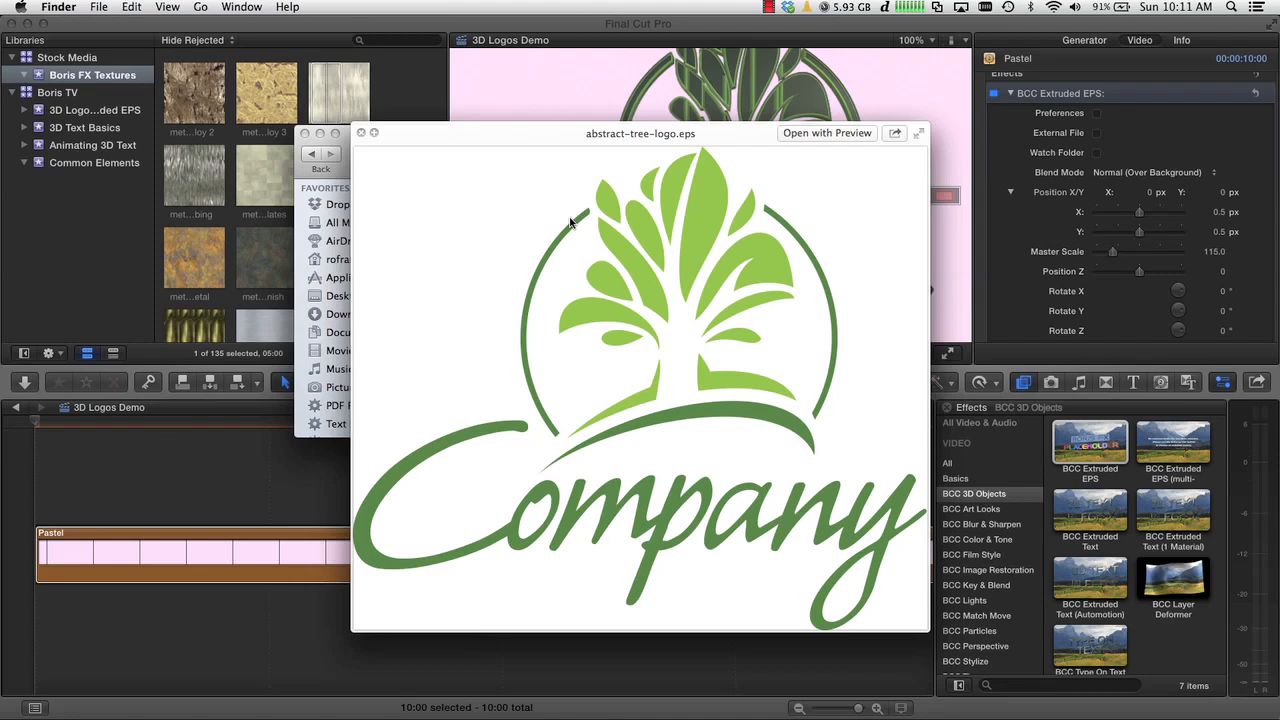
{"action": "key", "text": "space"}
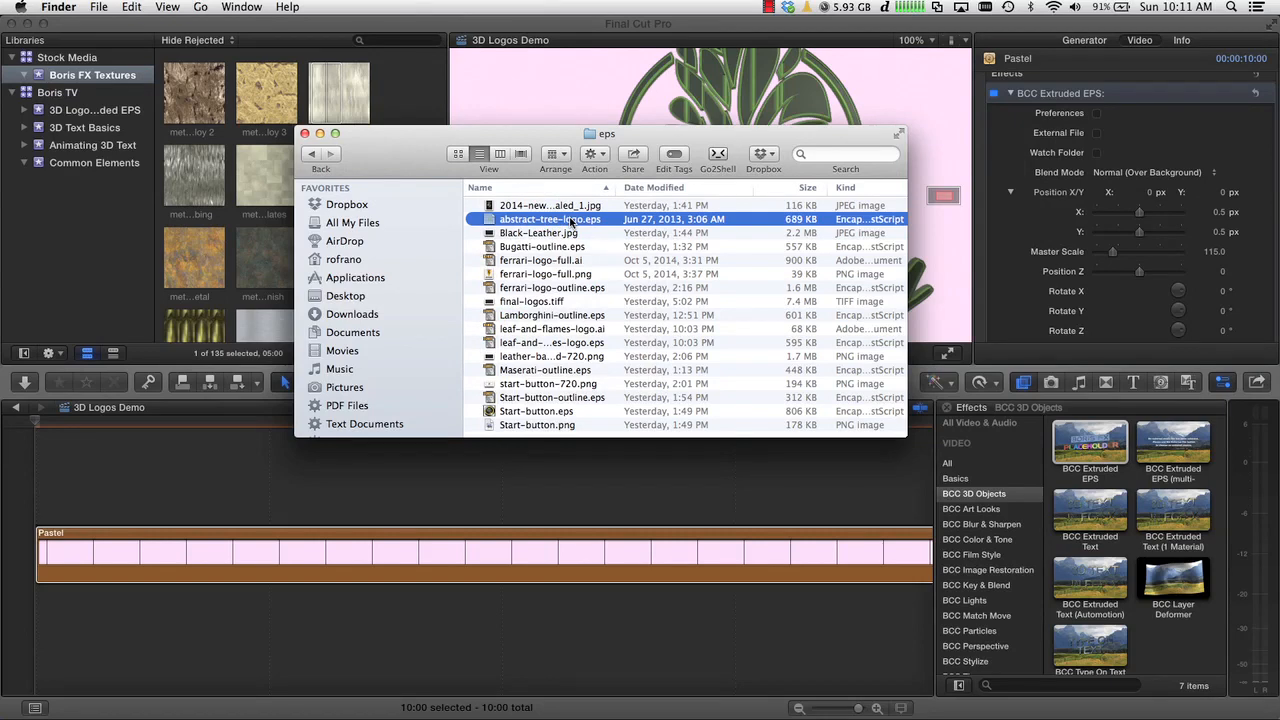
Open abstract-tree-logo.eps from the eps folder in Adobe Illustrator CS5.1
{"action": "left_click_drag", "start_coordinate": [426, 163], "coordinate": [514, 220]}
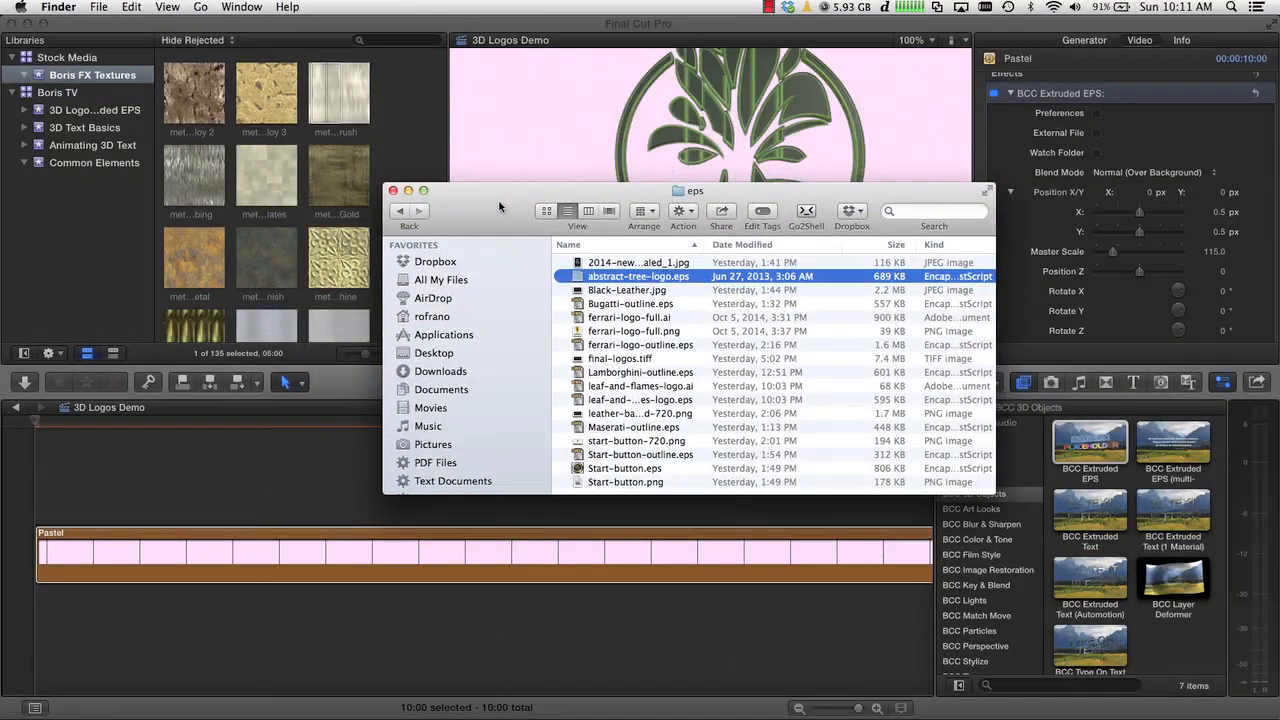
{"action": "right_click", "coordinate": [620, 278]}
{"action": "mouse_move", "coordinate": [649, 298]}
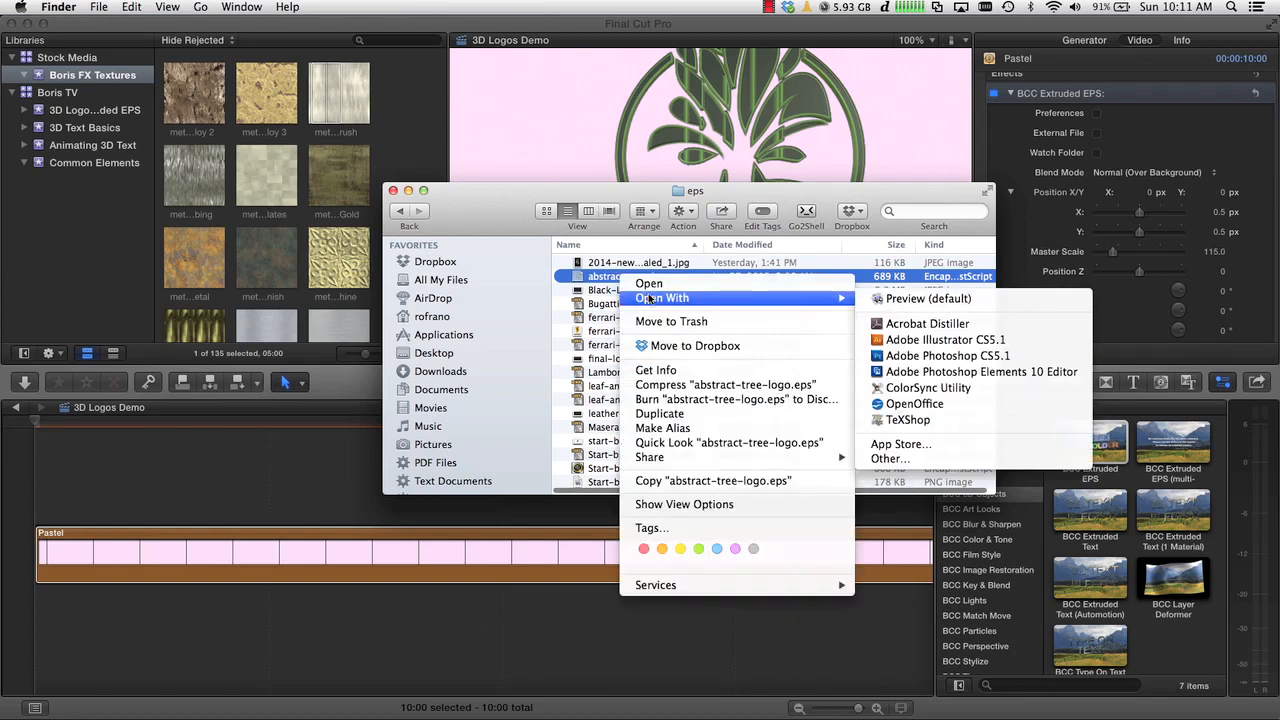
{"action": "left_click", "coordinate": [887, 340]}
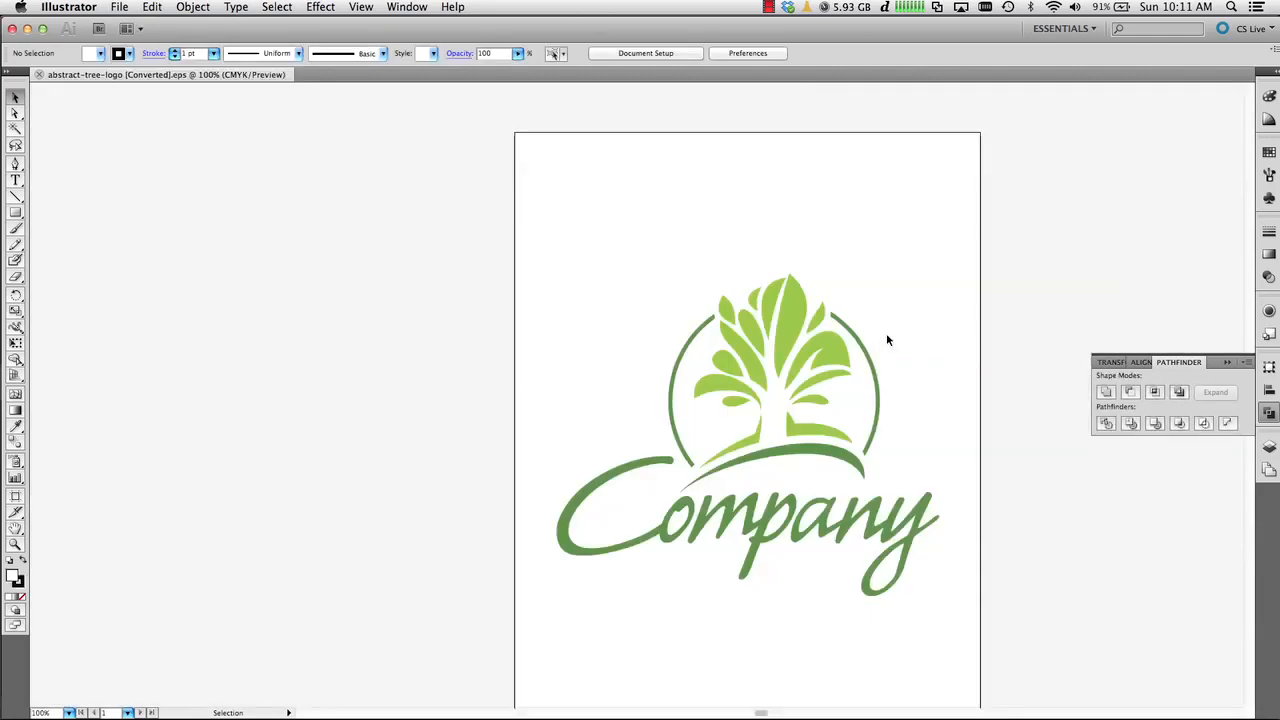
Examine the compound paths of the tree and of the Company lettering
{"action": "scroll", "coordinate": [790, 355], "scroll_direction": "down", "scroll_amount": 5}
{"action": "scroll", "coordinate": [790, 355], "scroll_direction": "right", "scroll_amount": 8}
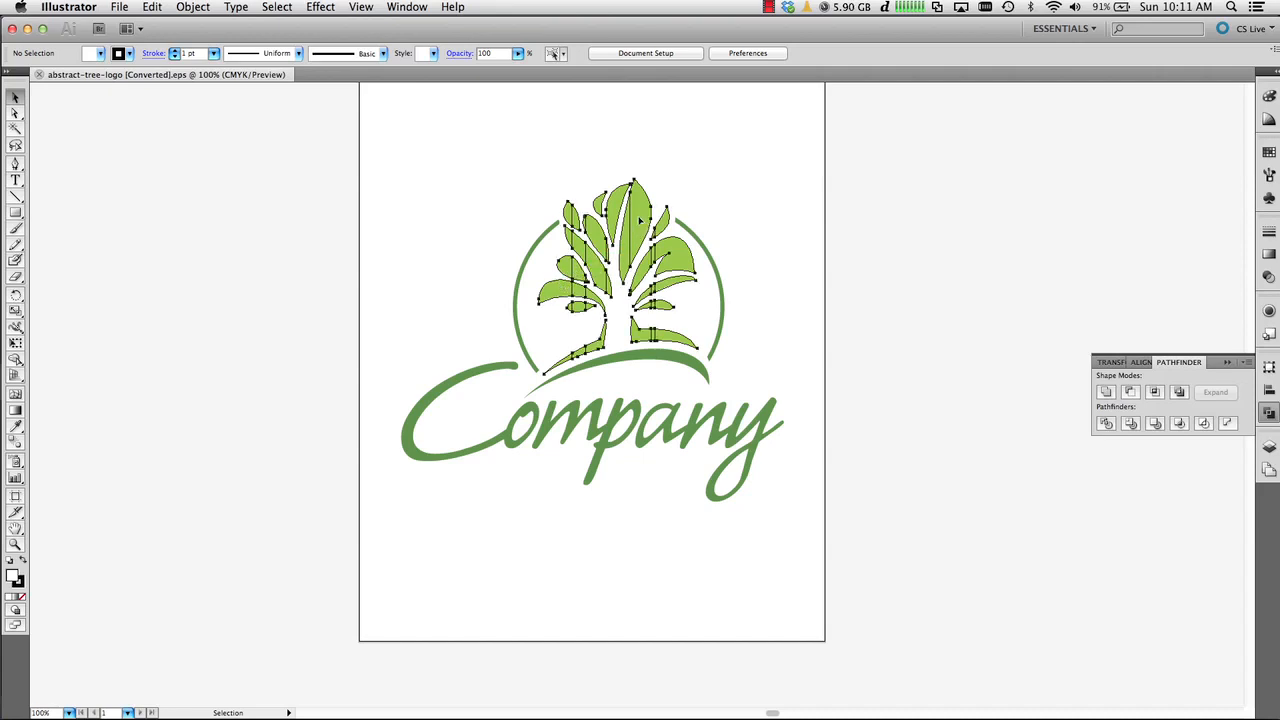
{"action": "left_click", "coordinate": [638, 216]}
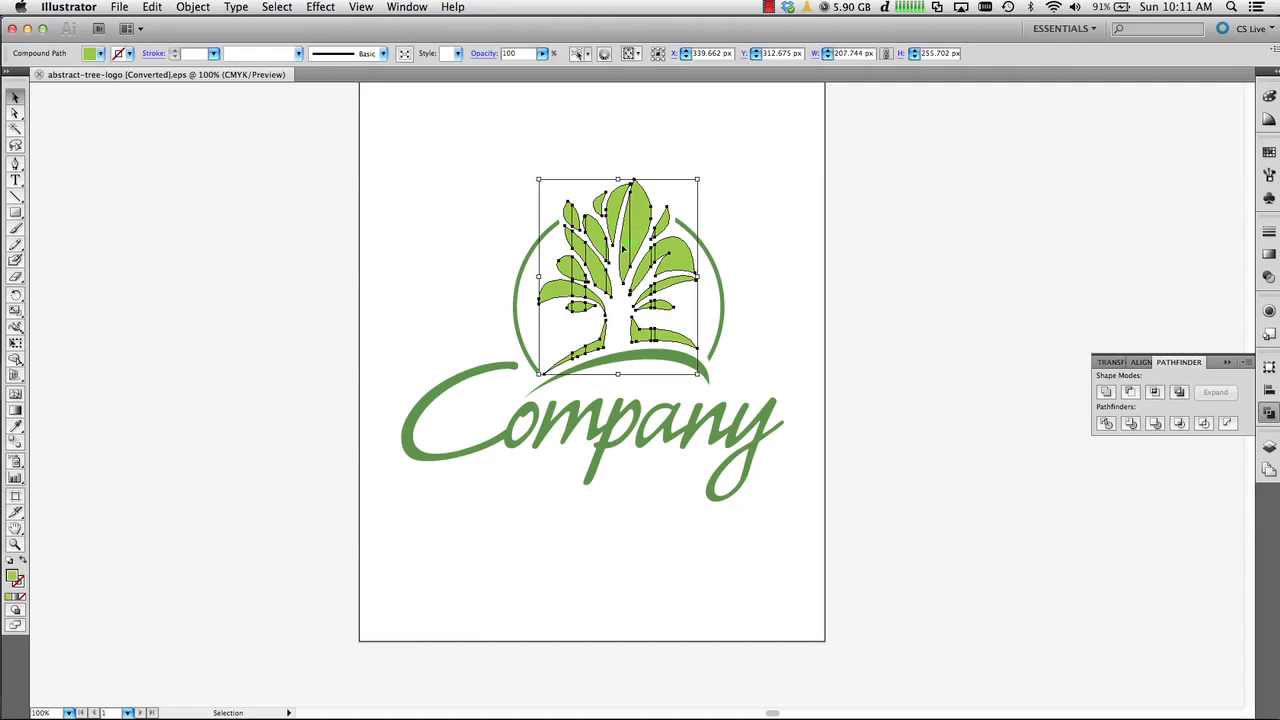
{"action": "left_click", "coordinate": [528, 411]}
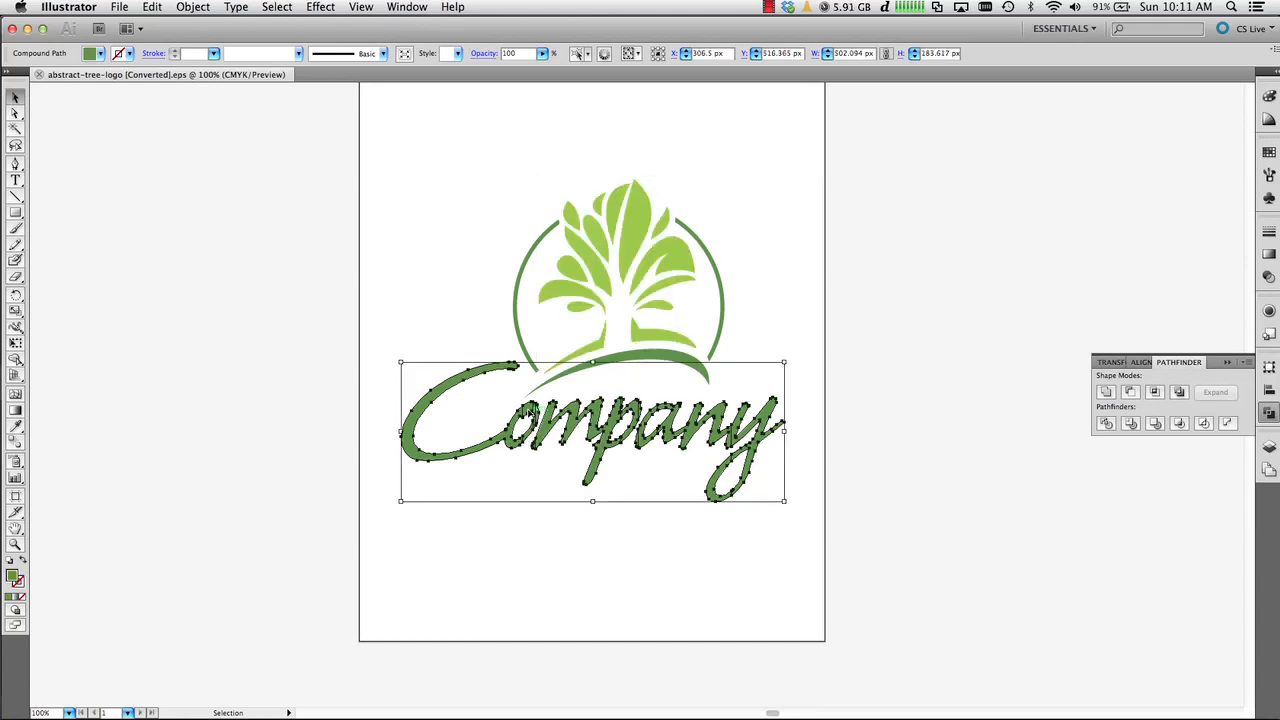
Merge the overlapping pieces of the tree's compound path with the Pathfinder Unite shape mode
{"action": "left_click", "coordinate": [641, 229]}
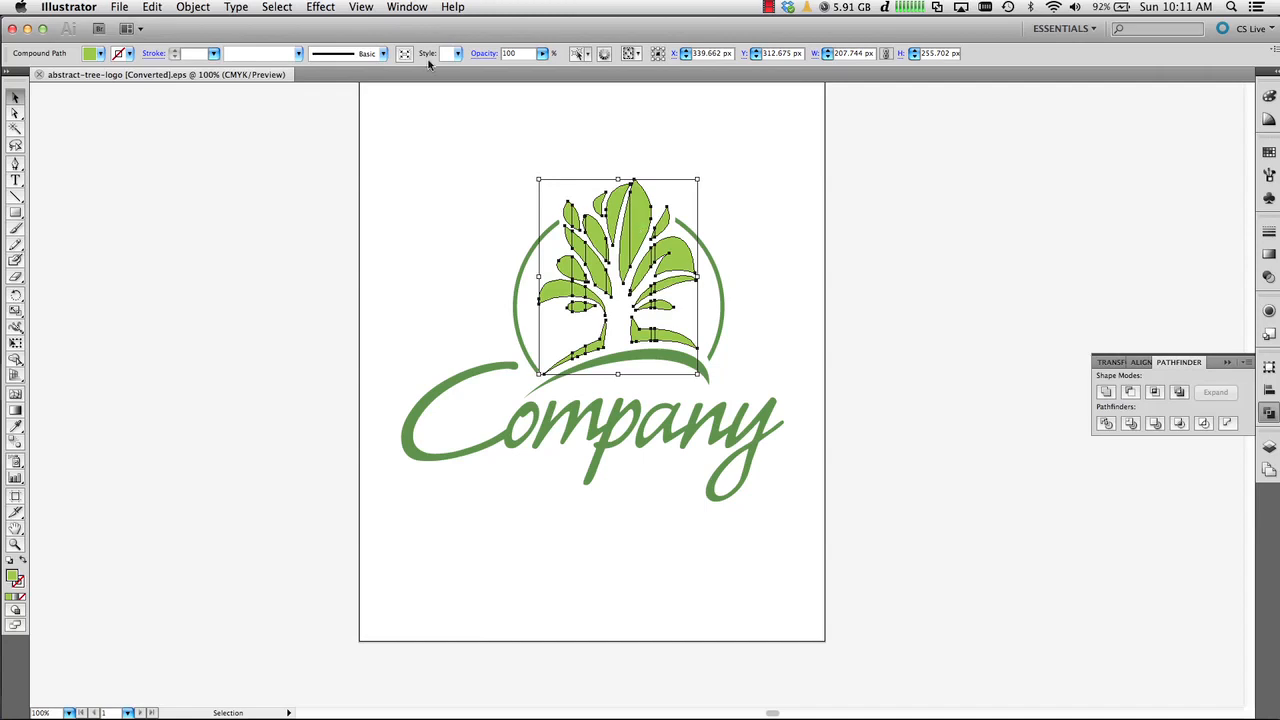
{"action": "left_click", "coordinate": [400, 10]}
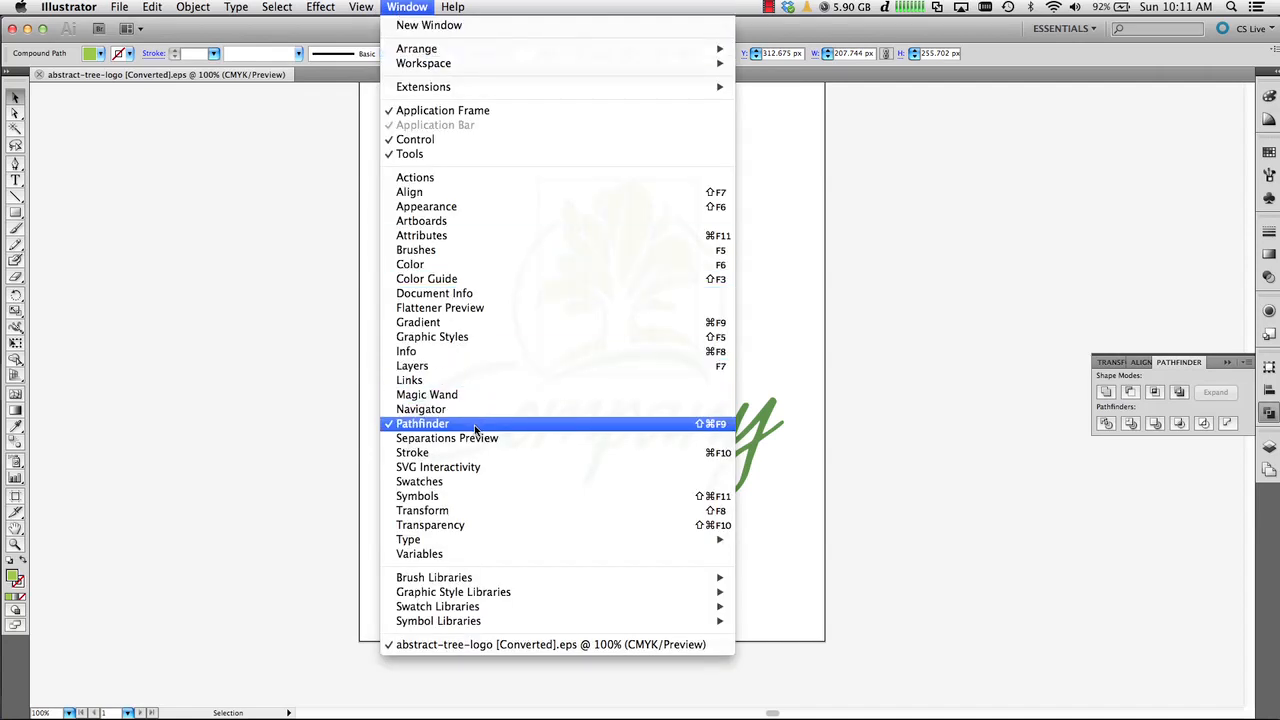
{"action": "left_click", "coordinate": [1172, 370]}
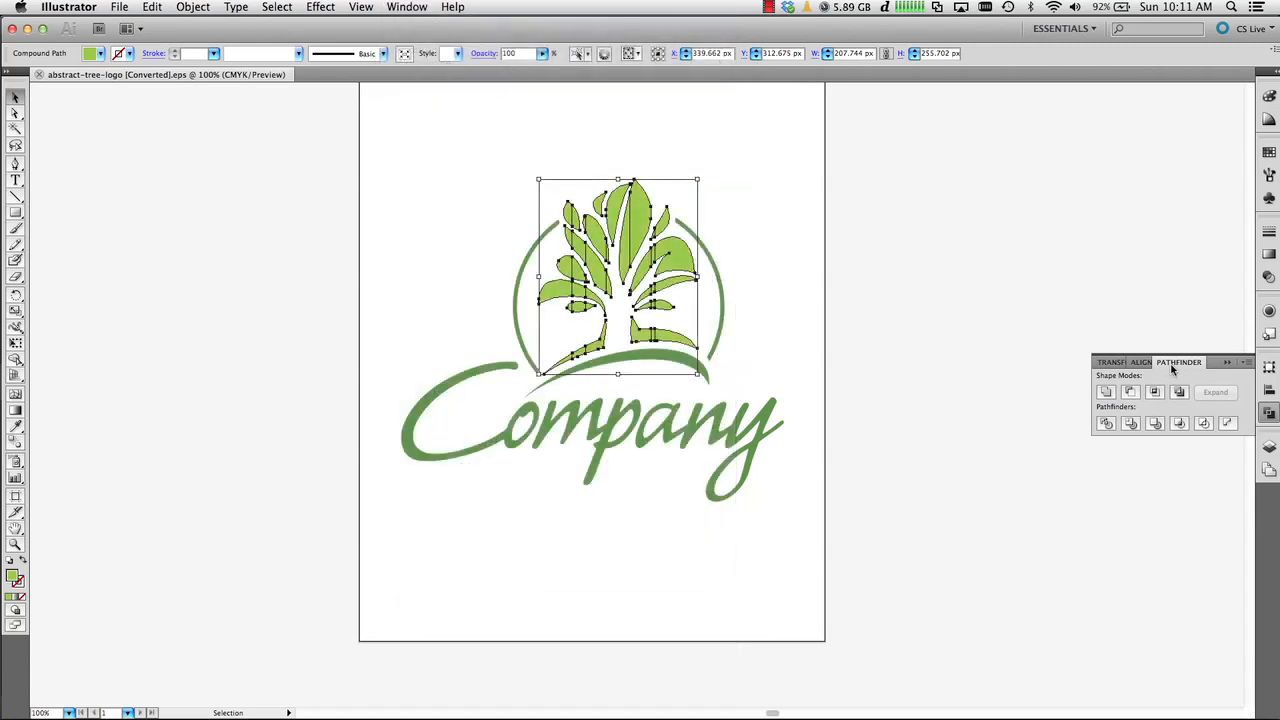
{"action": "left_click", "coordinate": [1105, 393]}
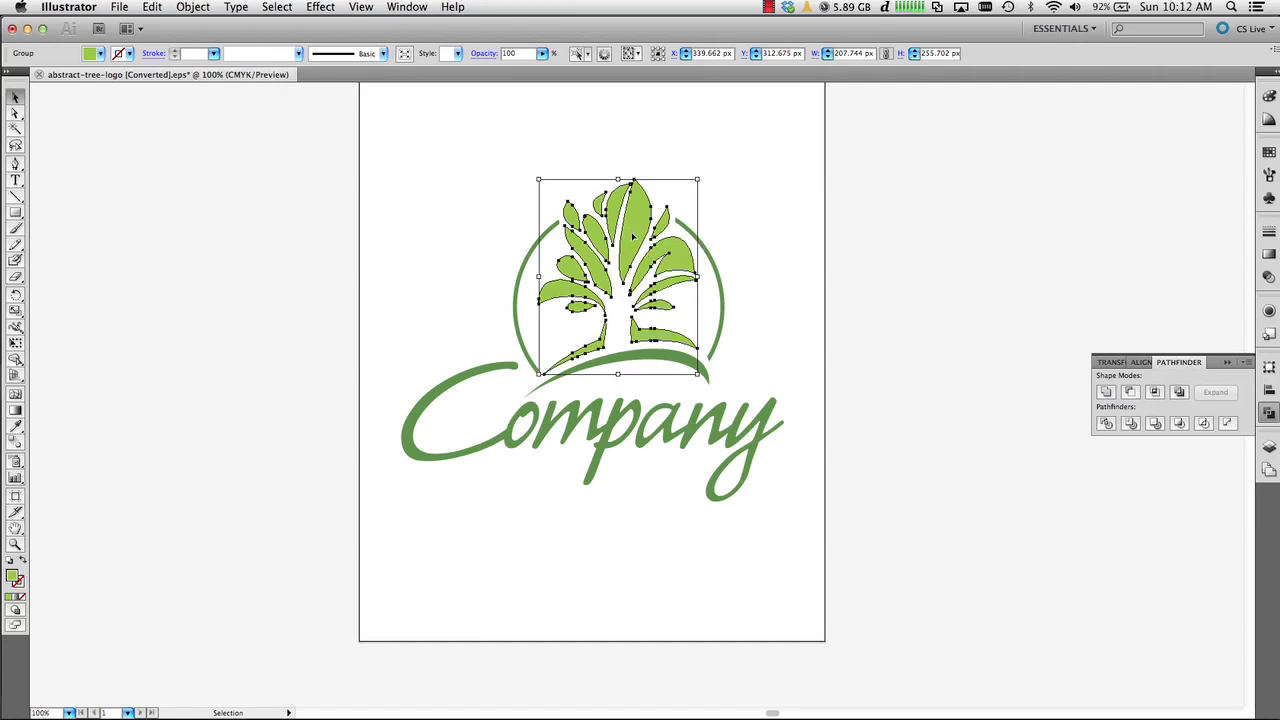
Unite the paths of the Company lettering with Pathfinder and deselect the artwork
{"action": "left_click", "coordinate": [565, 419]}
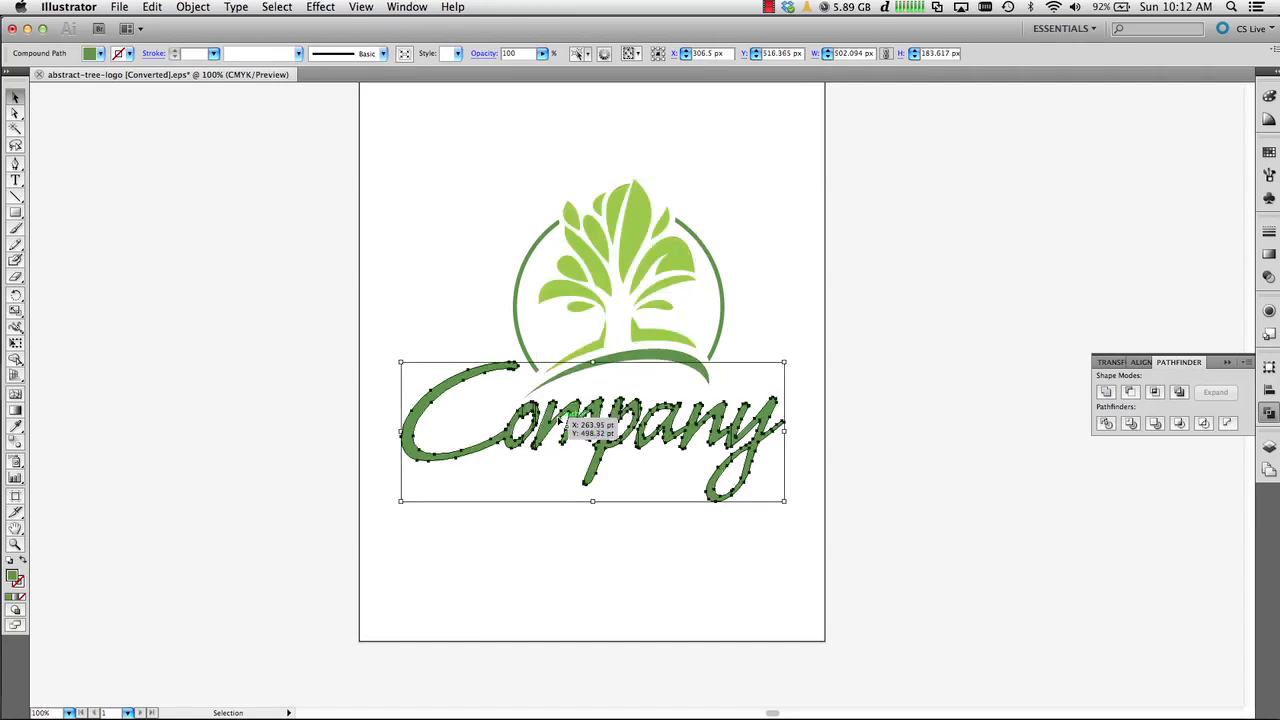
{"action": "left_click", "coordinate": [1105, 392]}
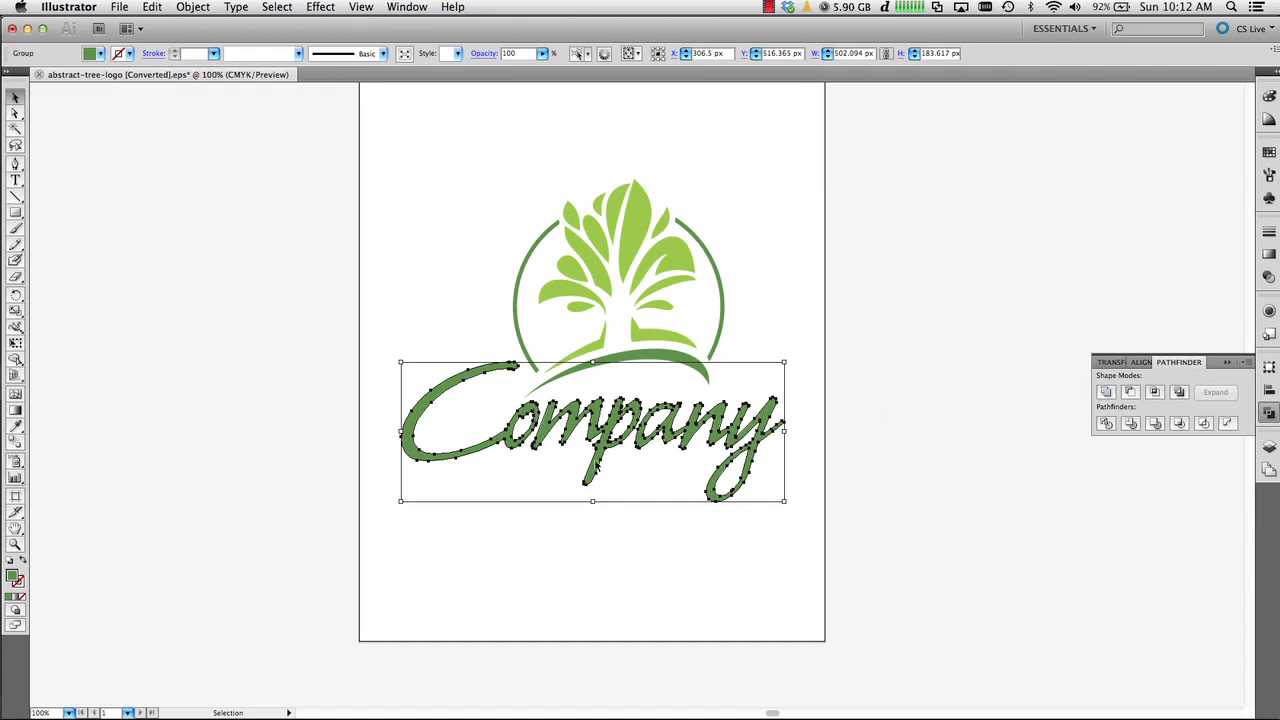
{"action": "left_click", "coordinate": [537, 518]}
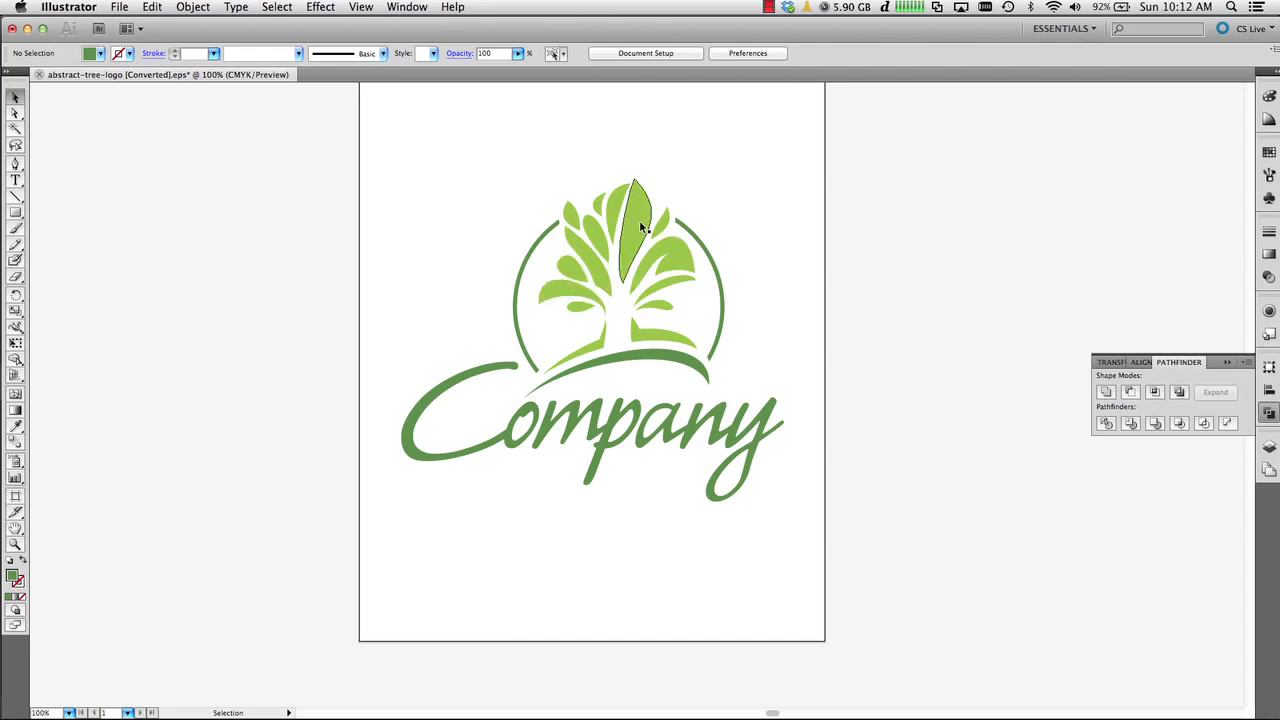
Start saving the logo as a new file in Illustrator EPS (eps) format
{"action": "left_click", "coordinate": [119, 8]}
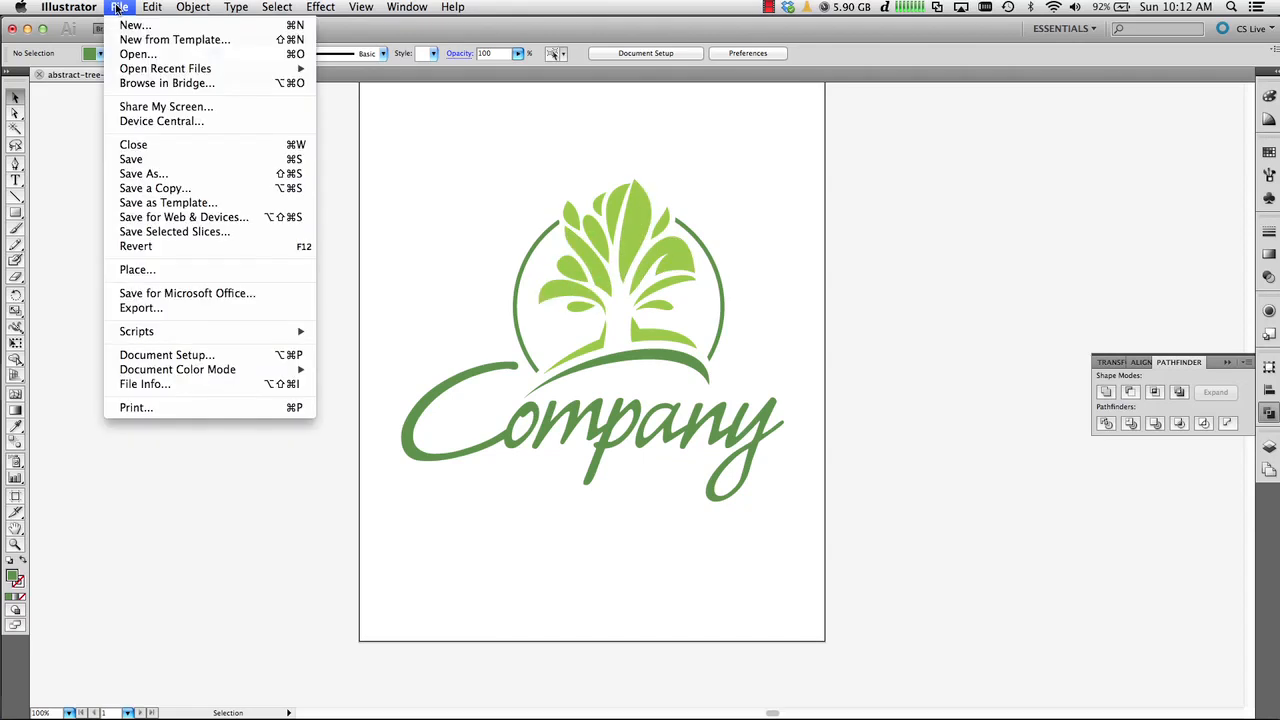
{"action": "left_click", "coordinate": [148, 175]}
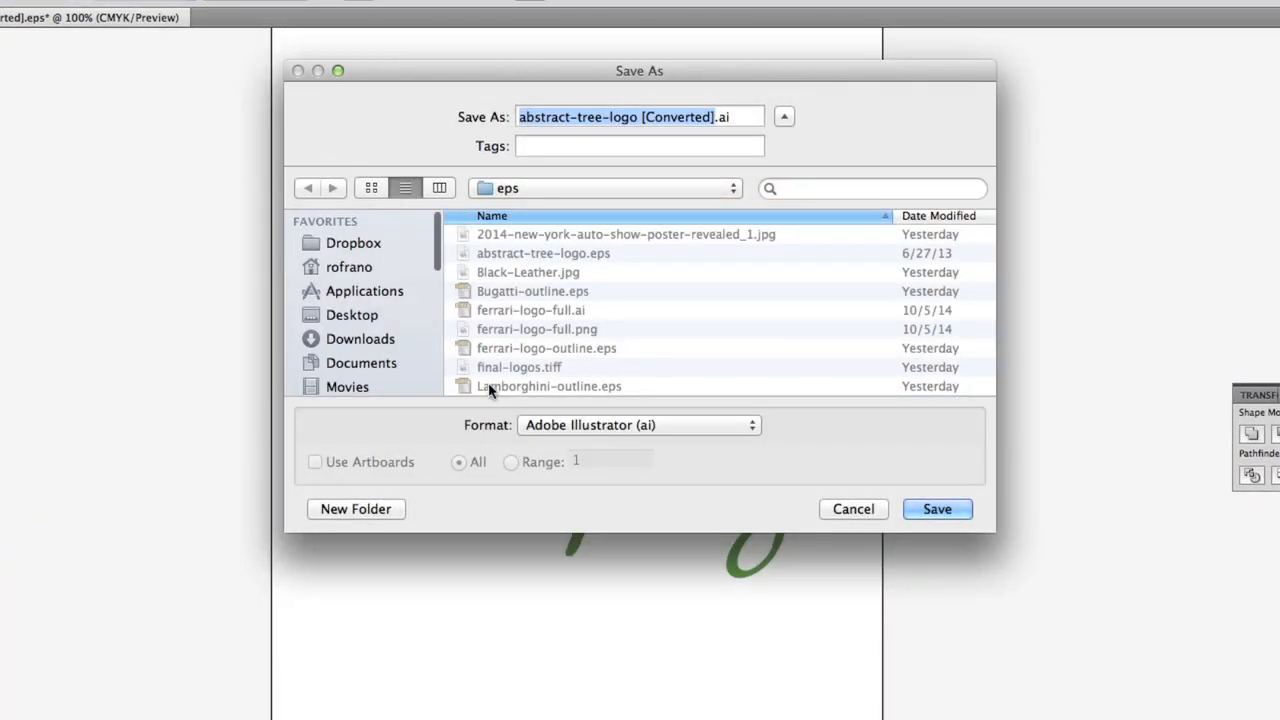
{"action": "left_click", "coordinate": [614, 425]}
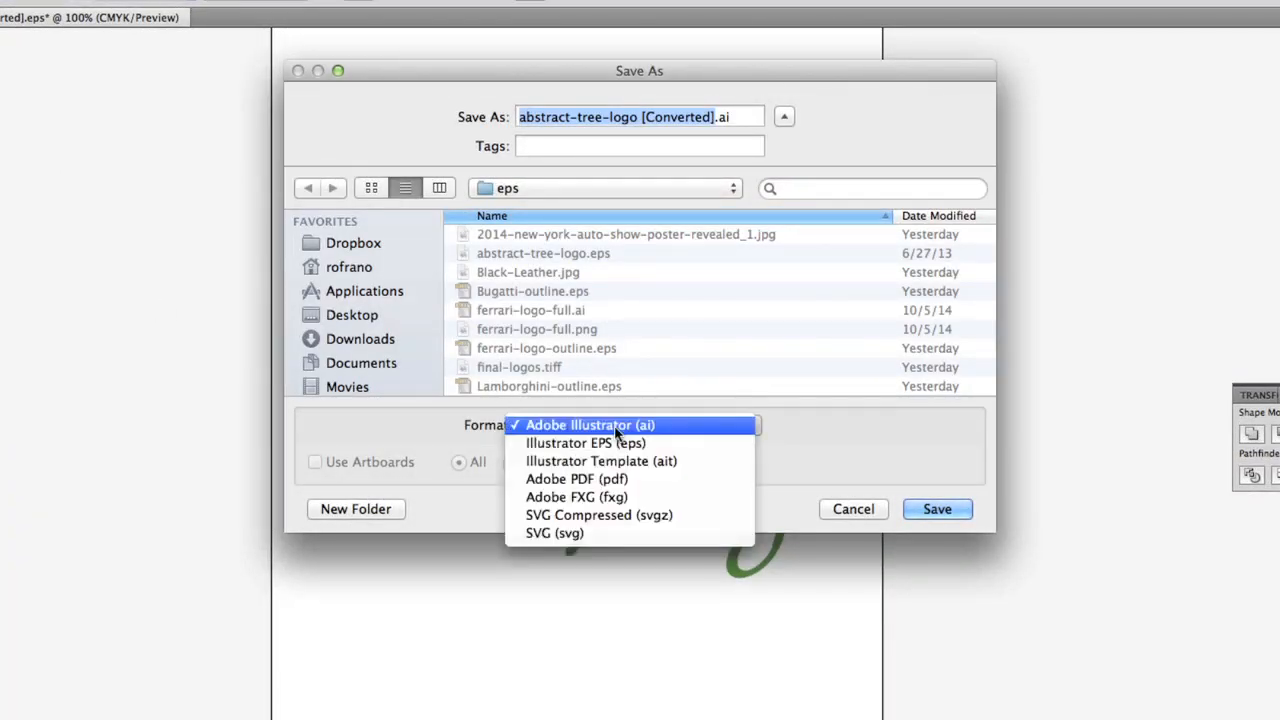
{"action": "left_click", "coordinate": [616, 443]}
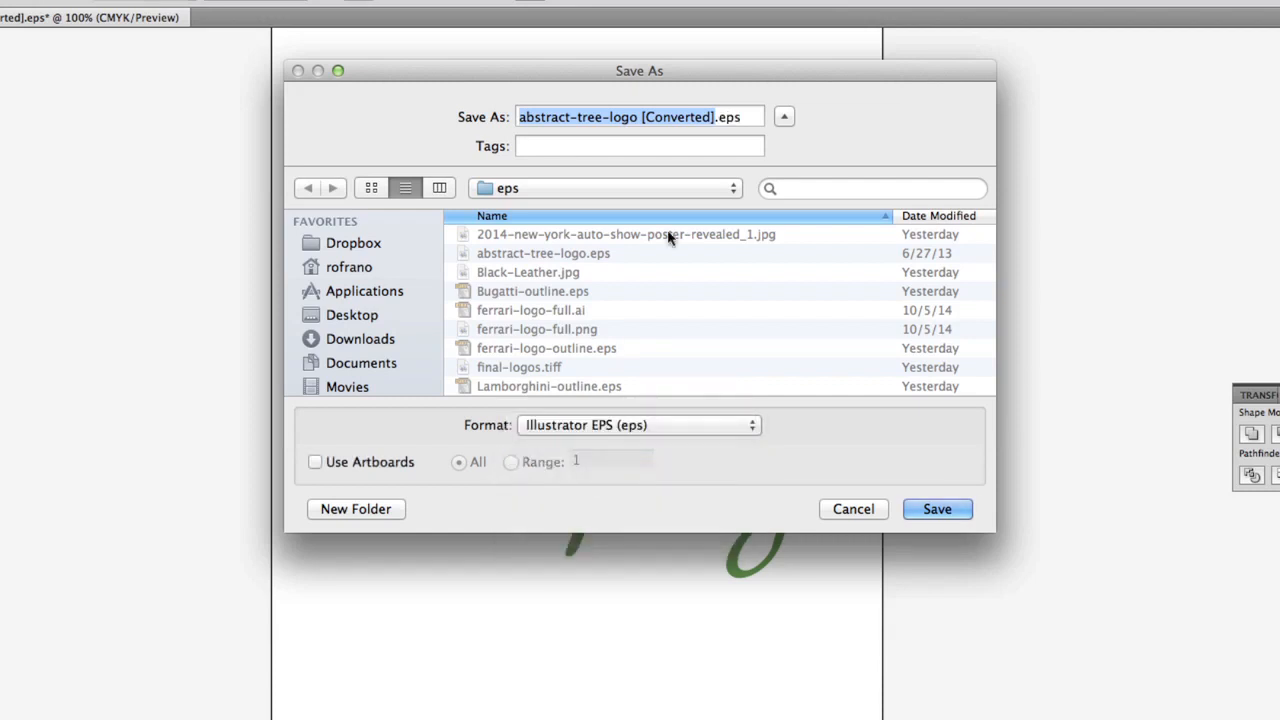
Name the new EPS file abstract-tree-logo [Fixed].eps
{"action": "left_click", "coordinate": [713, 117]}
{"action": "key", "text": "BackSpace"}
{"action": "key", "text": "BackSpace"}
{"action": "key", "text": "BackSpace"}
{"action": "key", "text": "BackSpace"}
{"action": "key", "text": "BackSpace"}
{"action": "key", "text": "BackSpace"}
{"action": "key", "text": "BackSpace"}
{"action": "key", "text": "BackSpace"}
{"action": "key", "text": "BackSpace"}
{"action": "key", "text": "BackSpace"}
{"action": "type", "text": "Fixed]"}
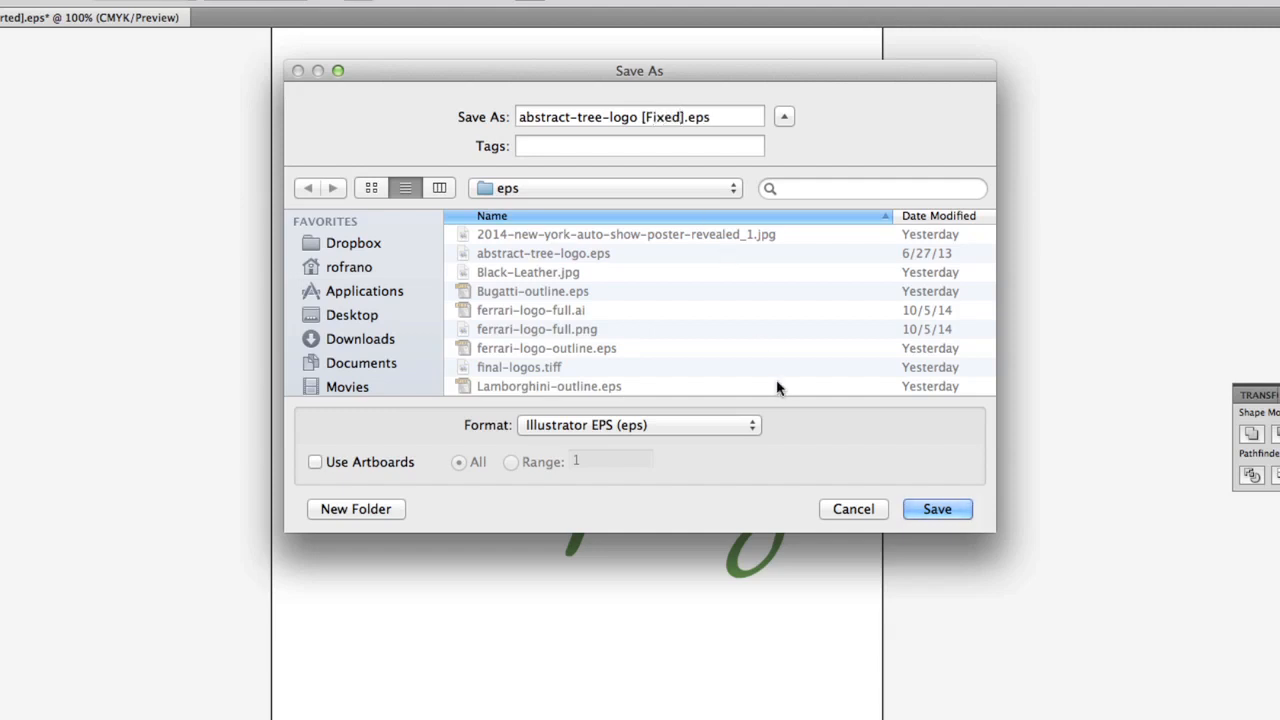
Save the fixed logo file in the Illustrator 8 EPS version, accepting the conversion to the older format
{"action": "left_click", "coordinate": [927, 509]}
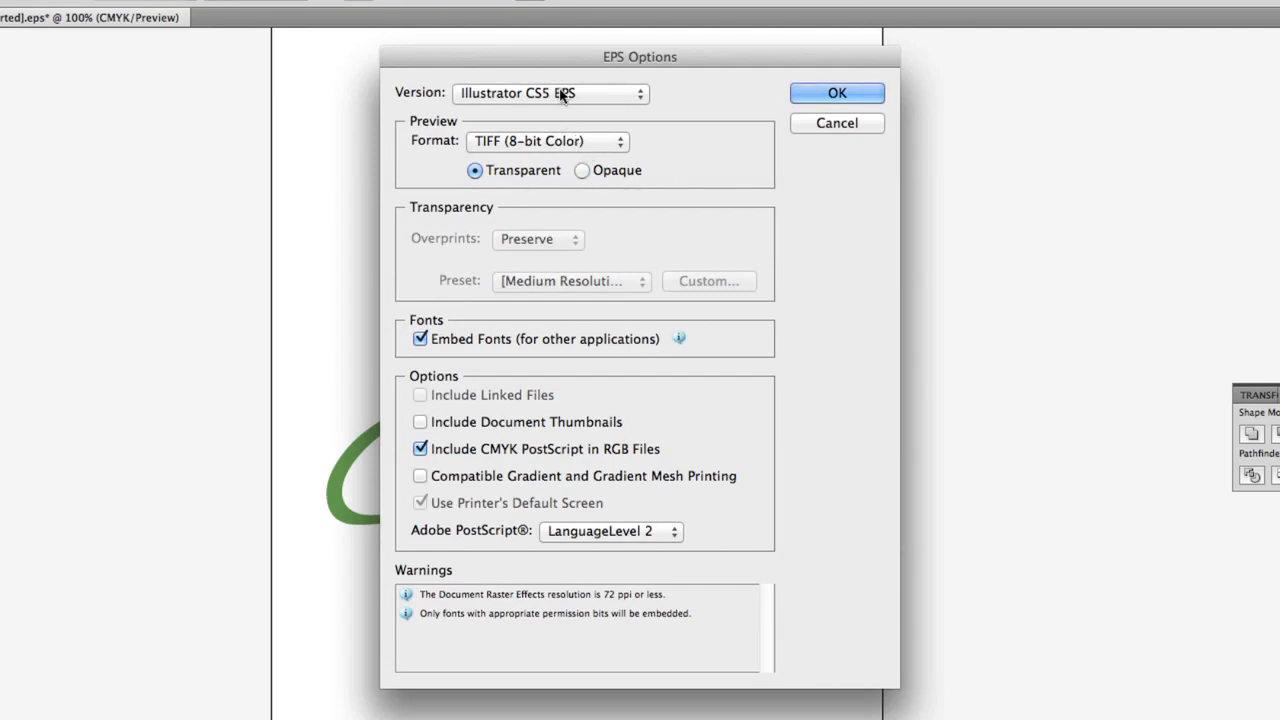
{"action": "left_click", "coordinate": [564, 93]}
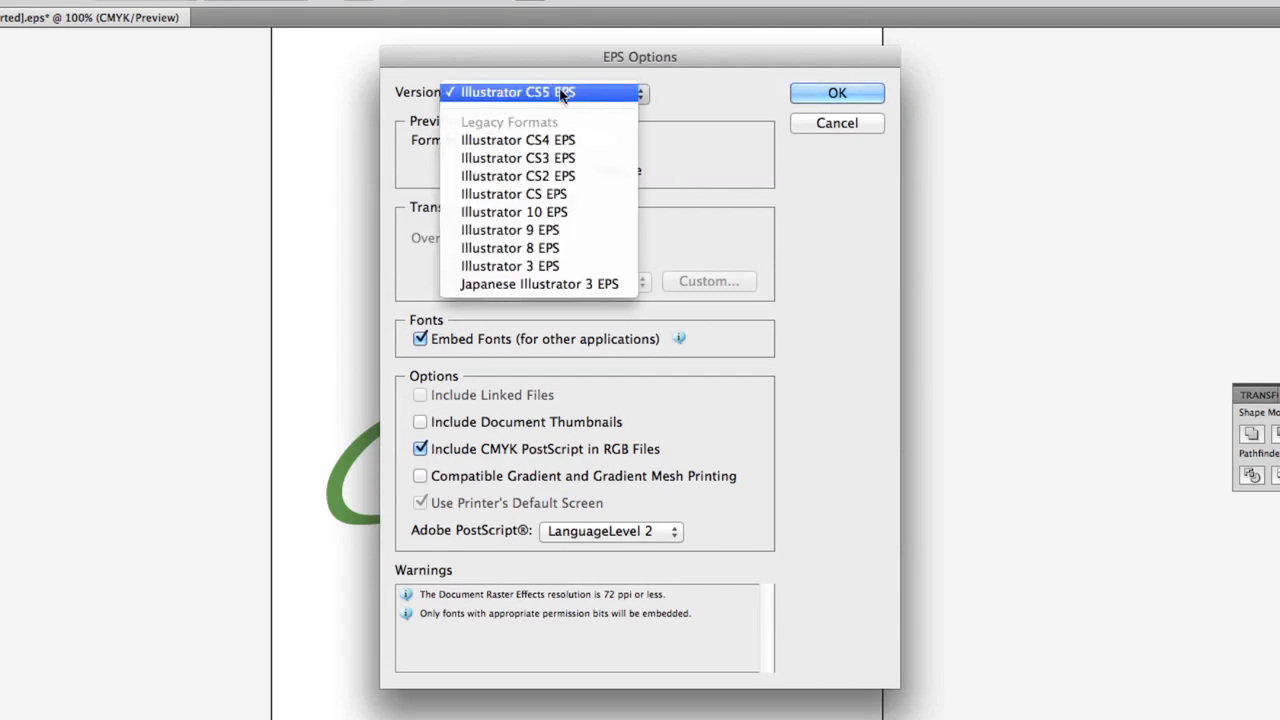
{"action": "left_click", "coordinate": [553, 249]}
{"action": "left_click", "coordinate": [808, 93]}
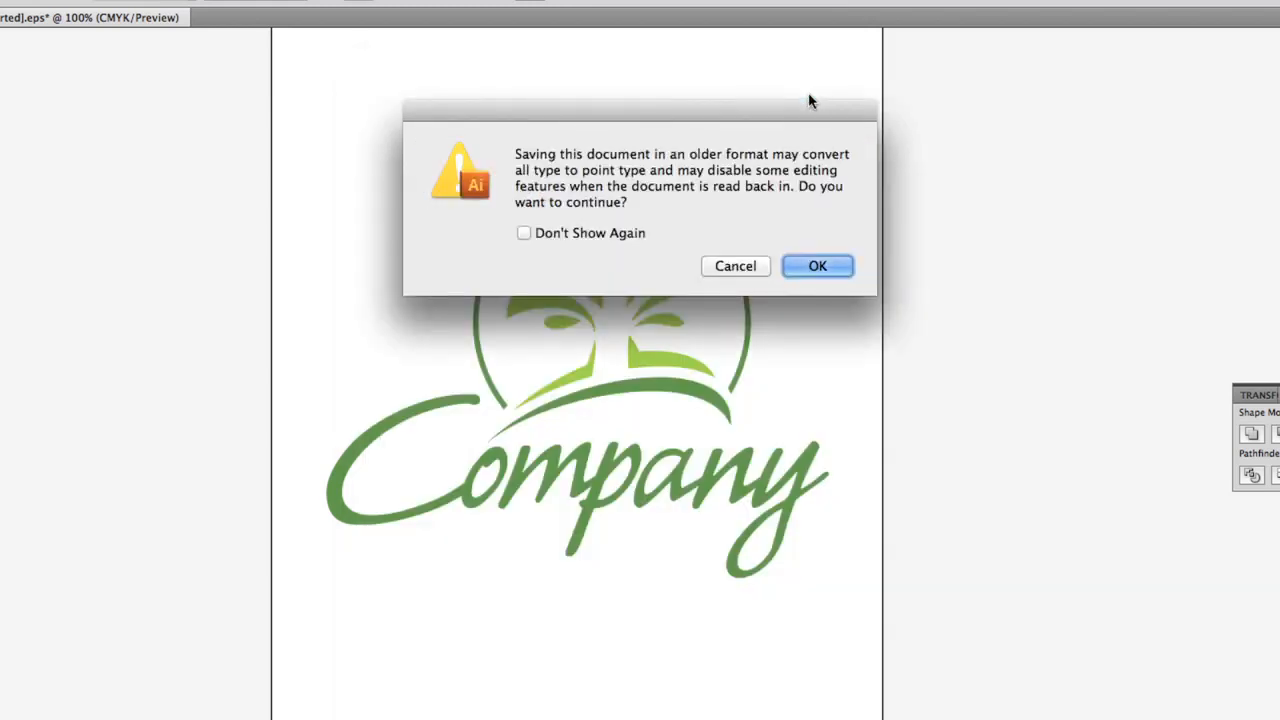
{"action": "left_click", "coordinate": [810, 265]}
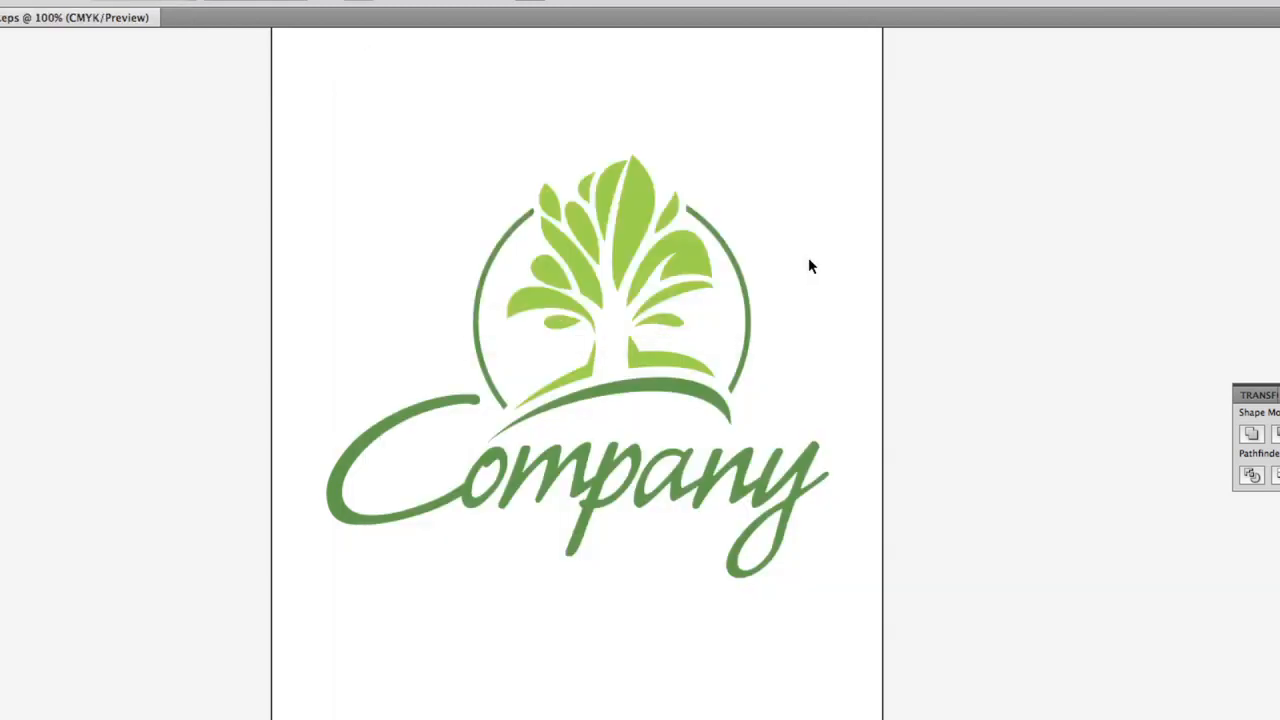
Switch to Final Cut Pro and load abstract-tree-logo [Fixed].eps as the external file of the BCC Extruded EPS effect
{"action": "key", "text": "super+Tab"}
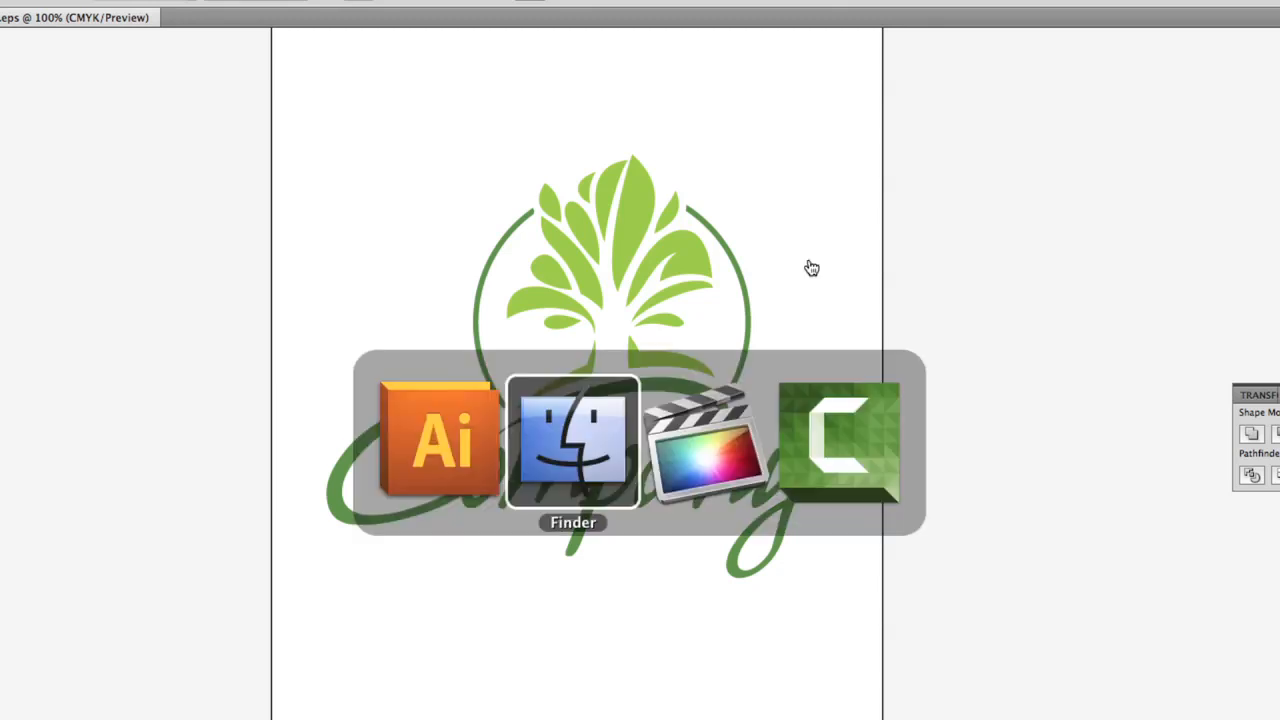
{"action": "key", "text": "super+Tab"}
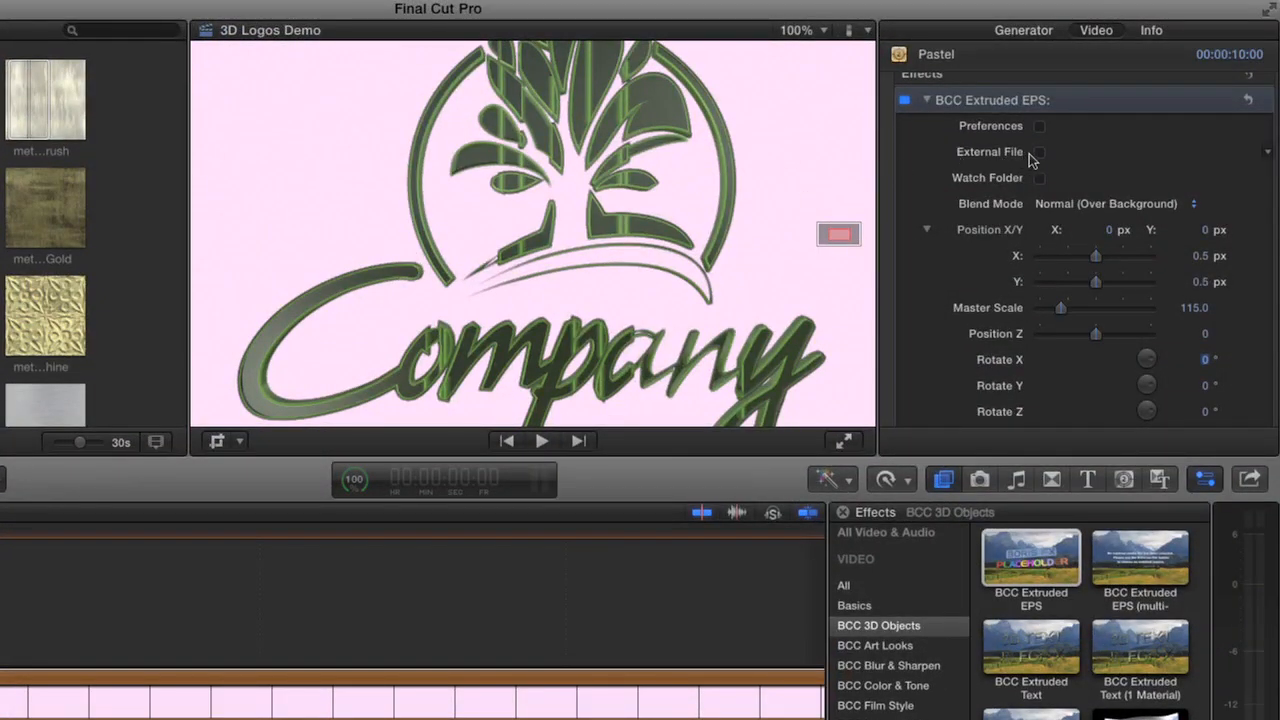
{"action": "left_click", "coordinate": [1040, 153]}
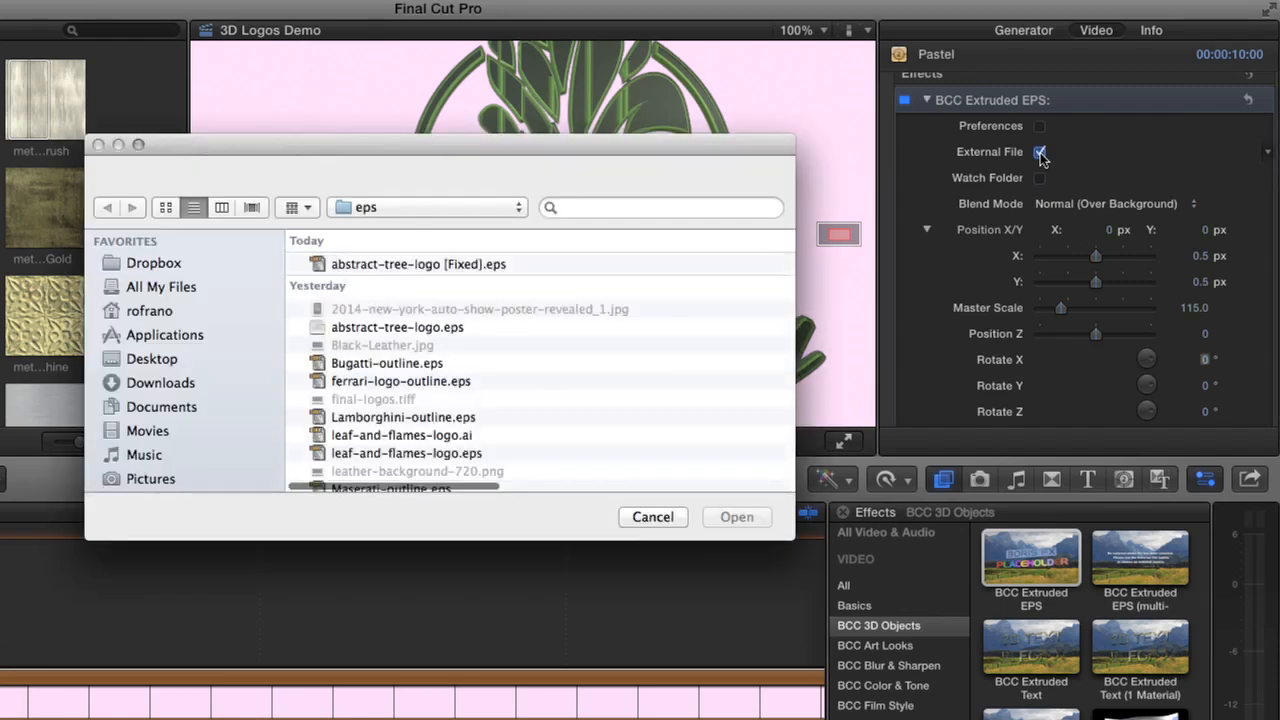
{"action": "left_click", "coordinate": [460, 265]}
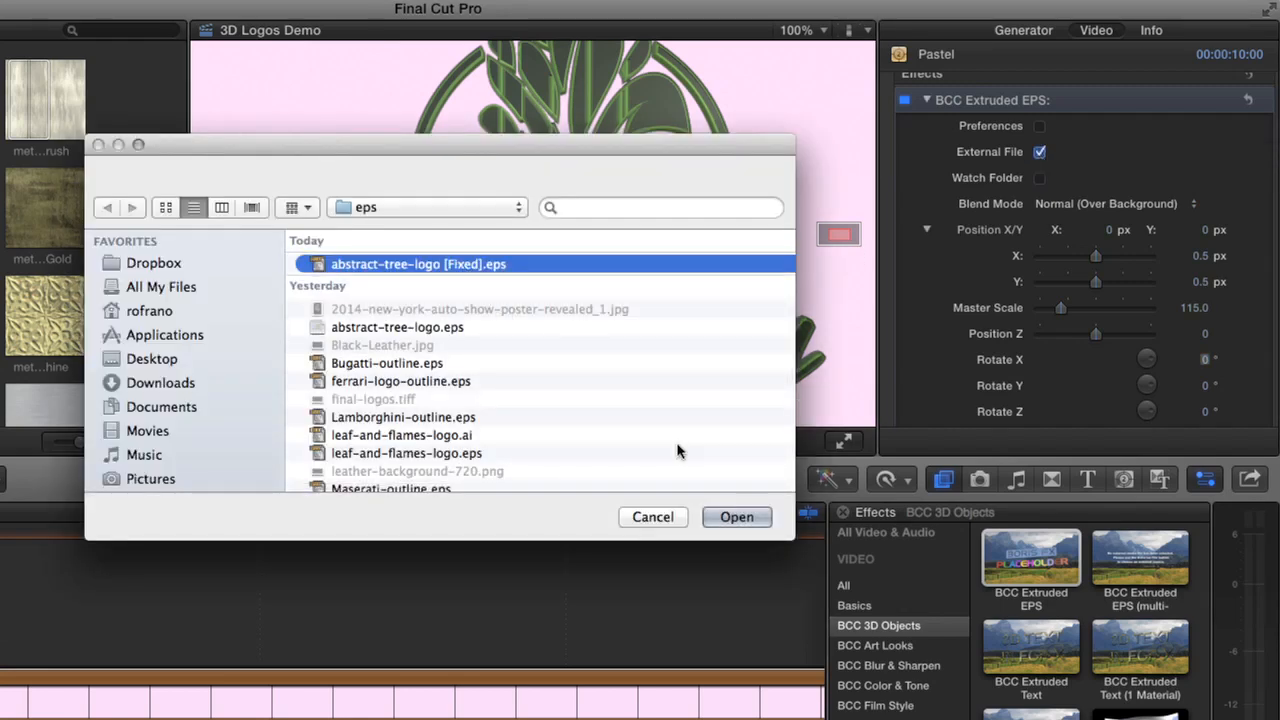
{"action": "left_click", "coordinate": [736, 517]}
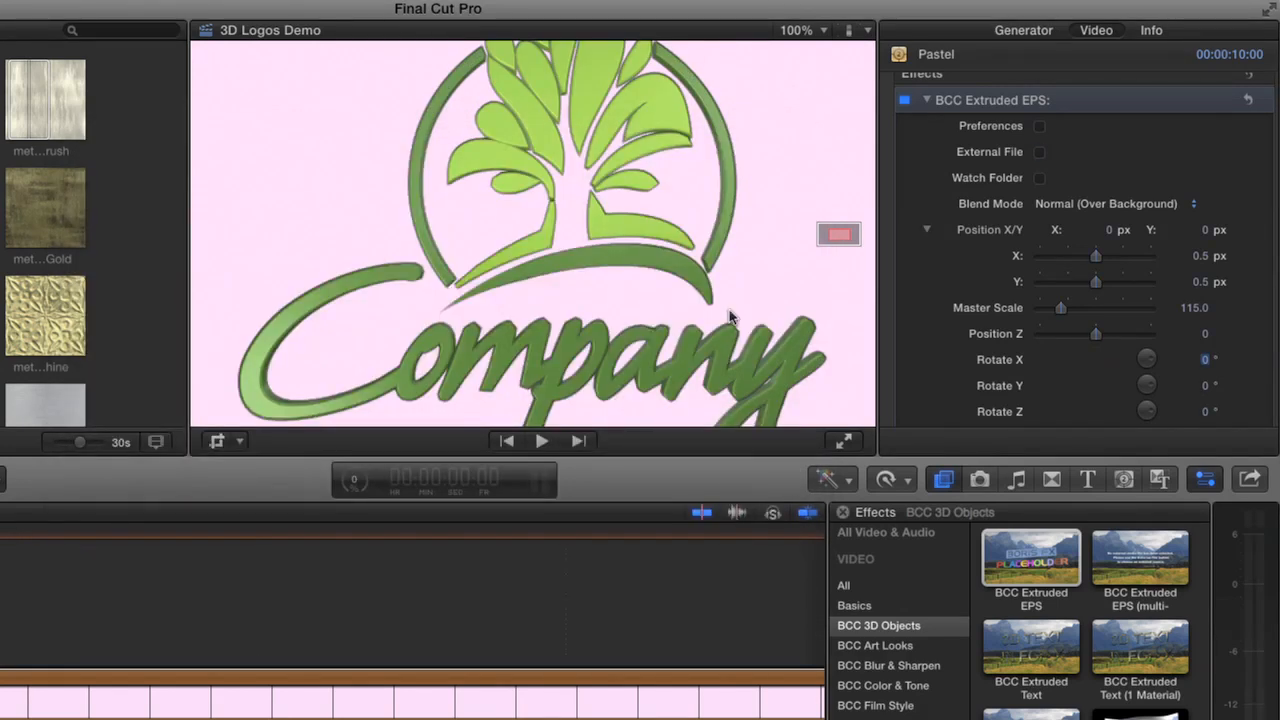
Fit the whole tree logo in the viewer and set its Rotate Y to 23°
{"action": "left_click", "coordinate": [821, 31]}
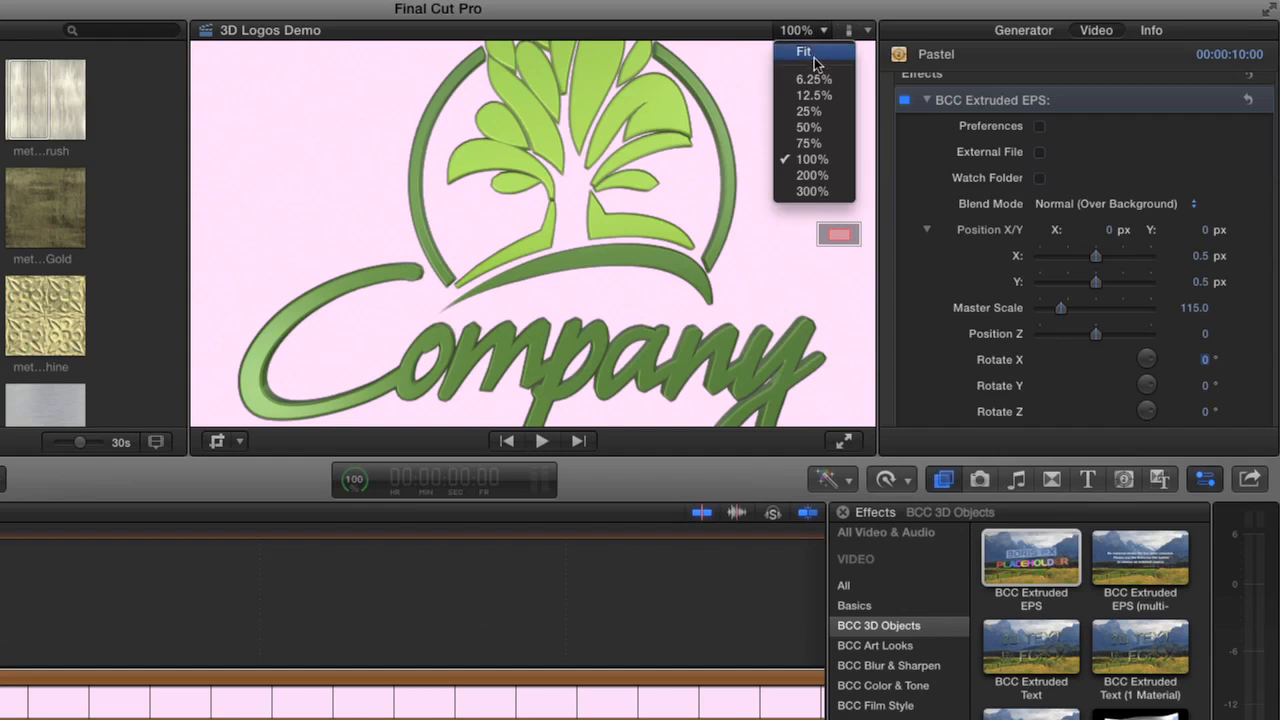
{"action": "left_click", "coordinate": [815, 51]}
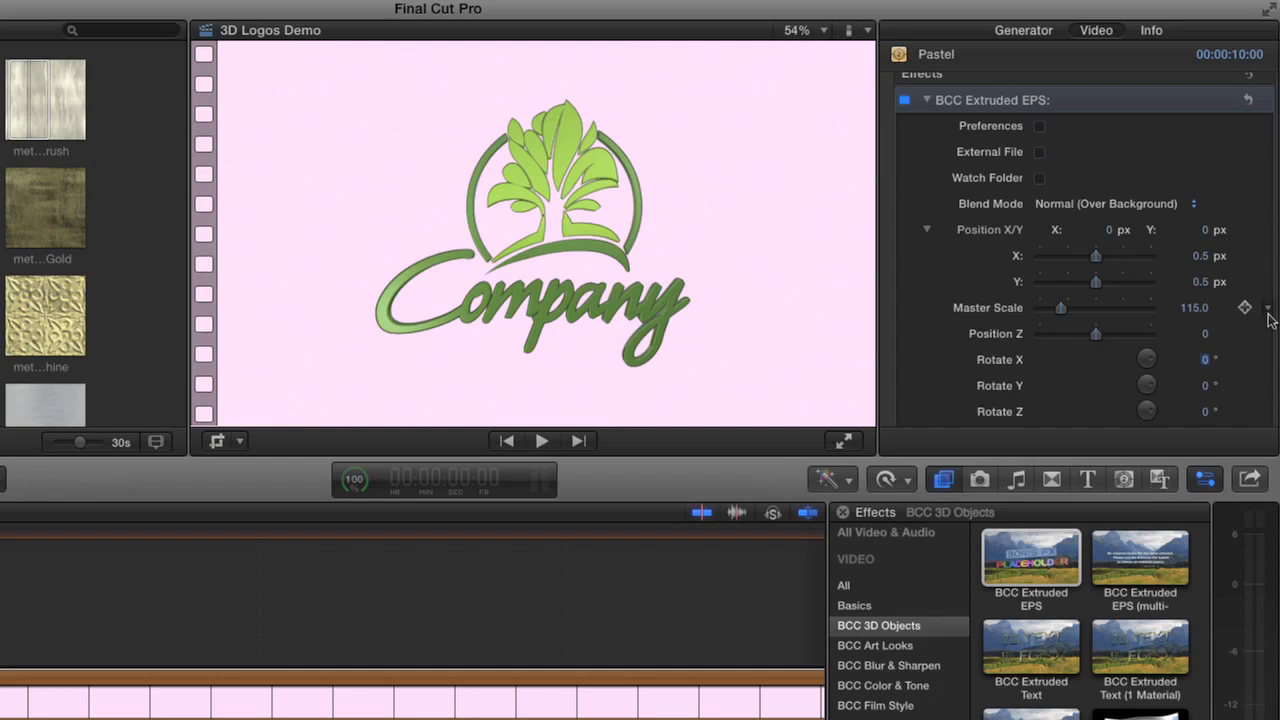
{"action": "scroll", "coordinate": [1243, 312], "scroll_direction": "down", "scroll_amount": 2}
{"action": "left_click", "coordinate": [1205, 311]}
{"action": "type", "text": "4"}
{"action": "key", "text": "Return"}
{"action": "type", "text": "23"}
{"action": "key", "text": "Return"}
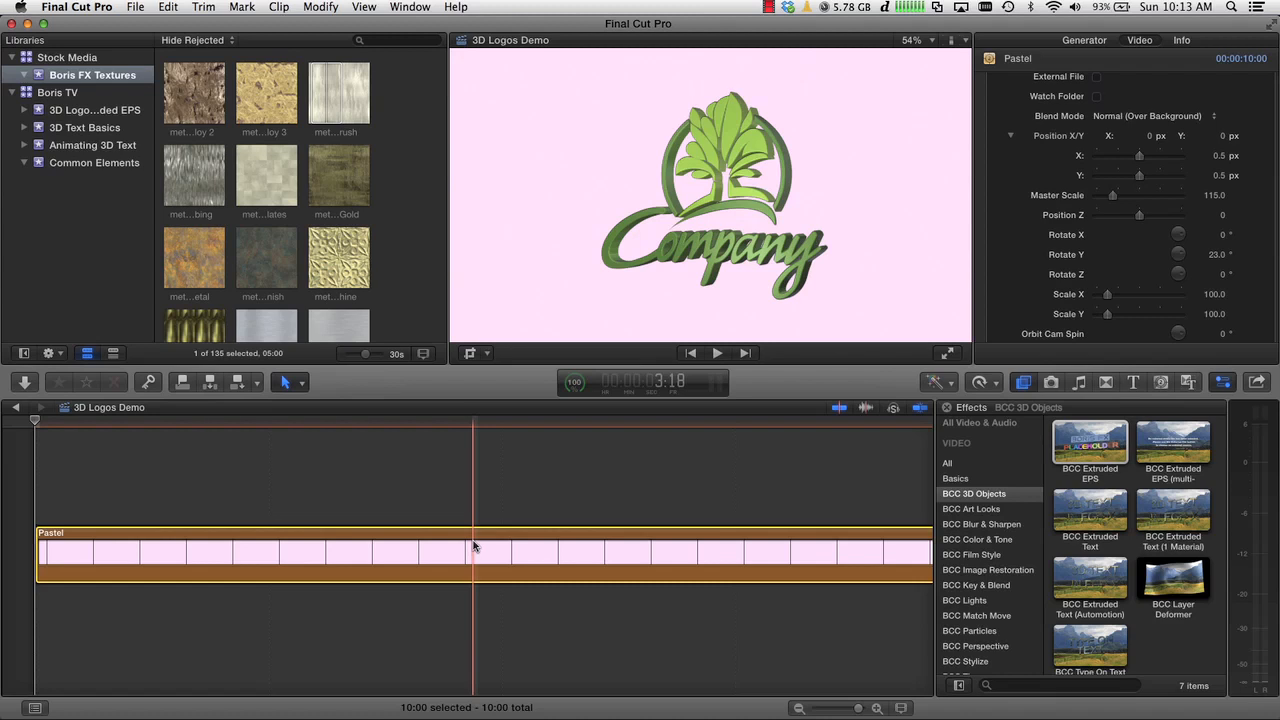
Replace the Pastel clip in the timeline with a Grey Scale solid generator
{"action": "key", "text": "Delete"}
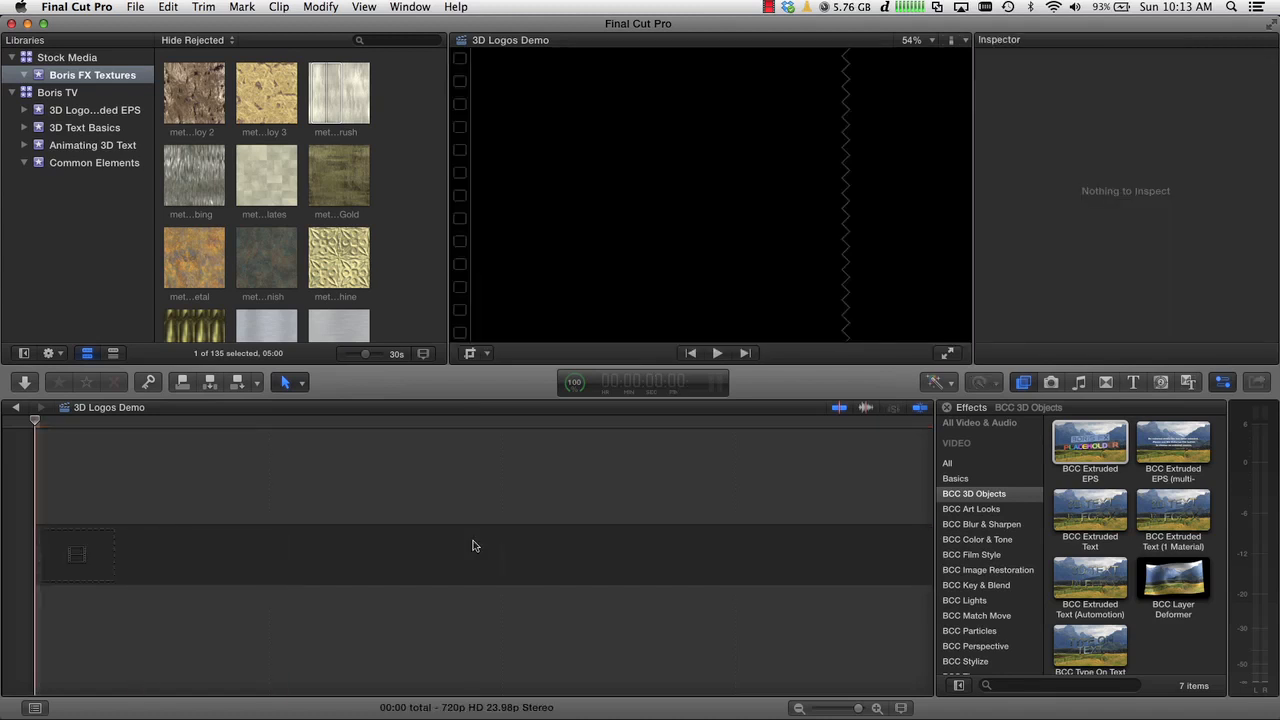
{"action": "left_click", "coordinate": [1163, 384]}
{"action": "left_click_drag", "start_coordinate": [1177, 455], "coordinate": [686, 556]}
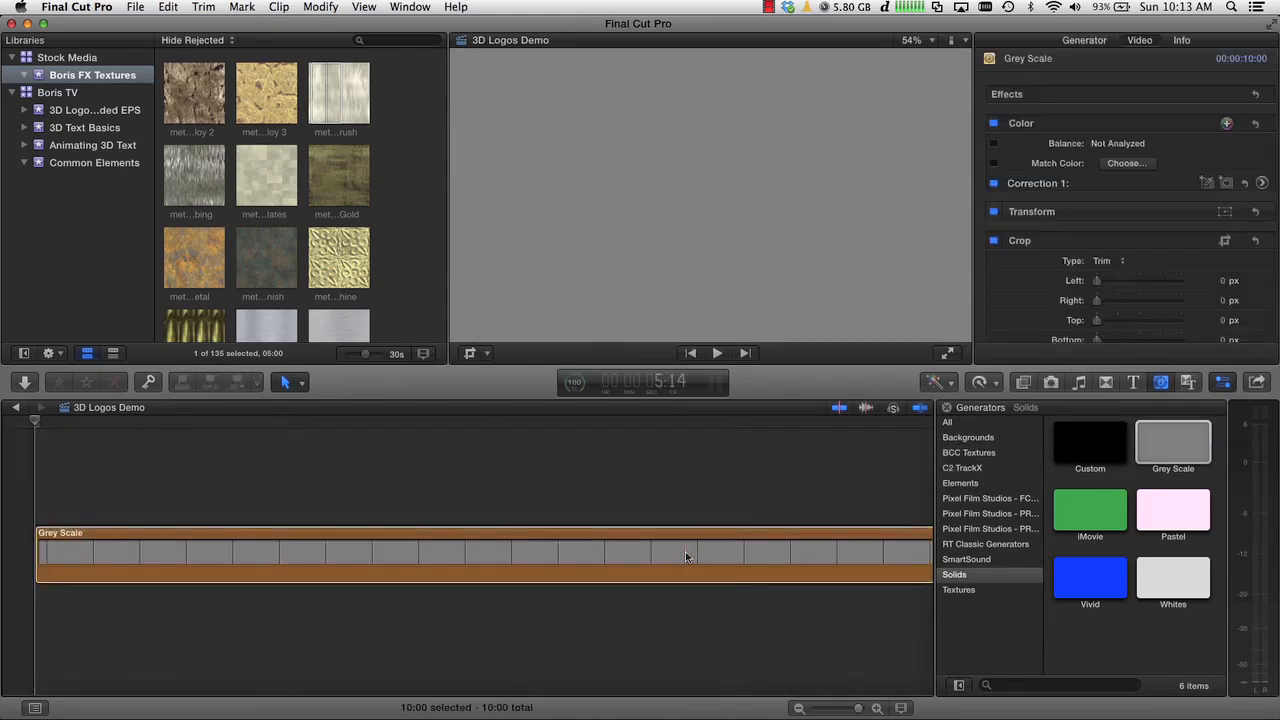
Apply the BCC Extruded EPS (multi-material) effect to the Grey Scale clip
{"action": "left_click", "coordinate": [1023, 384]}
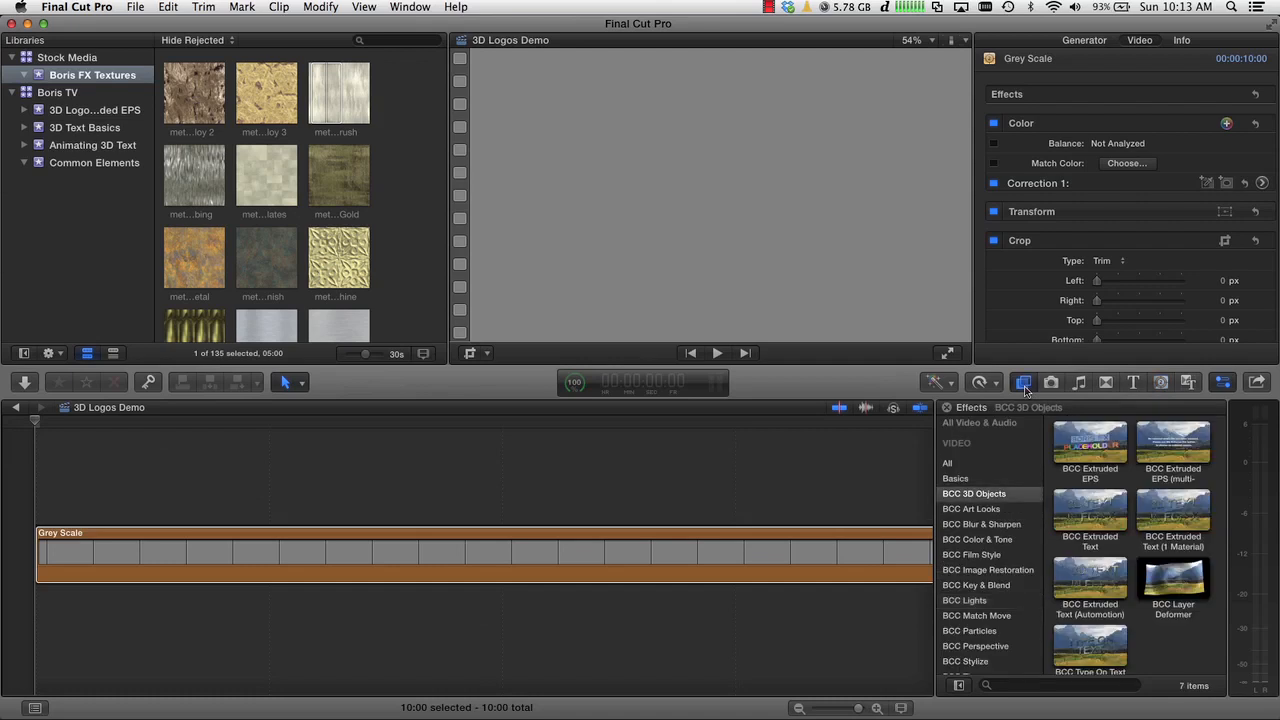
{"action": "left_click", "coordinate": [1181, 452]}
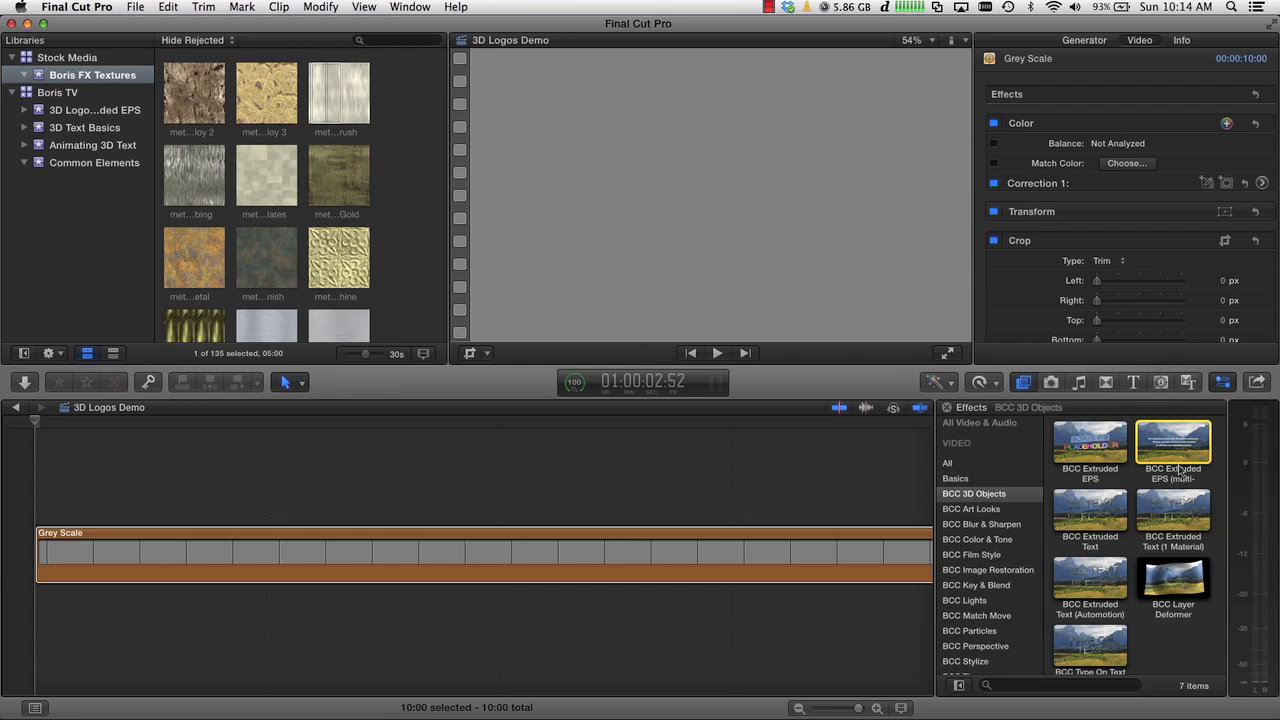
{"action": "left_click_drag", "start_coordinate": [1178, 447], "coordinate": [686, 562]}
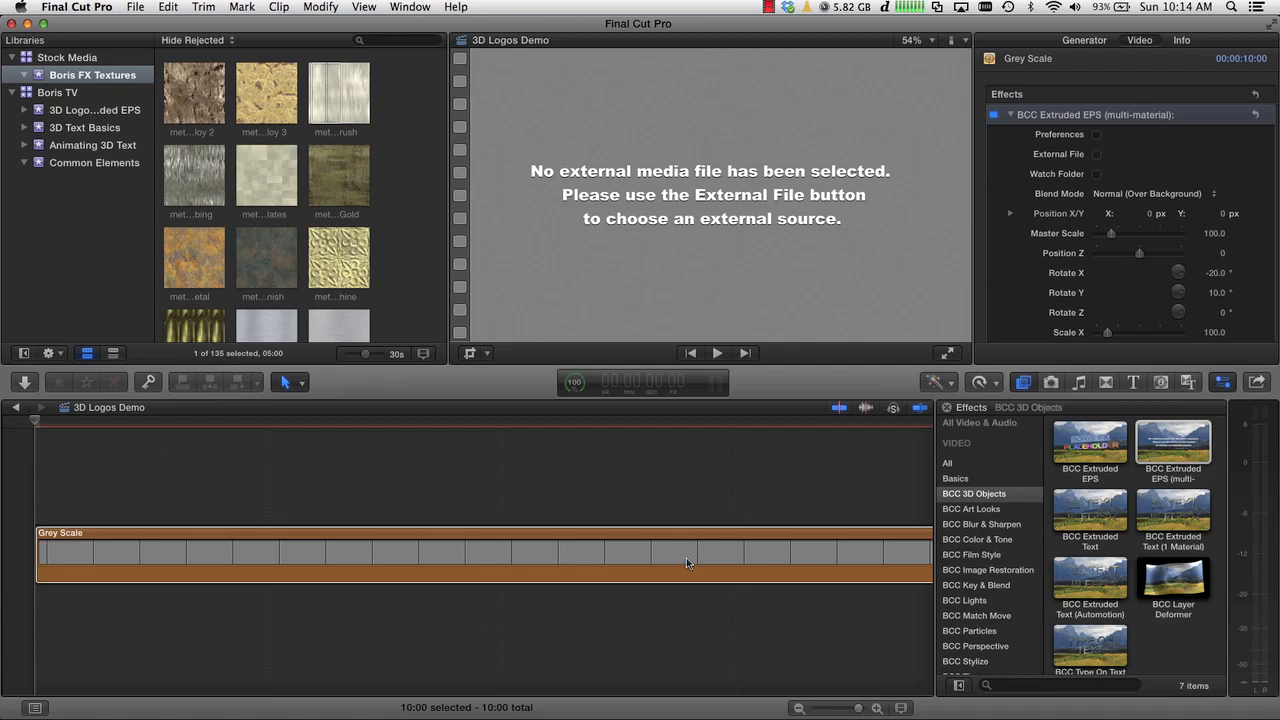
Load ferrari-logo-full.ai as the external file of the multi-material effect on the Grey Scale clip
{"action": "left_click", "coordinate": [686, 557]}
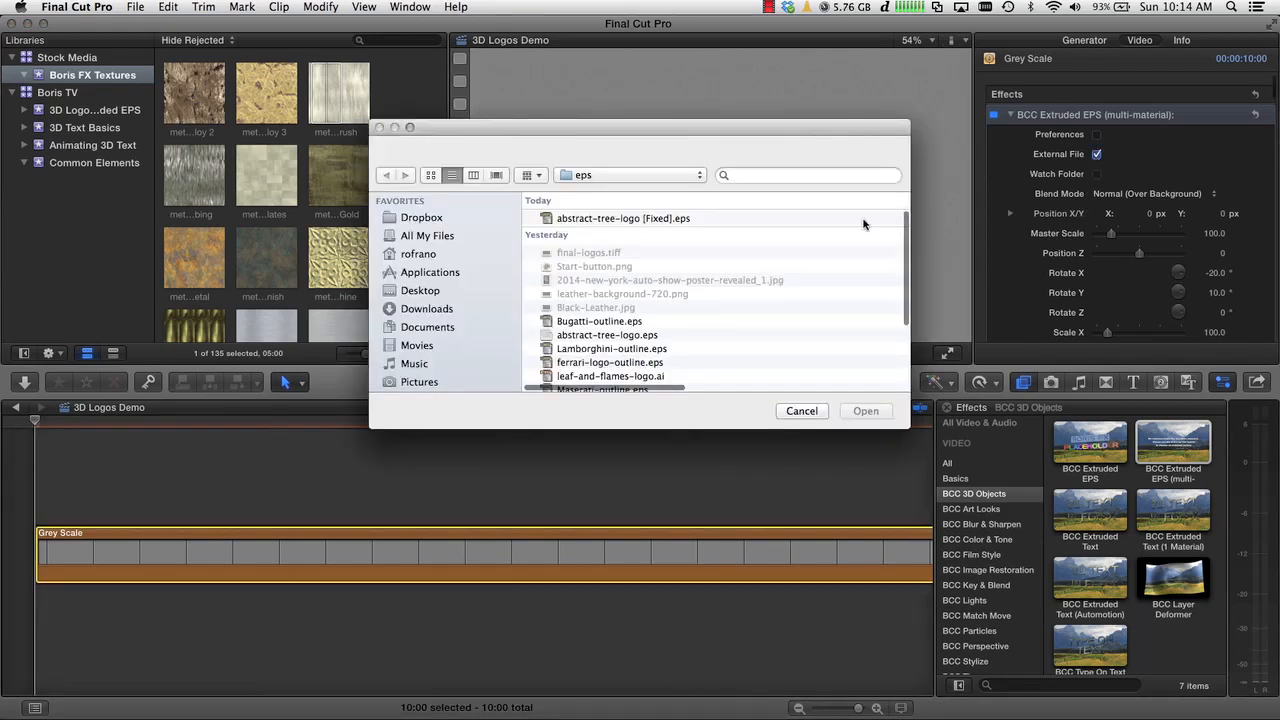
{"action": "scroll", "coordinate": [725, 297], "scroll_direction": "down", "scroll_amount": 5}
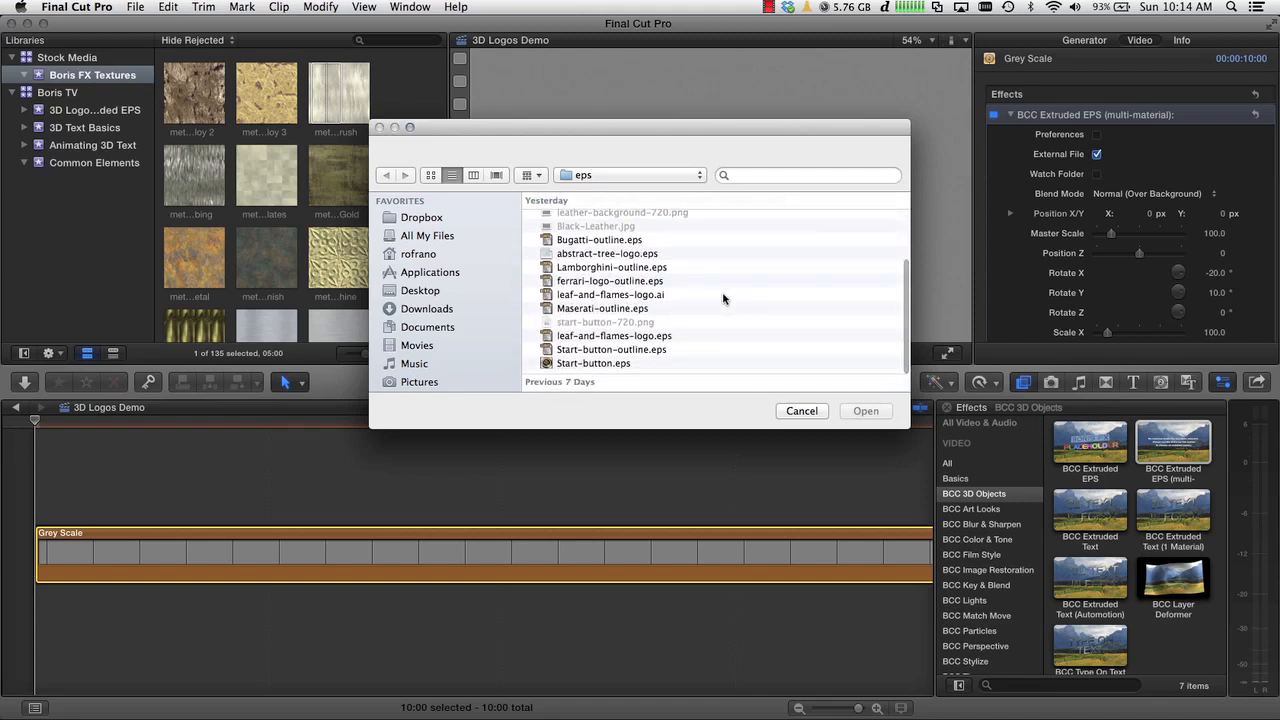
{"action": "scroll", "coordinate": [697, 295], "scroll_direction": "down", "scroll_amount": 2}
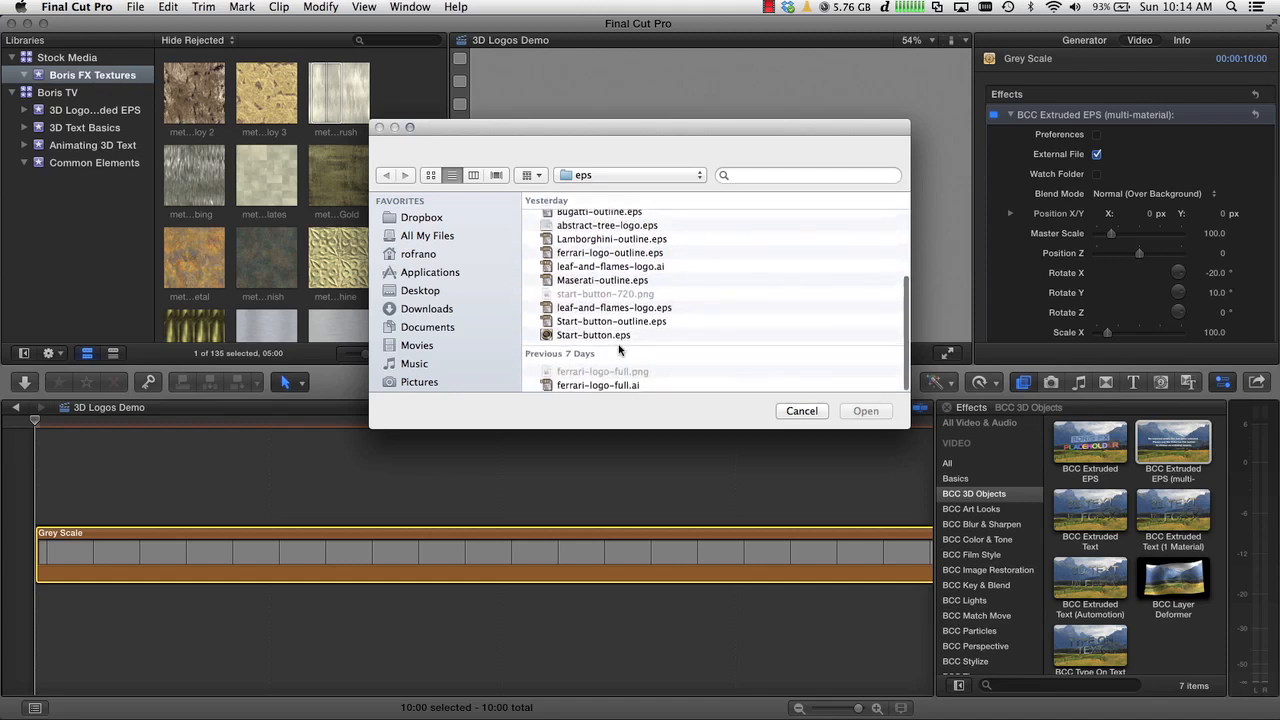
{"action": "left_click", "coordinate": [595, 385]}
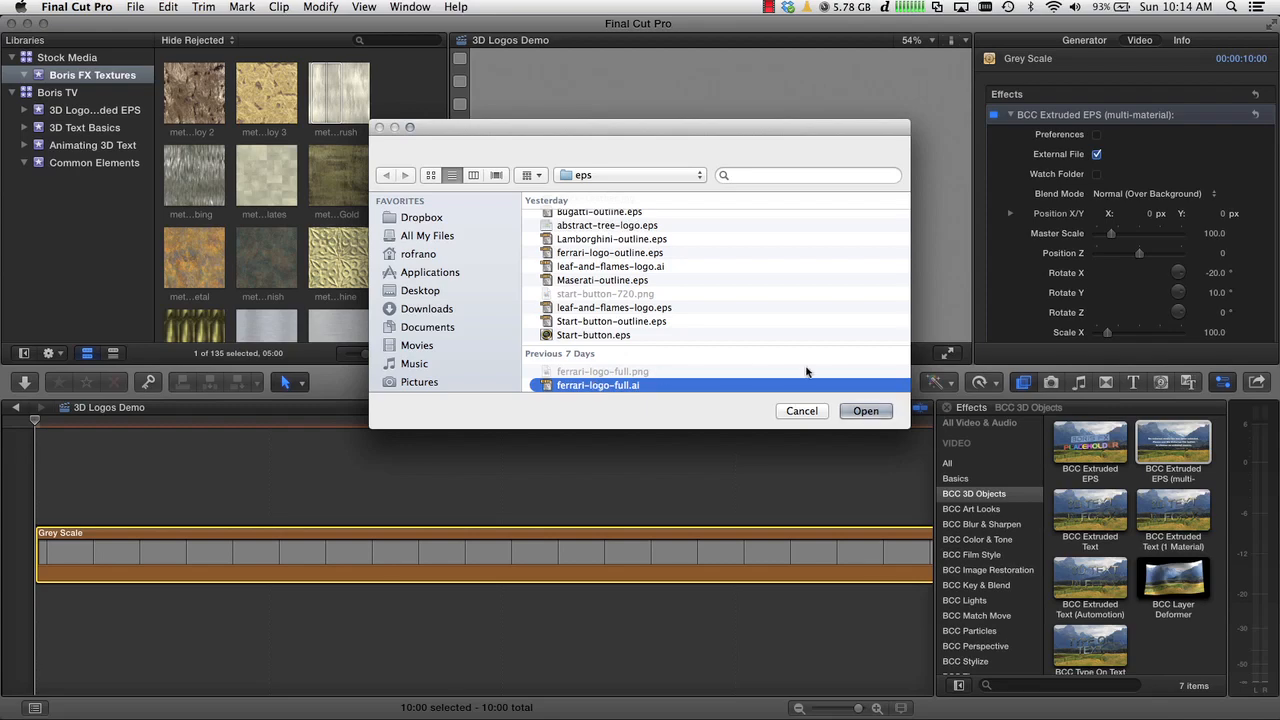
{"action": "left_click", "coordinate": [865, 412]}
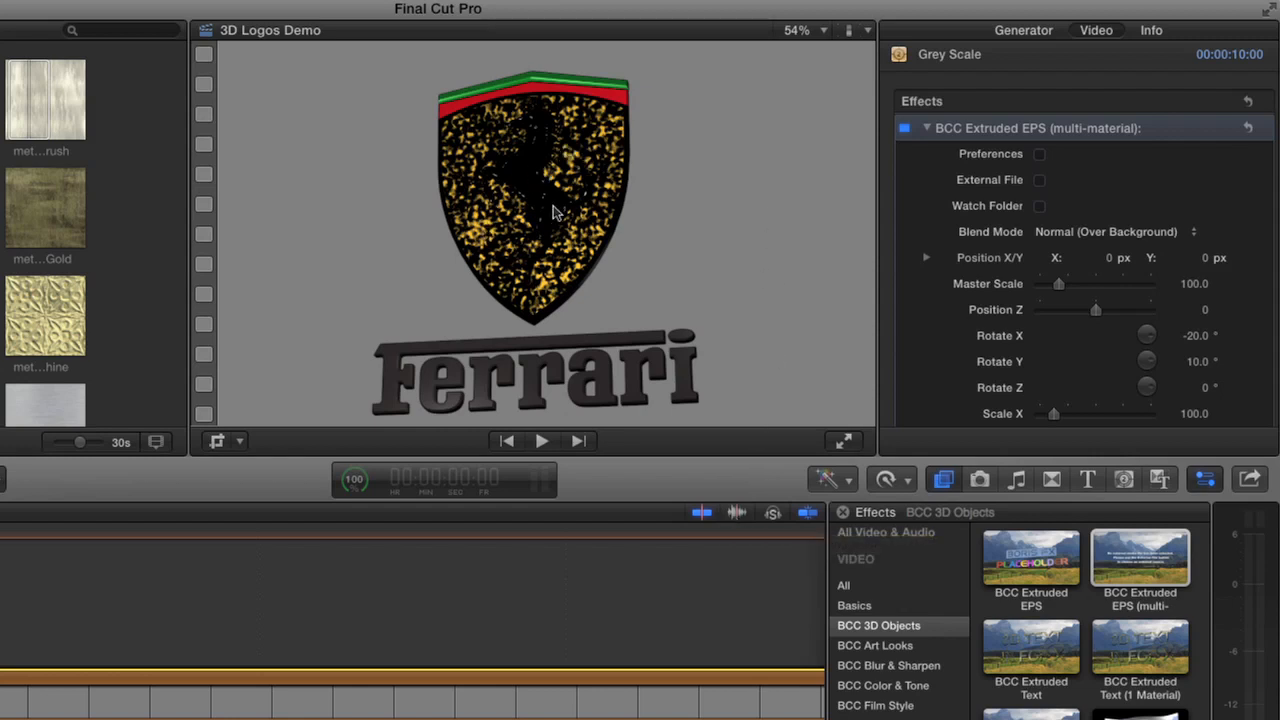
Inspect the faces of the extruded Ferrari shield at 100% zoom and return the viewer to Fit
{"action": "left_click", "coordinate": [825, 31]}
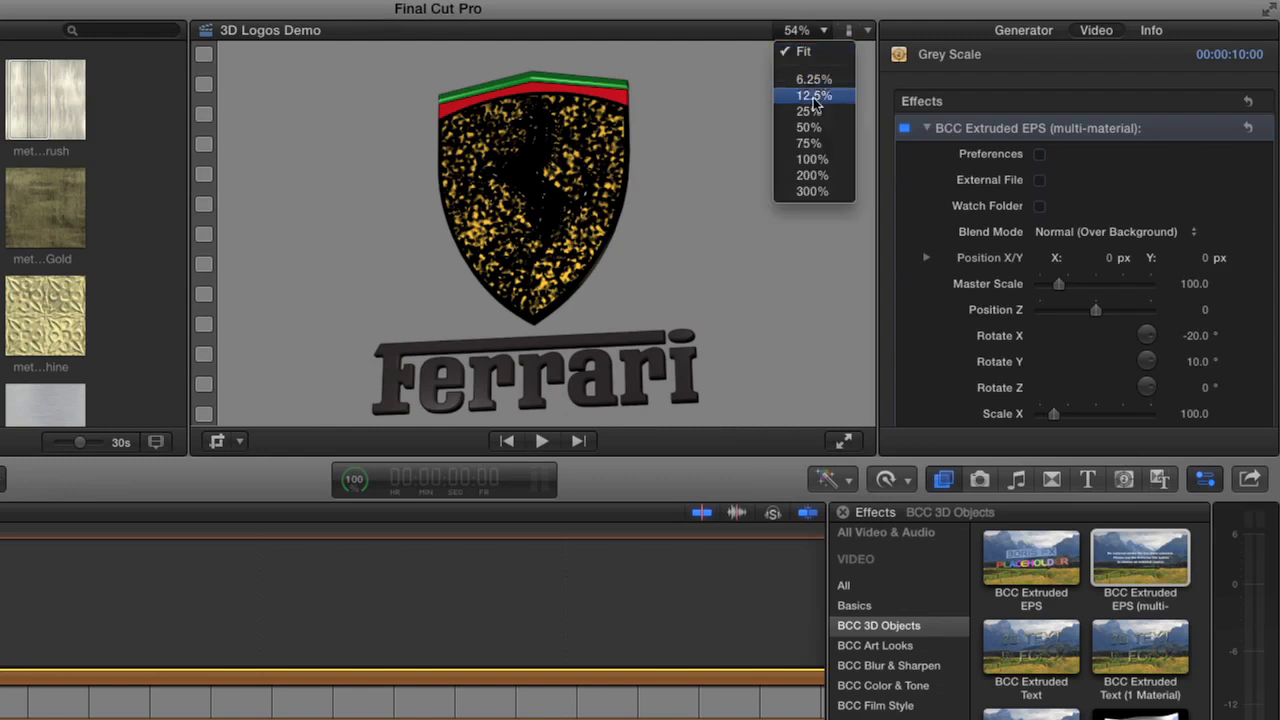
{"action": "left_click", "coordinate": [813, 159]}
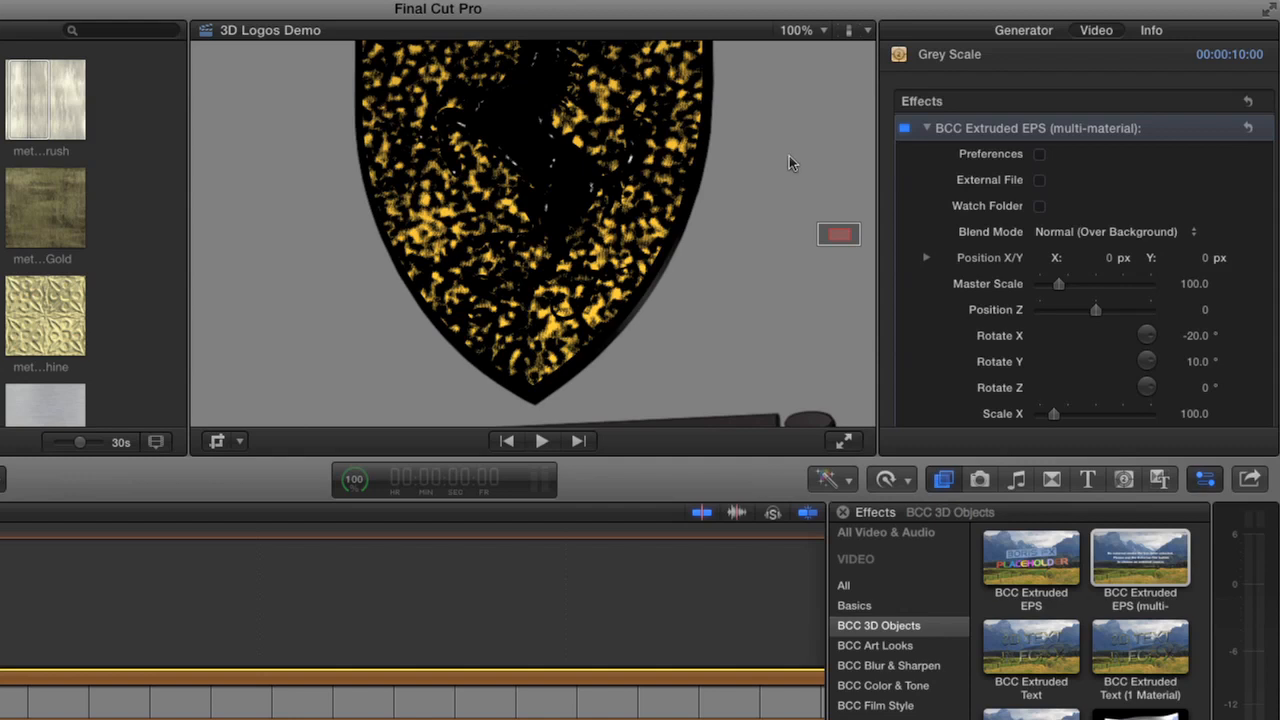
{"action": "left_click_drag", "start_coordinate": [838, 238], "coordinate": [839, 225]}
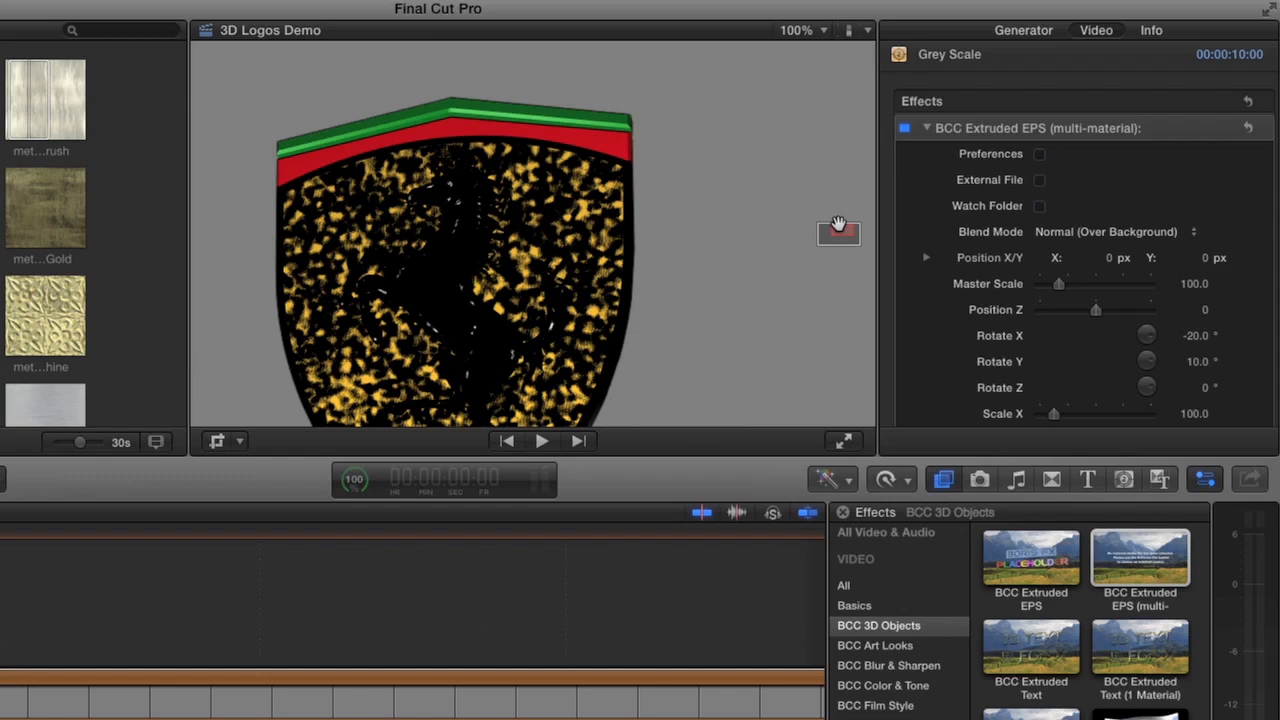
{"action": "left_click_drag", "start_coordinate": [838, 226], "coordinate": [838, 231]}
{"action": "left_click", "coordinate": [817, 31]}
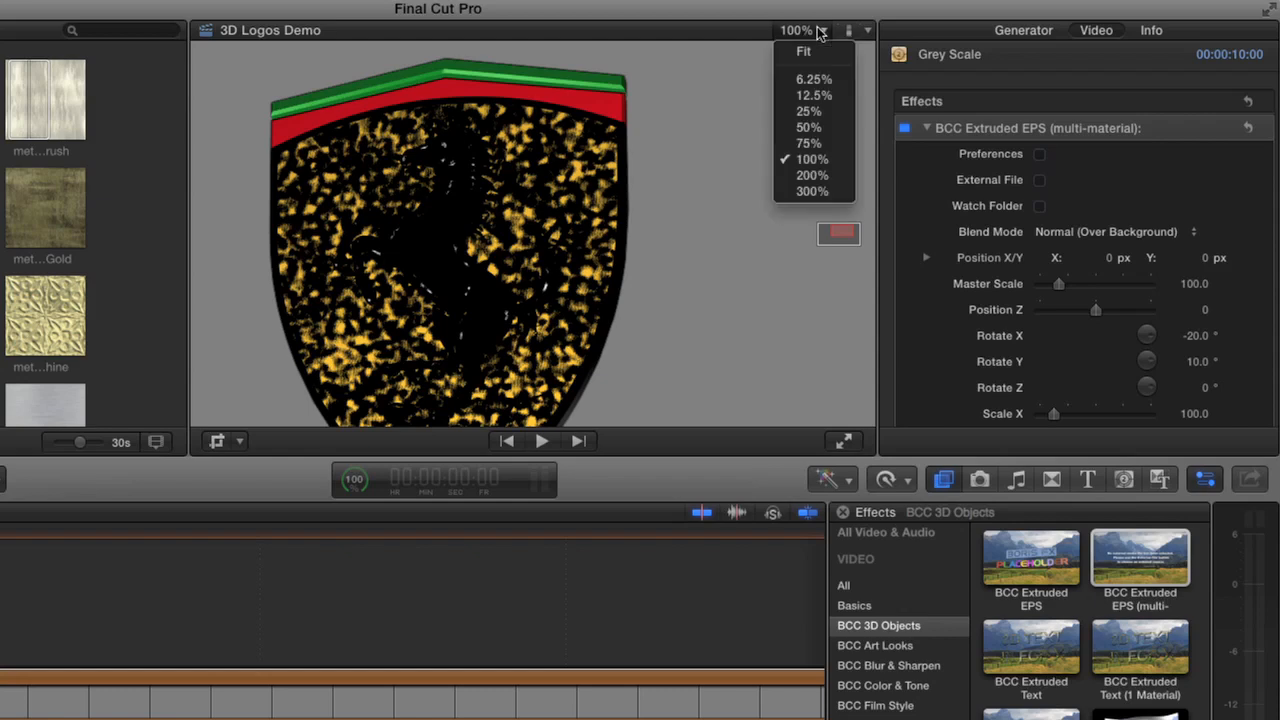
{"action": "left_click", "coordinate": [804, 51]}
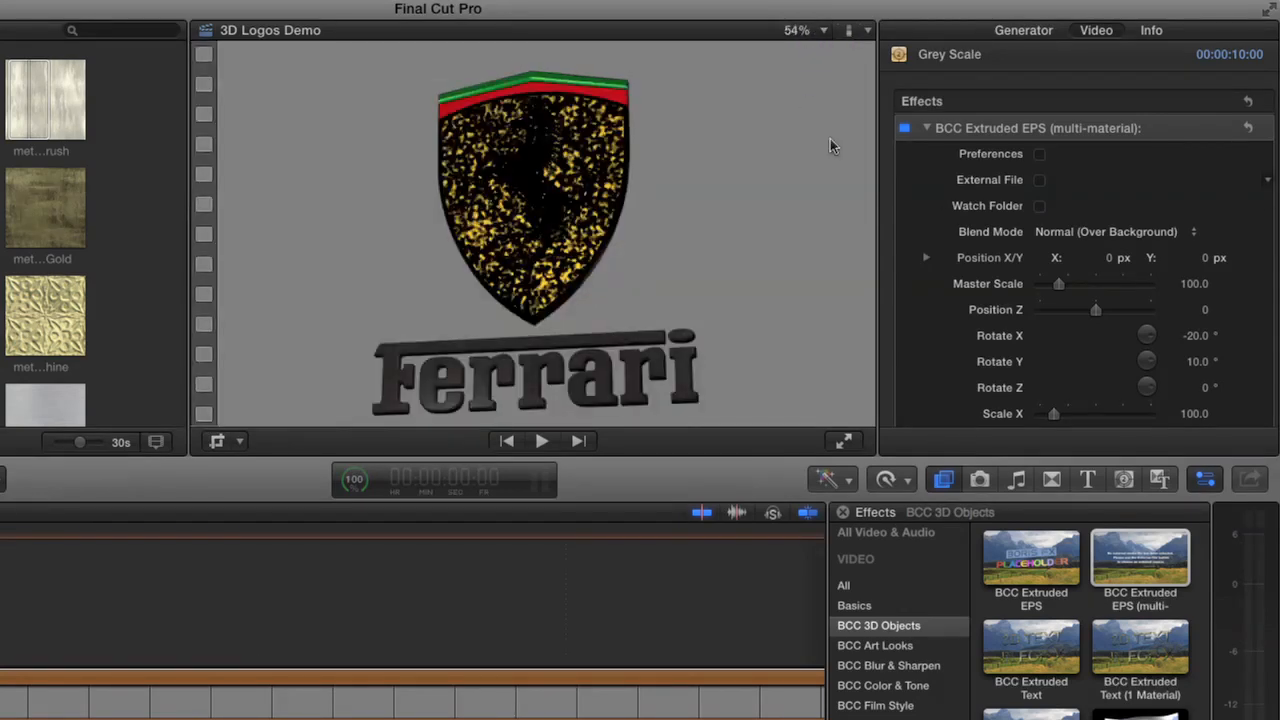
Replace the effect's external file with ferrari-logo-outline.eps
{"action": "left_click", "coordinate": [1040, 180]}
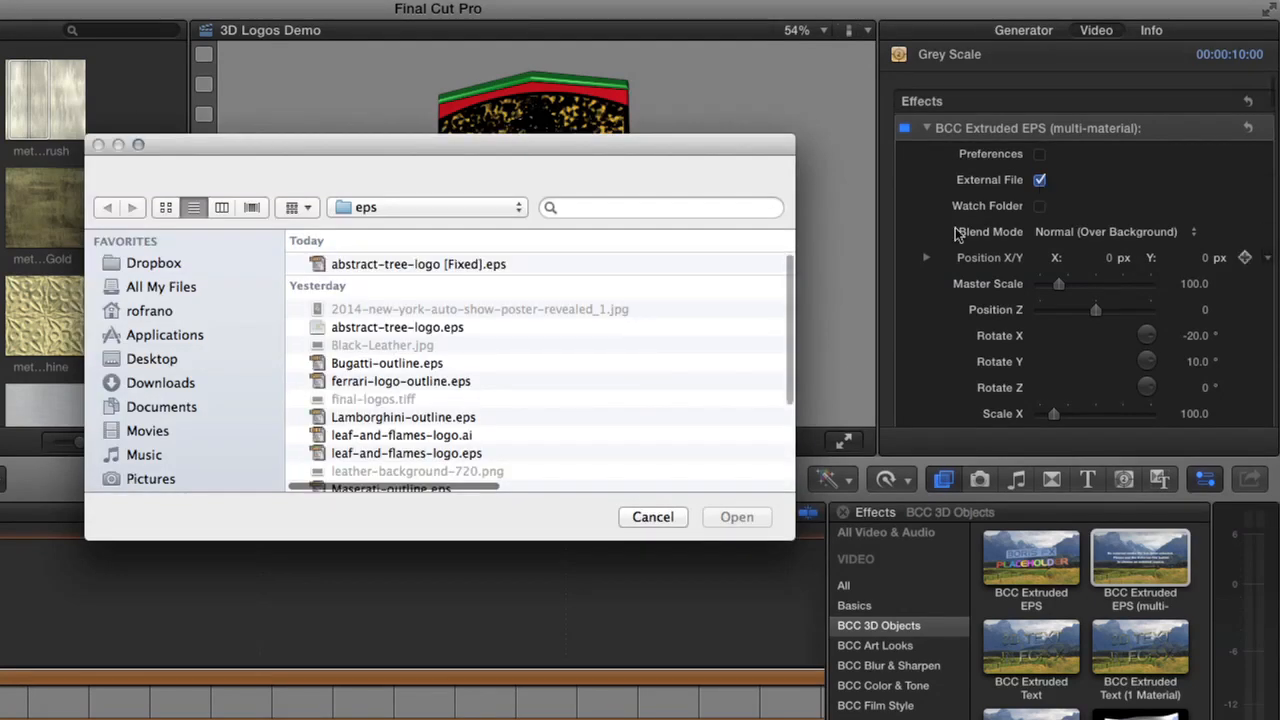
{"action": "left_click", "coordinate": [437, 387]}
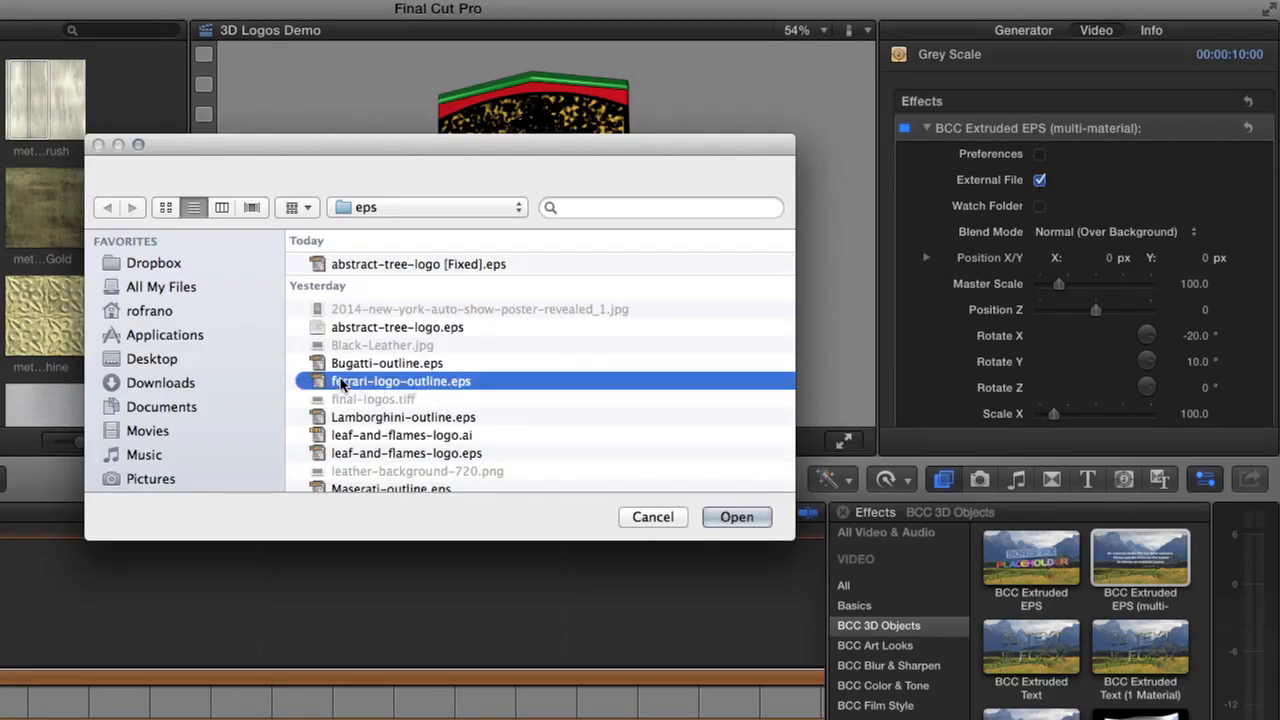
{"action": "left_click", "coordinate": [737, 517]}
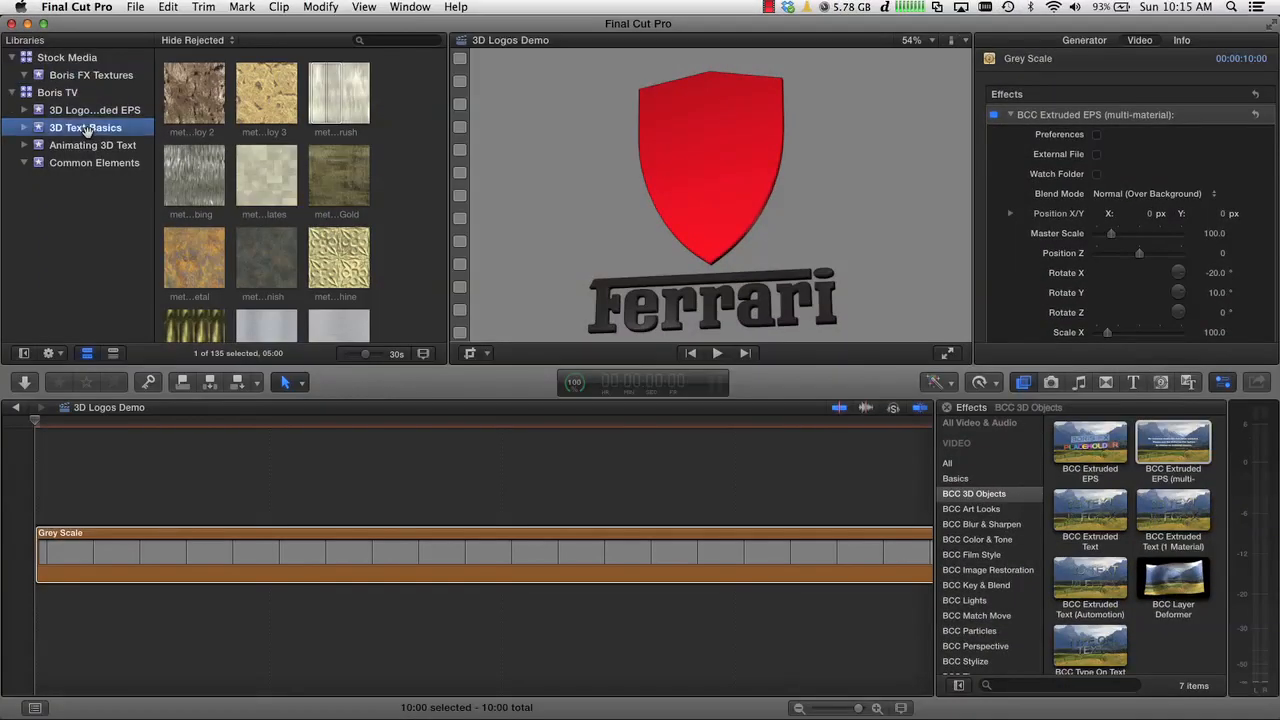
Look up the ferrari-face-720p image in the 3D logos event and reselect the Grey Scale clip in the timeline
{"action": "left_click", "coordinate": [83, 112]}
{"action": "scroll", "coordinate": [258, 228], "scroll_direction": "down", "scroll_amount": 5}
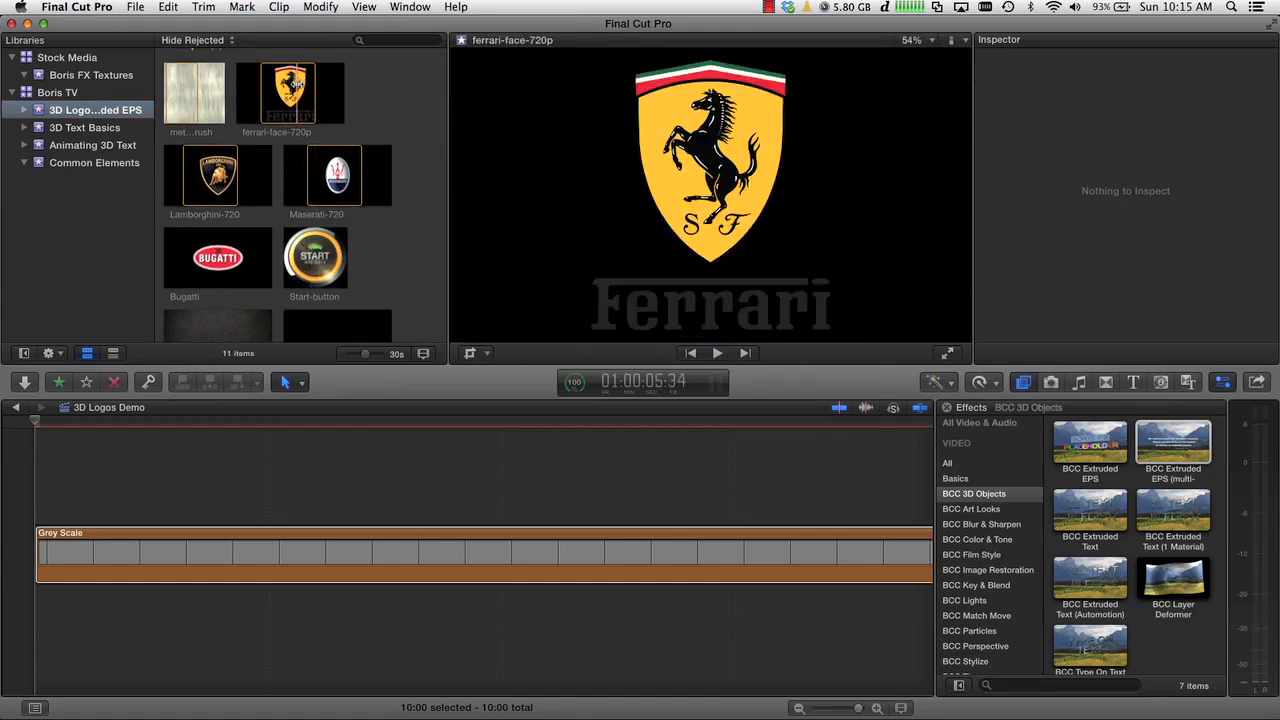
{"action": "left_click", "coordinate": [503, 553]}
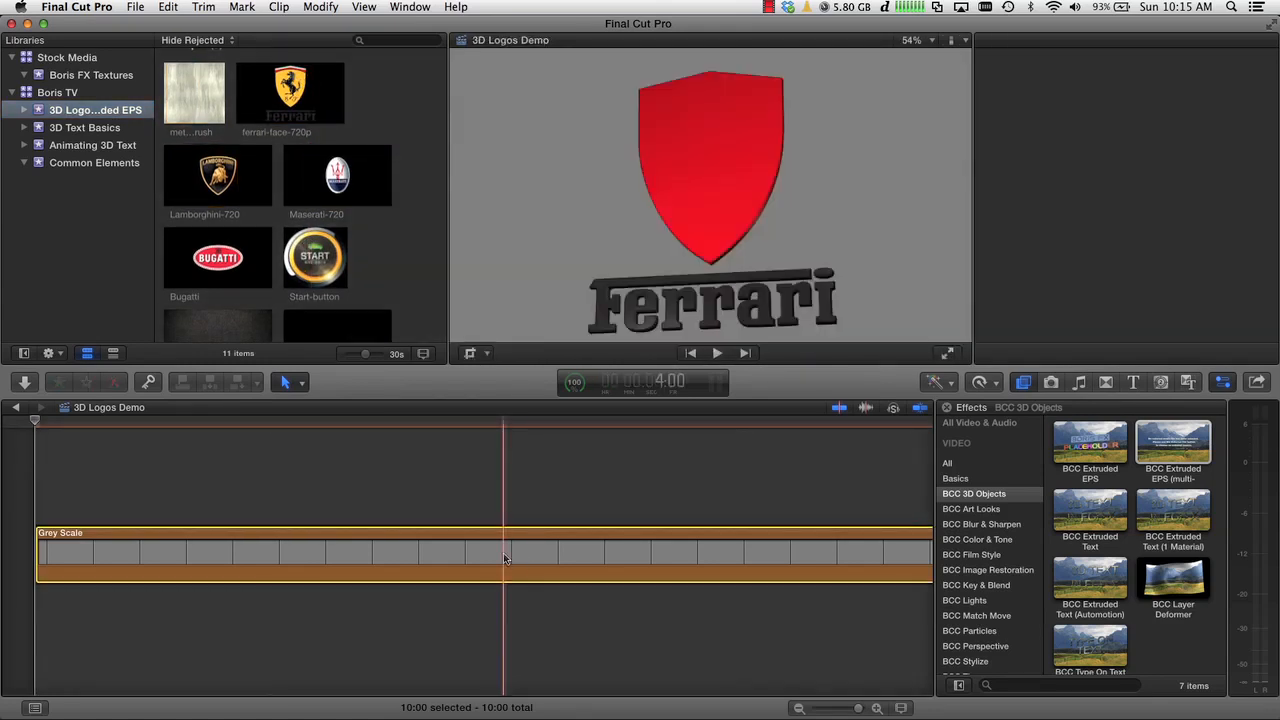
{"action": "left_click", "coordinate": [568, 527]}
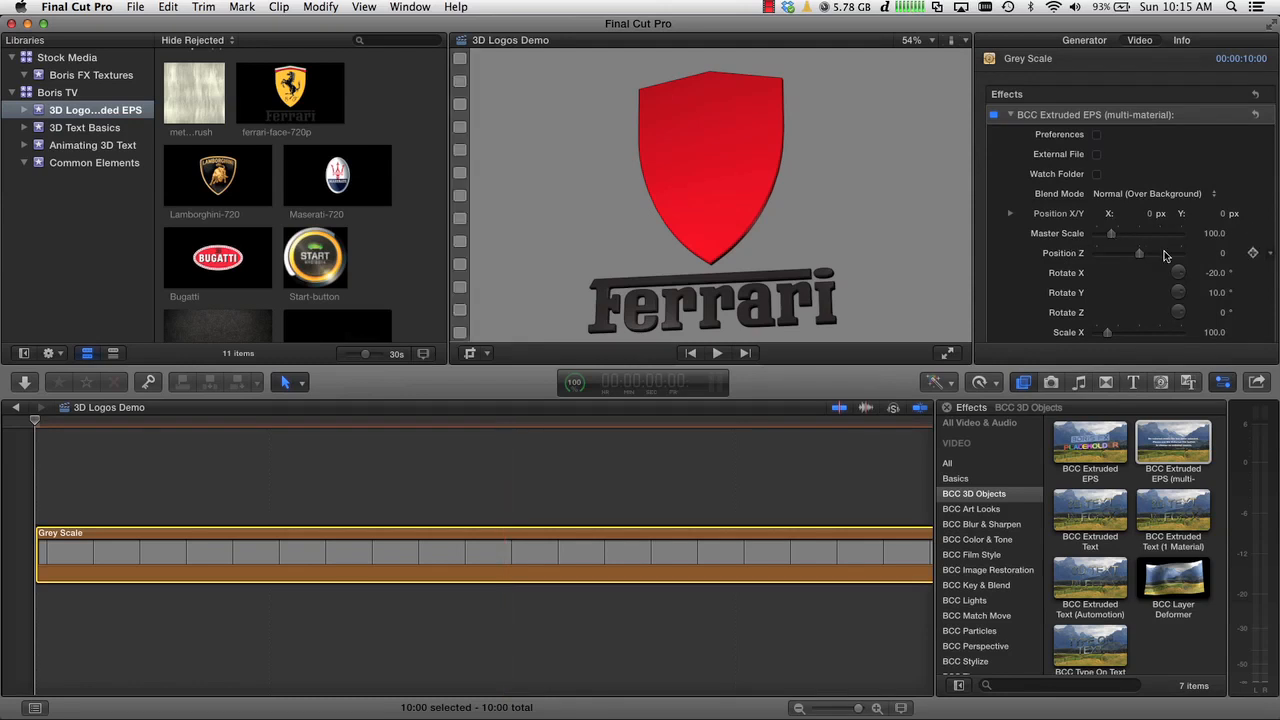
{"action": "left_click", "coordinate": [298, 90]}
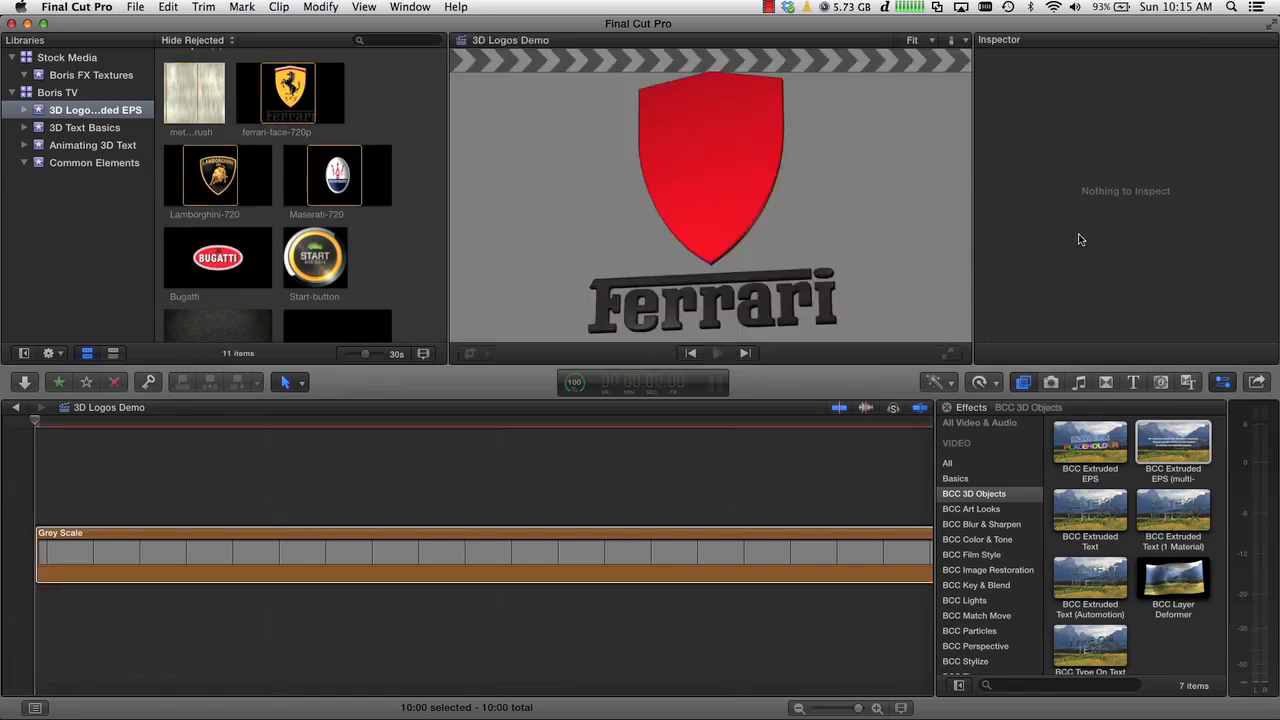
{"action": "left_click", "coordinate": [601, 545]}
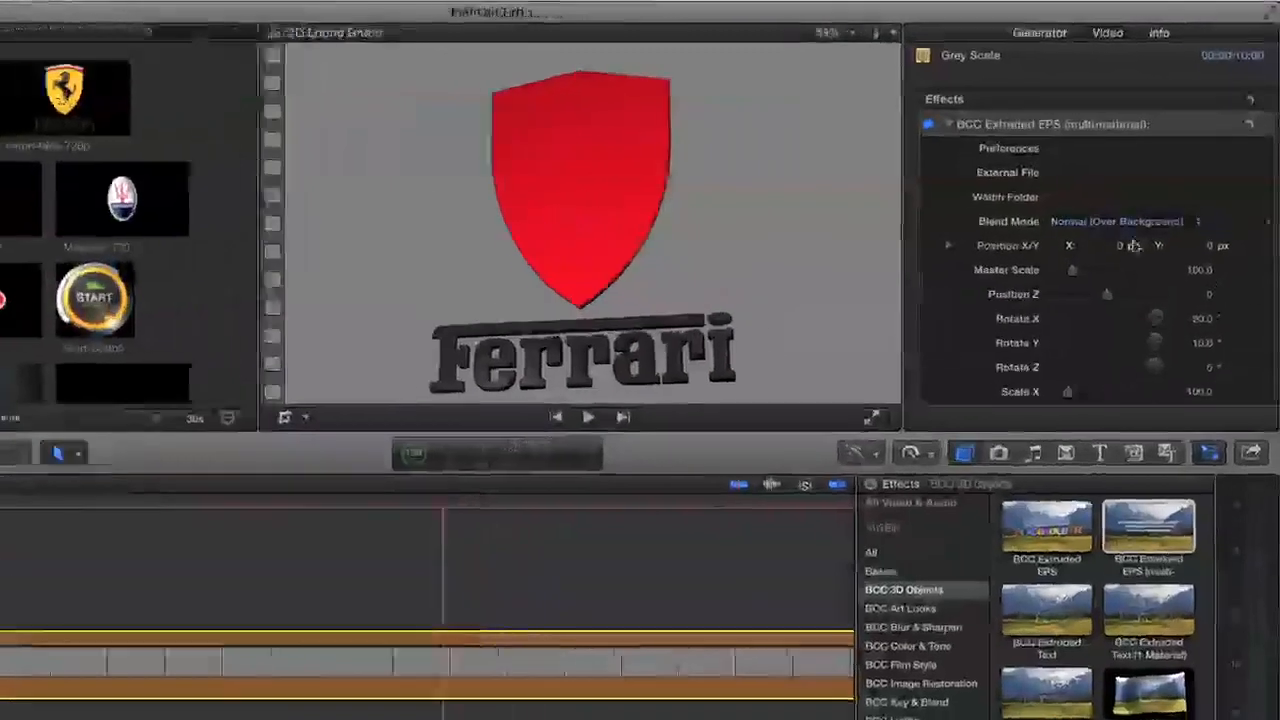
Keep Material Mapping on 1-Use Front for All and apply the ferrari-face-720p clip as the Front Texture
{"action": "scroll", "coordinate": [1135, 303], "scroll_direction": "down", "scroll_amount": 15}
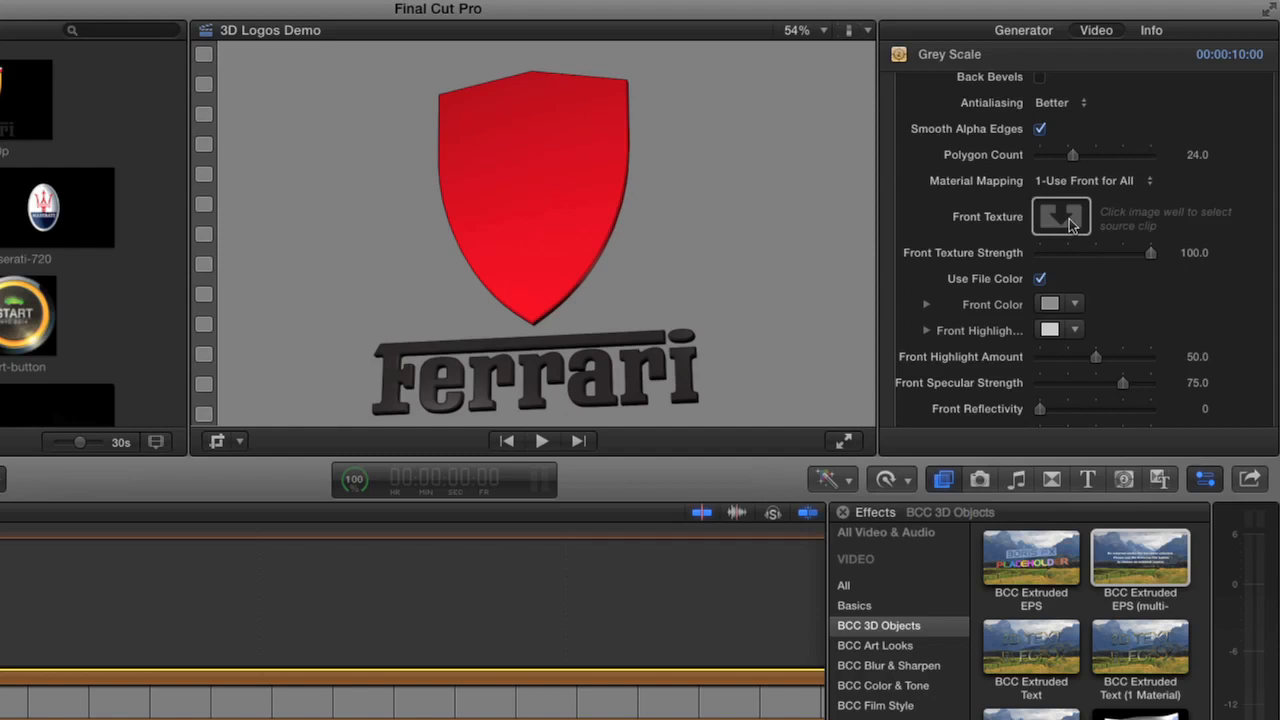
{"action": "left_click", "coordinate": [1153, 187]}
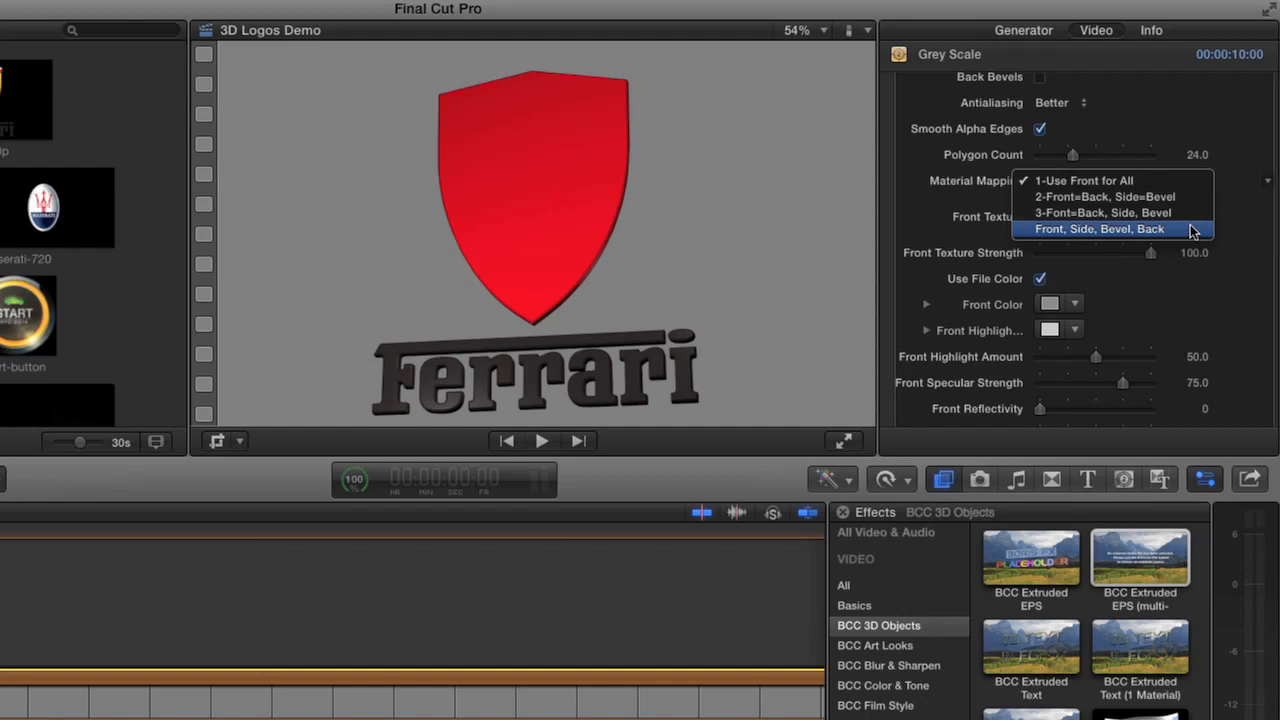
{"action": "left_click", "coordinate": [1165, 181]}
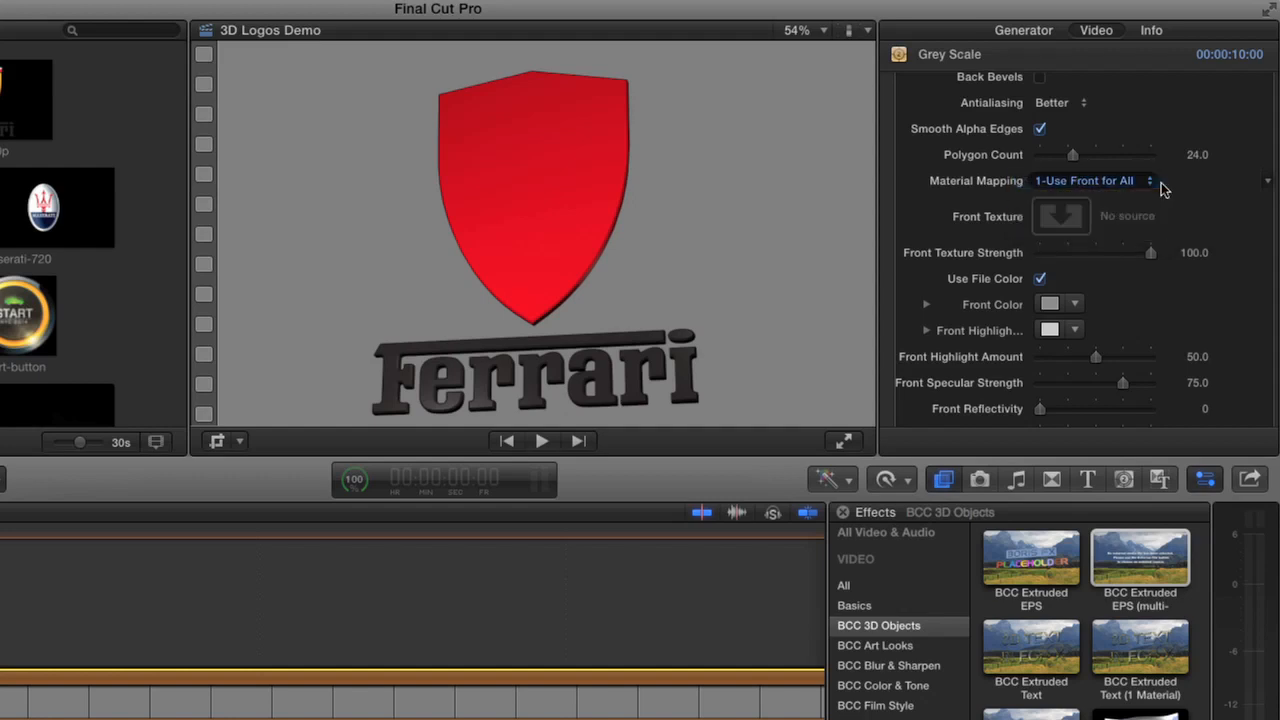
{"action": "left_click", "coordinate": [1062, 220]}
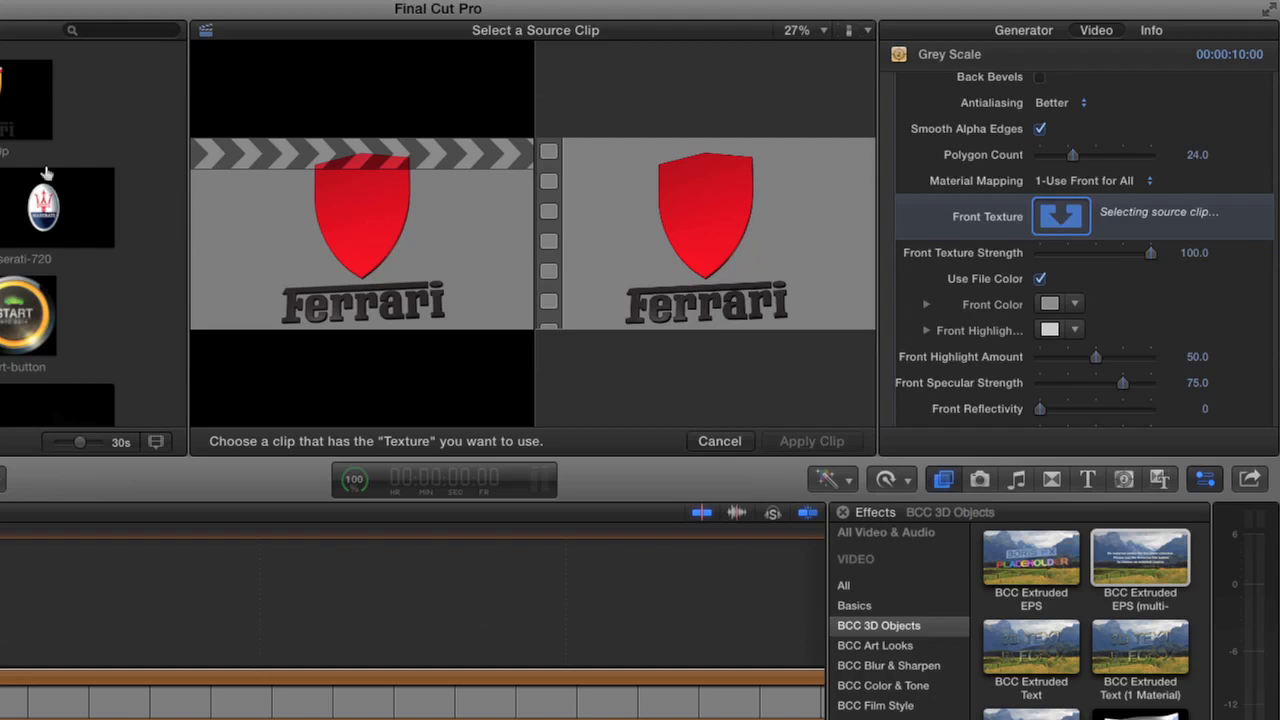
{"action": "left_click", "coordinate": [25, 100]}
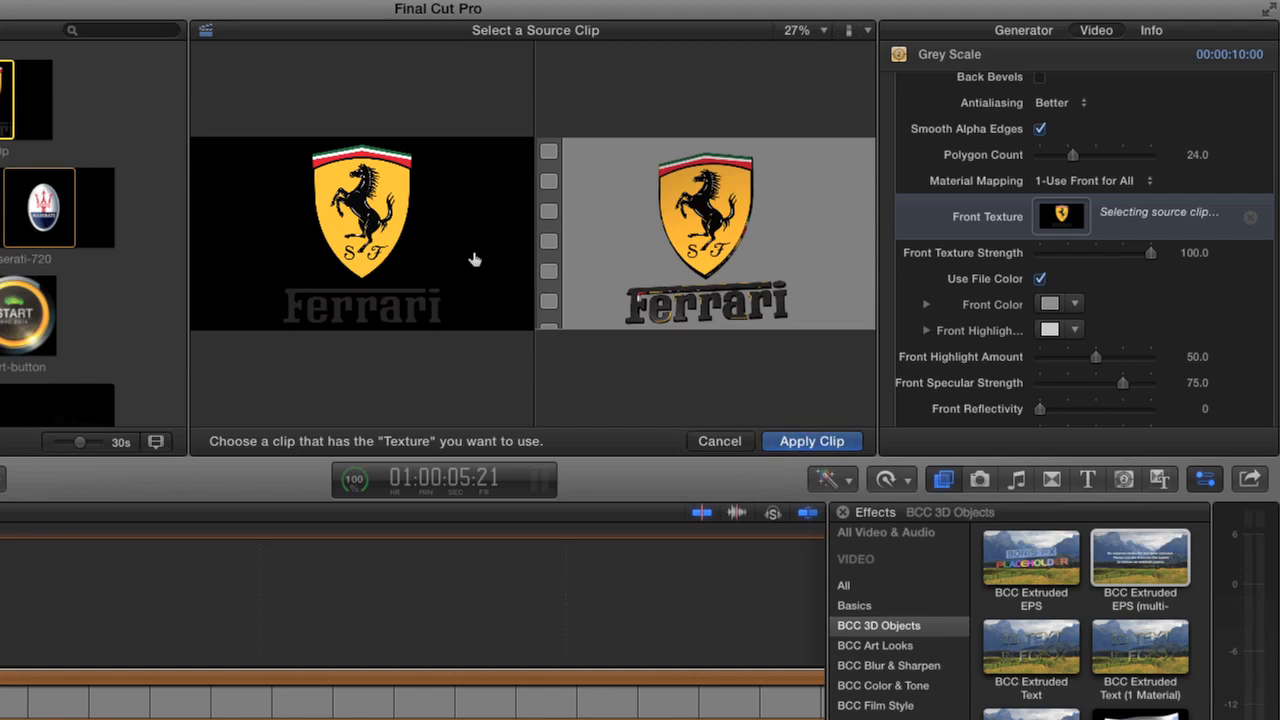
{"action": "left_click", "coordinate": [823, 448]}
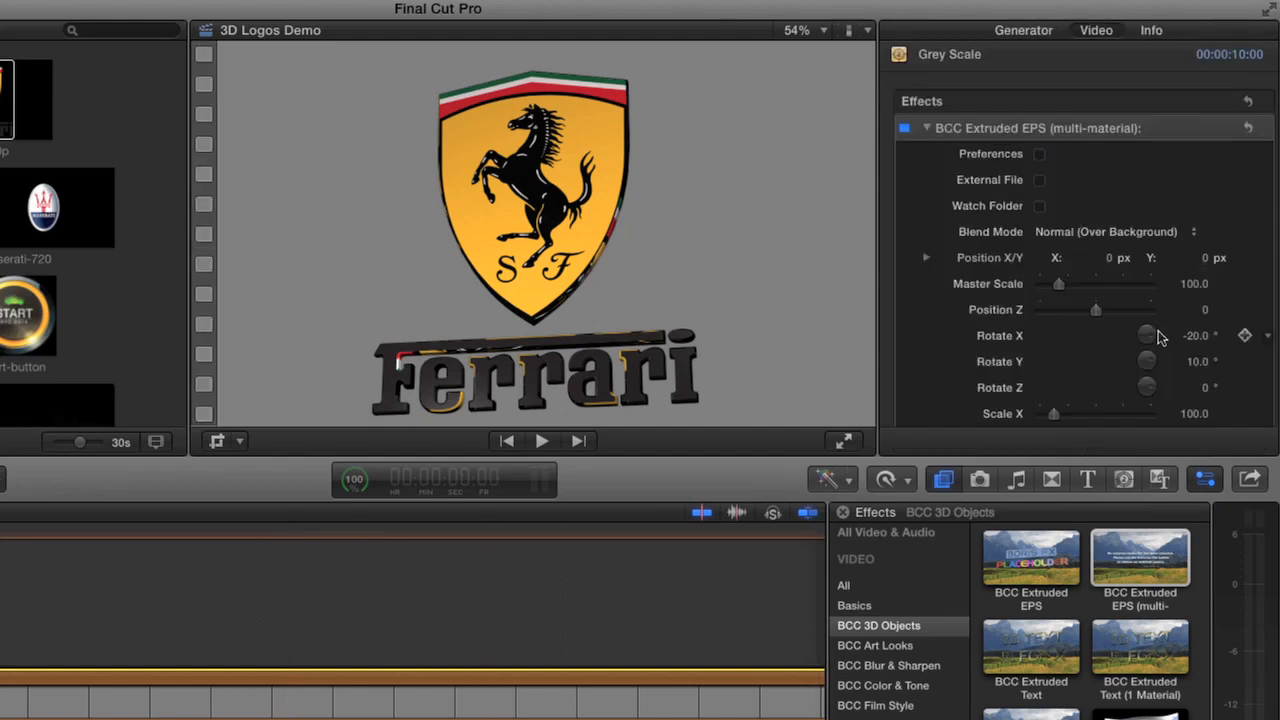
Try enlarging the front texture in both directions, raising Front Scale Y to 143
{"action": "scroll", "coordinate": [1160, 338], "scroll_direction": "down", "scroll_amount": 5}
{"action": "scroll", "coordinate": [1160, 338], "scroll_direction": "down", "scroll_amount": 2}
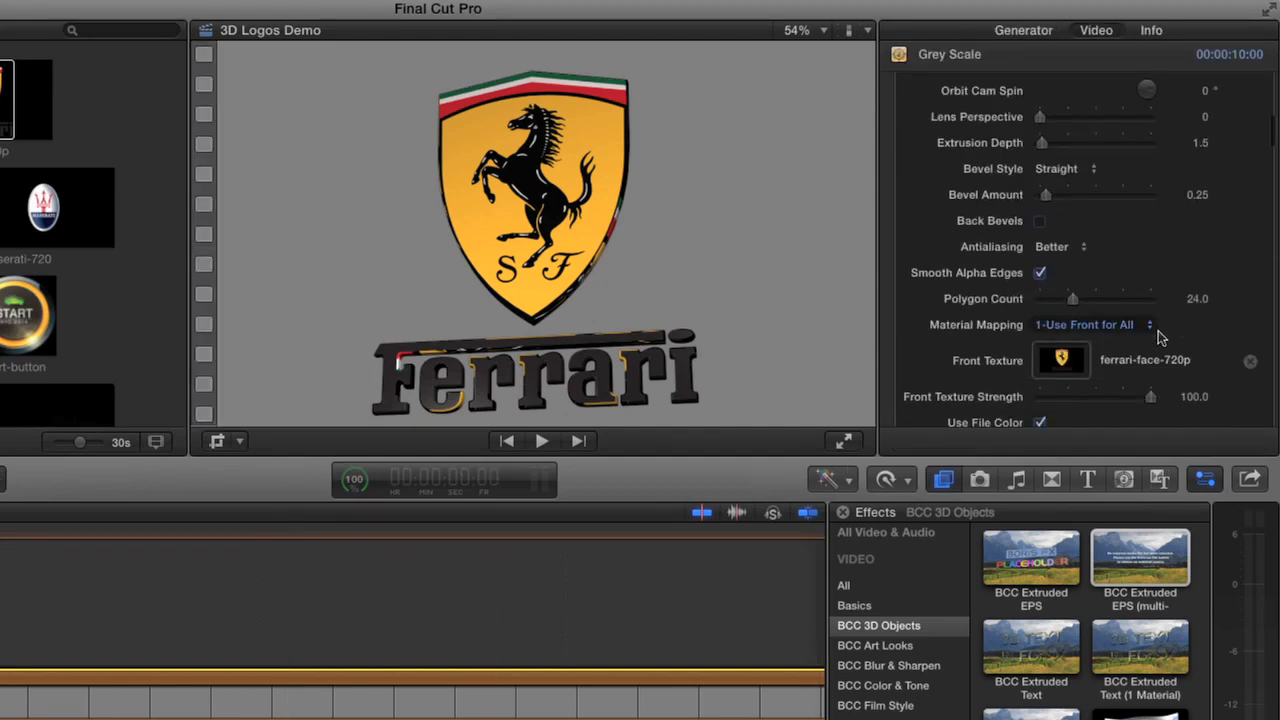
{"action": "scroll", "coordinate": [1160, 338], "scroll_direction": "down", "scroll_amount": 10}
{"action": "scroll", "coordinate": [1160, 338], "scroll_direction": "down", "scroll_amount": 1}
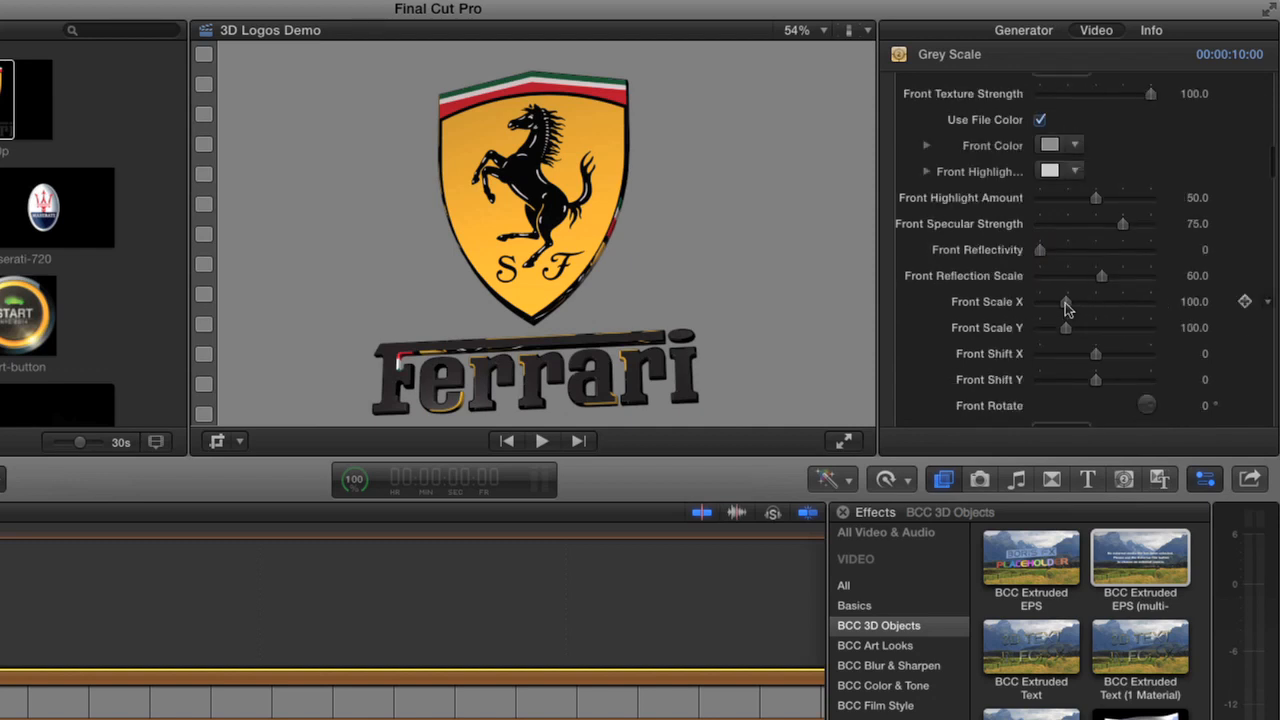
{"action": "left_click_drag", "start_coordinate": [1066, 305], "coordinate": [1077, 331]}
Set both Front Scale X and Front Scale Y to 100
{"action": "left_click", "coordinate": [1192, 301]}
{"action": "type", "text": "100"}
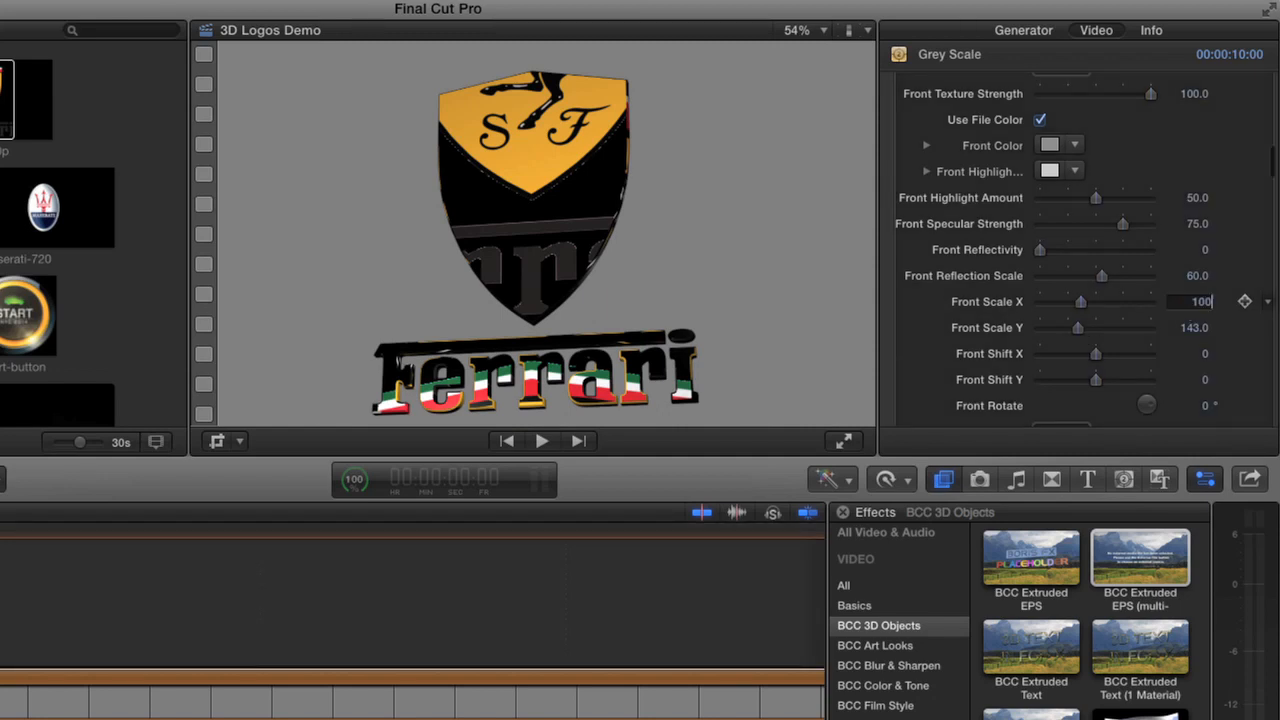
{"action": "key", "text": "Return"}
{"action": "left_click", "coordinate": [1194, 328]}
{"action": "type", "text": "100"}
{"action": "key", "text": "Return"}
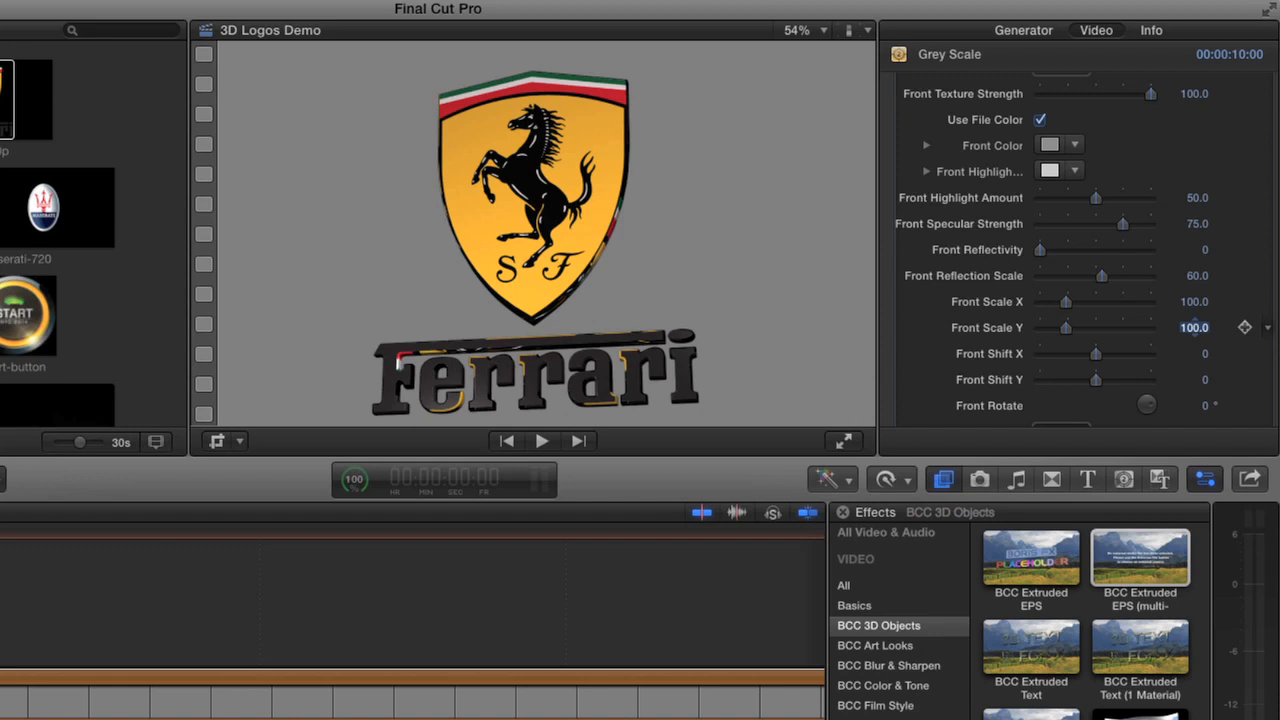
Set the extruded logo's Rotate Y to 31° to expose its side
{"action": "scroll", "coordinate": [1237, 181], "scroll_direction": "up", "scroll_amount": 3}
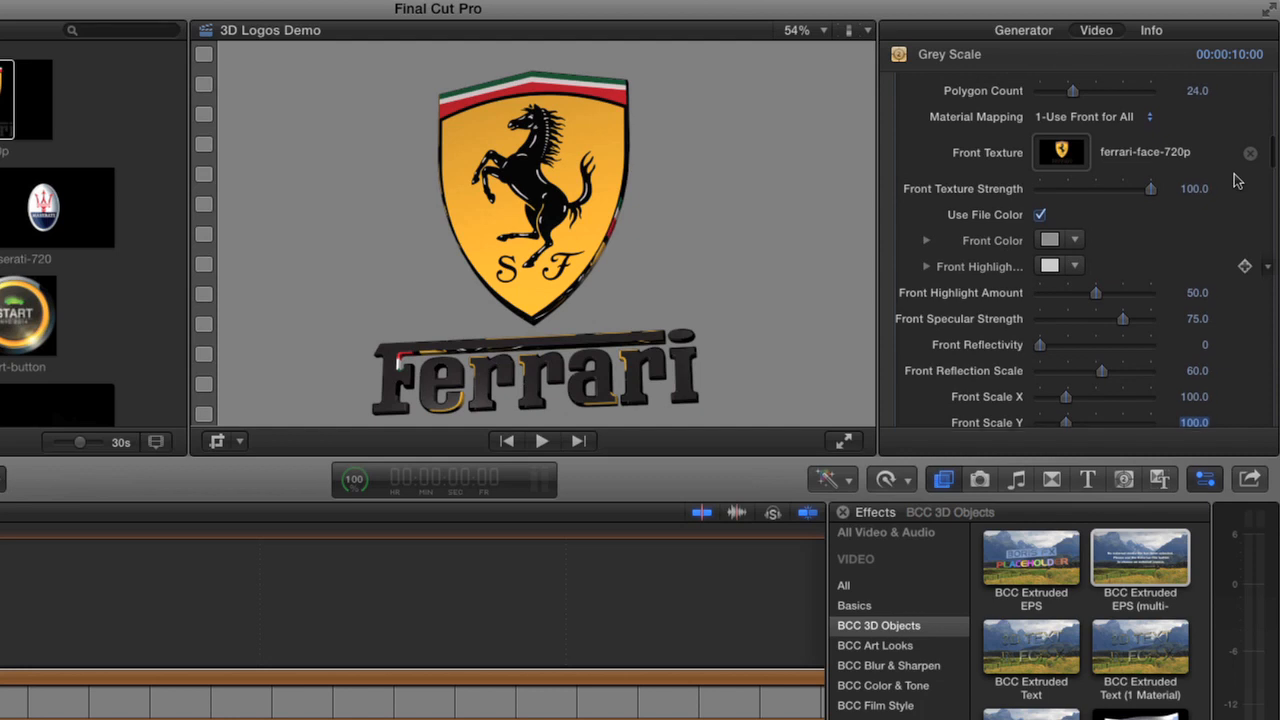
{"action": "scroll", "coordinate": [1237, 181], "scroll_direction": "up", "scroll_amount": 4}
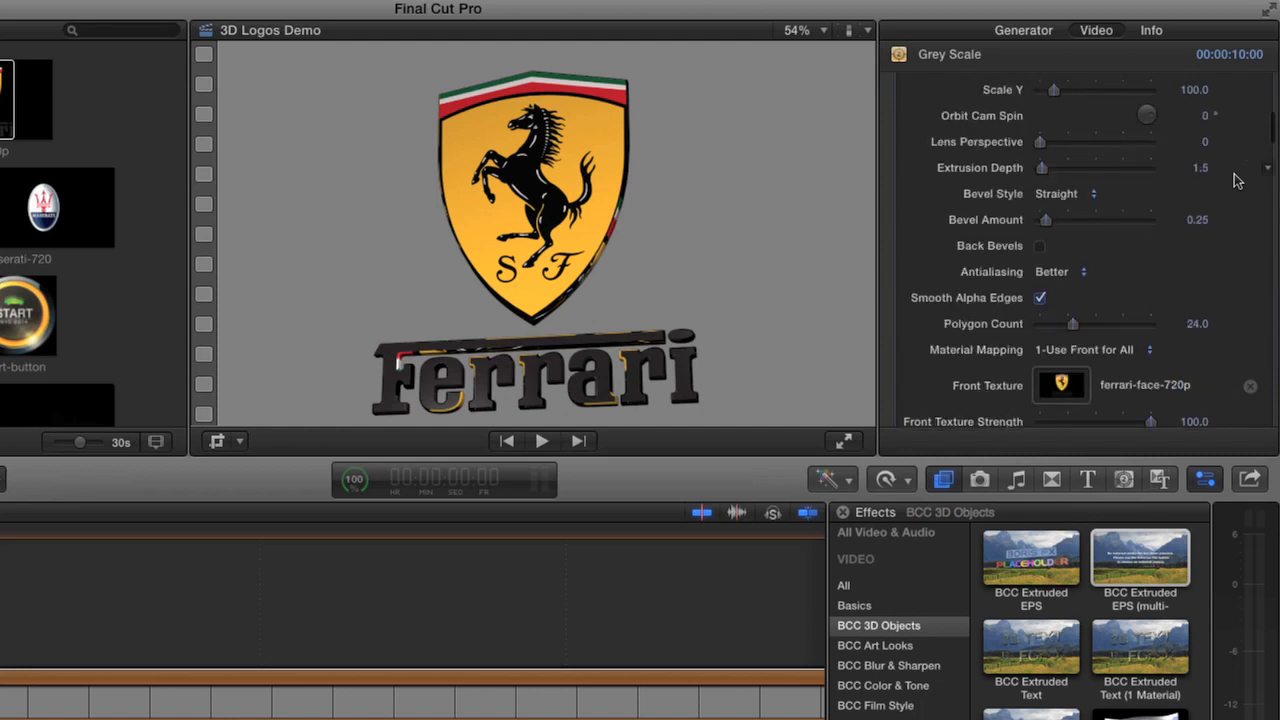
{"action": "scroll", "coordinate": [1237, 180], "scroll_direction": "up", "scroll_amount": 5}
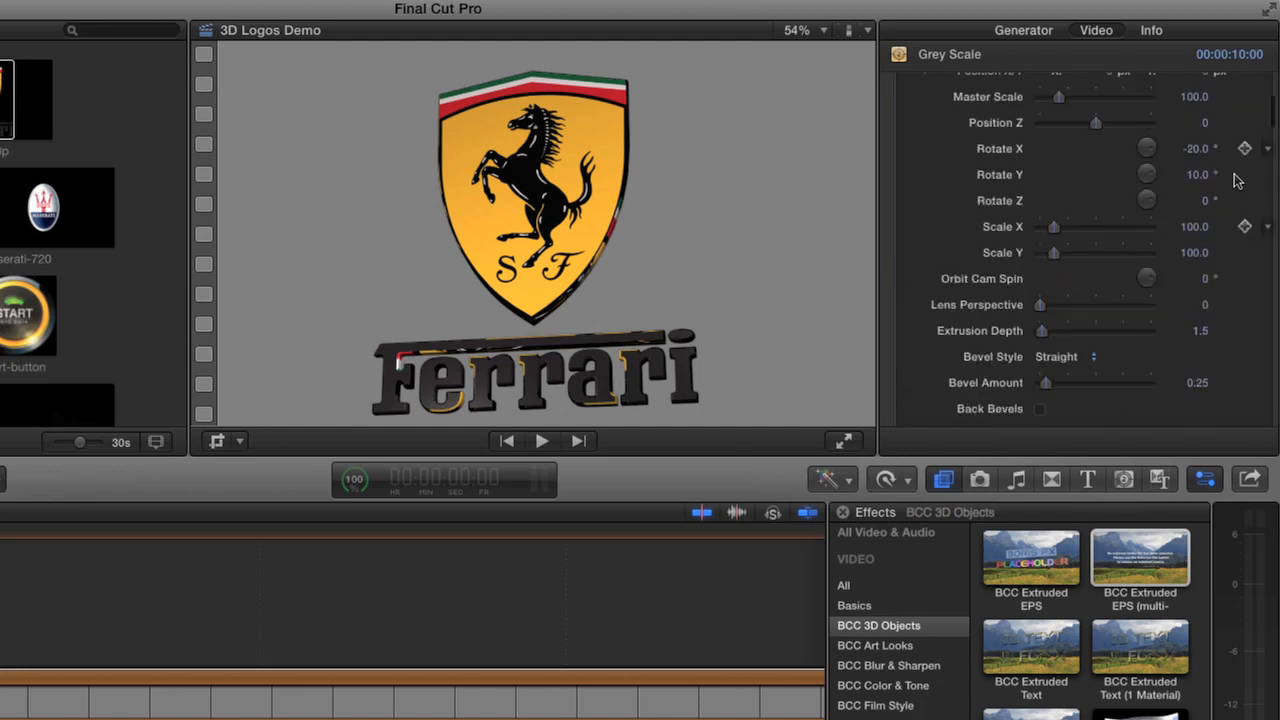
{"action": "scroll", "coordinate": [1237, 180], "scroll_direction": "up", "scroll_amount": 2}
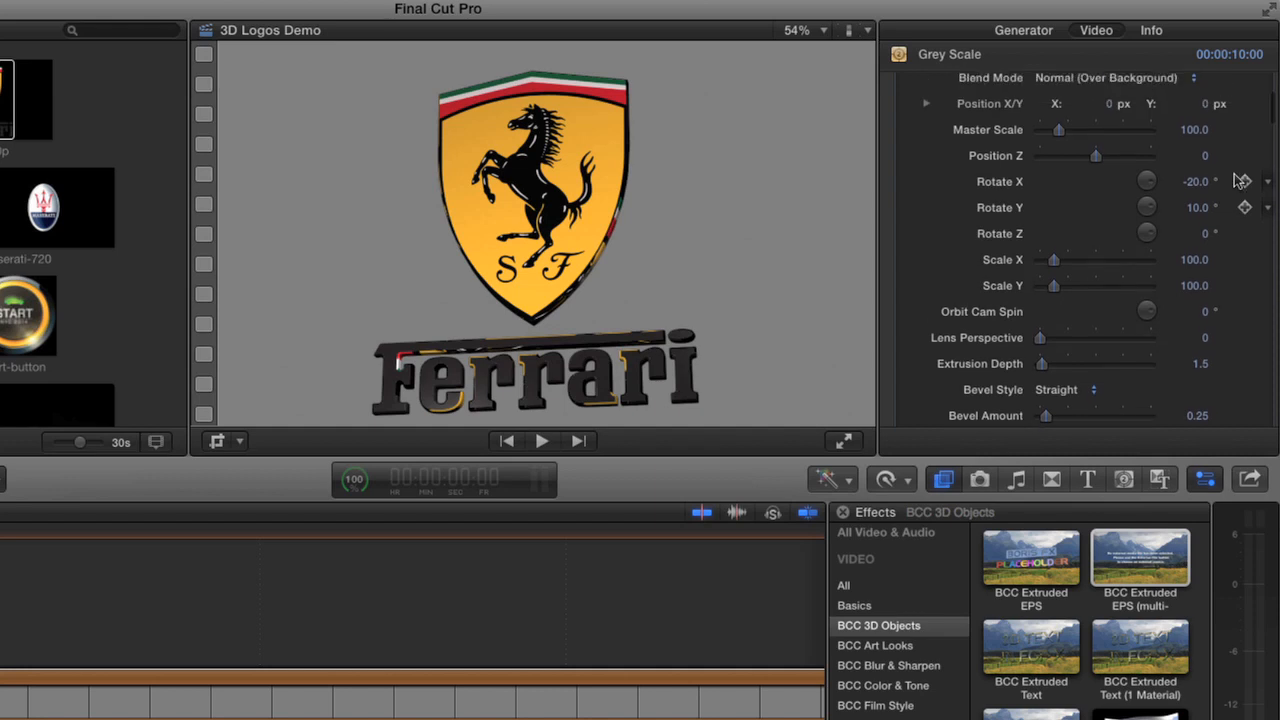
{"action": "left_click", "coordinate": [1196, 208]}
{"action": "type", "text": "21"}
{"action": "key", "text": "Return"}
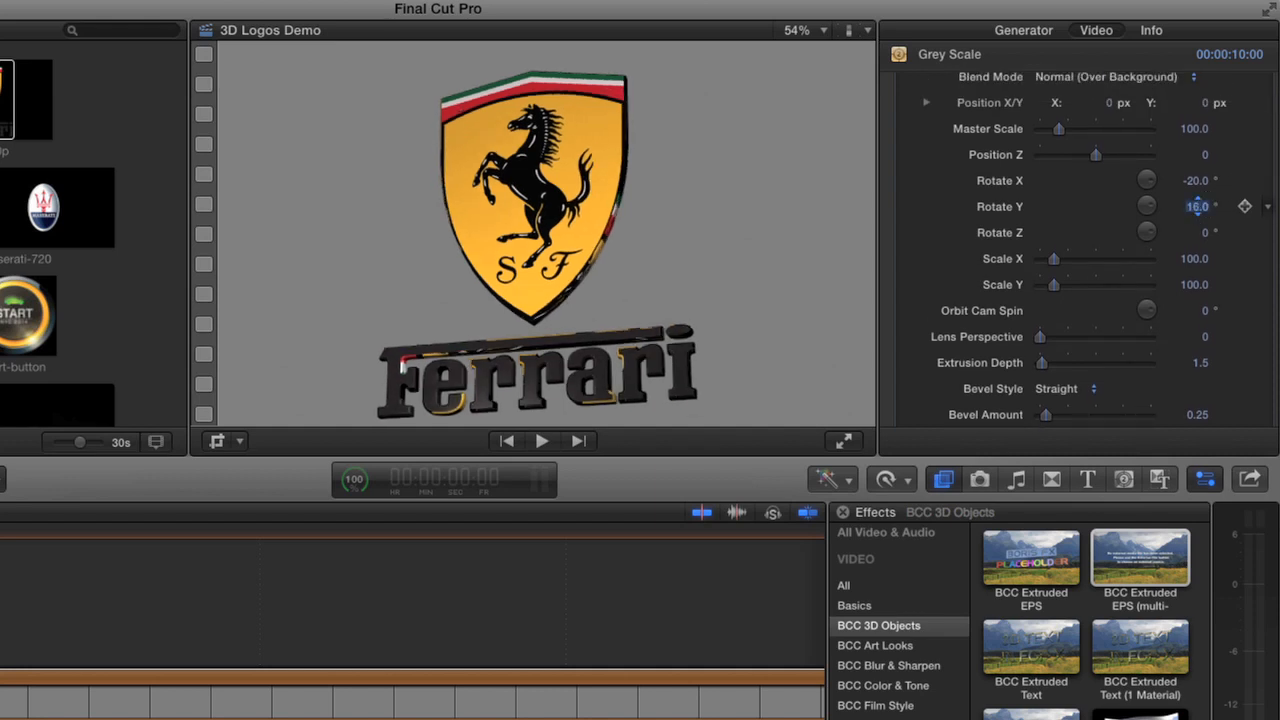
{"action": "type", "text": "31"}
{"action": "key", "text": "Return"}
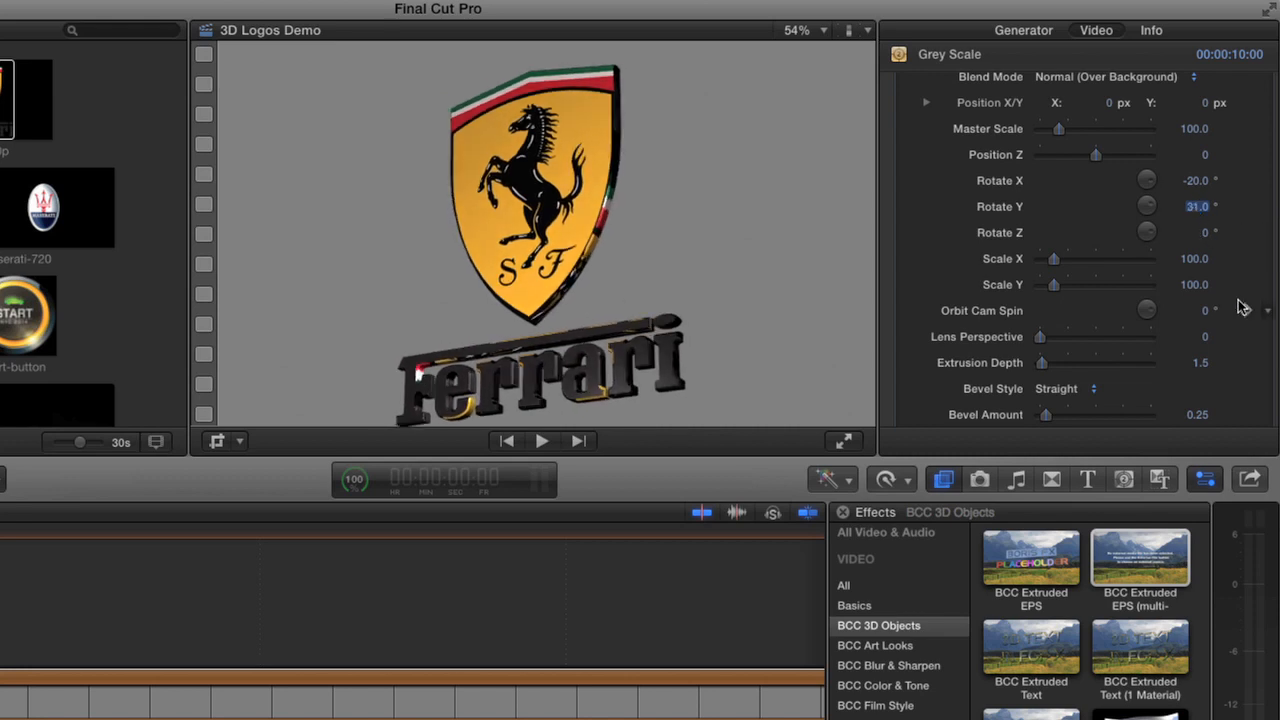
Set the logo's Extrusion Depth to 5 and its Bevel Style to Convex
{"action": "scroll", "coordinate": [1240, 305], "scroll_direction": "down", "scroll_amount": 3}
{"action": "left_click", "coordinate": [1201, 307]}
{"action": "type", "text": "5"}
{"action": "key", "text": "Return"}
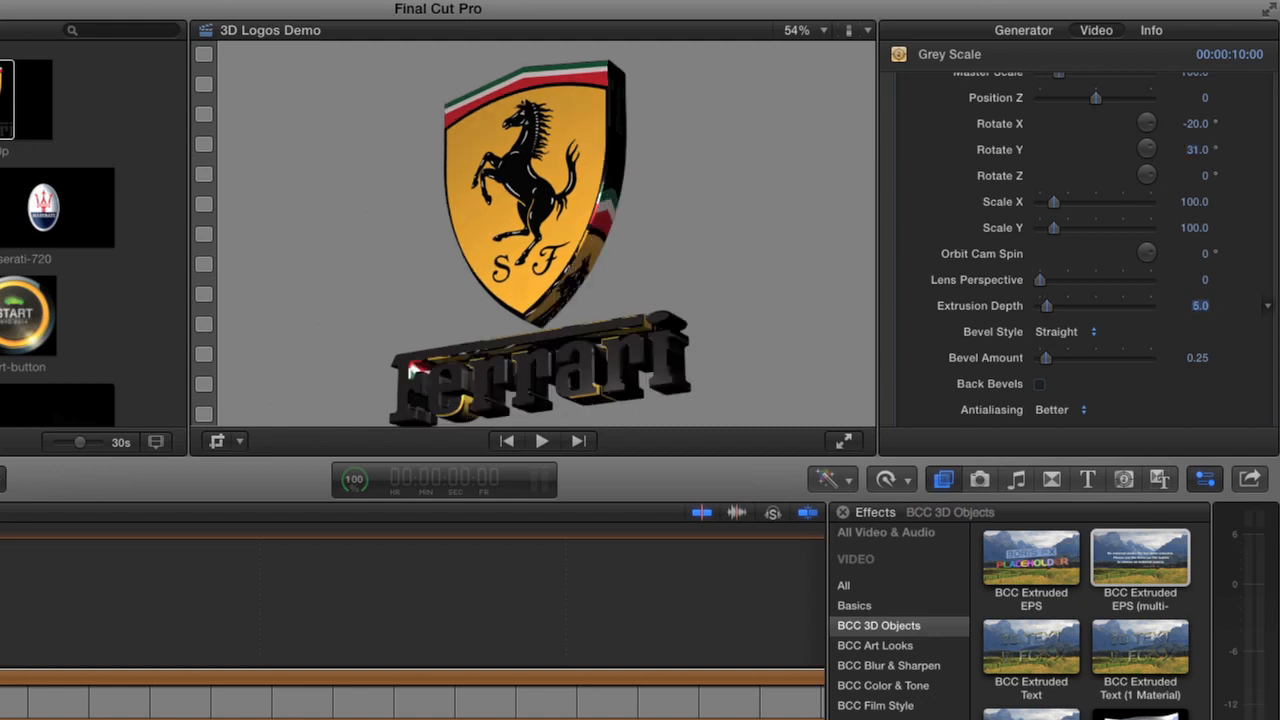
{"action": "left_click", "coordinate": [1079, 333]}
{"action": "left_click", "coordinate": [1080, 347]}
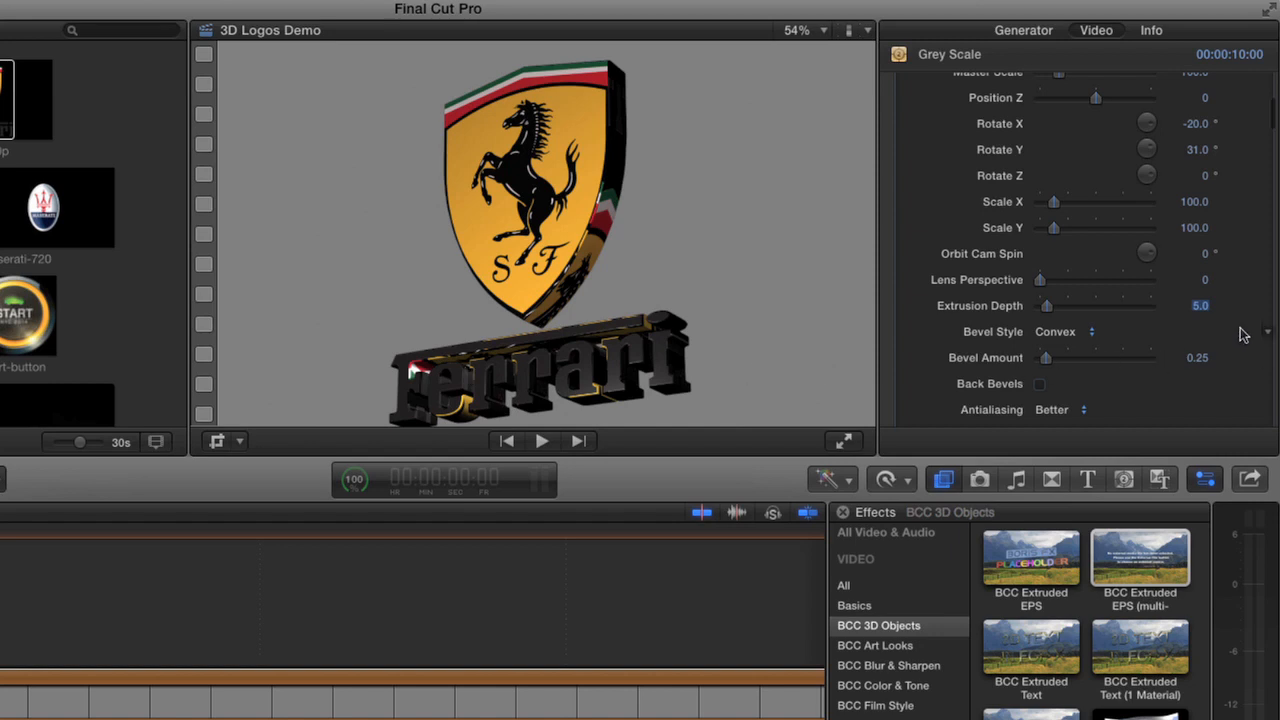
Set Material Mapping to 2-Front=Back, Side=Bevel so the sides use their own material
{"action": "scroll", "coordinate": [1240, 335], "scroll_direction": "down", "scroll_amount": 8}
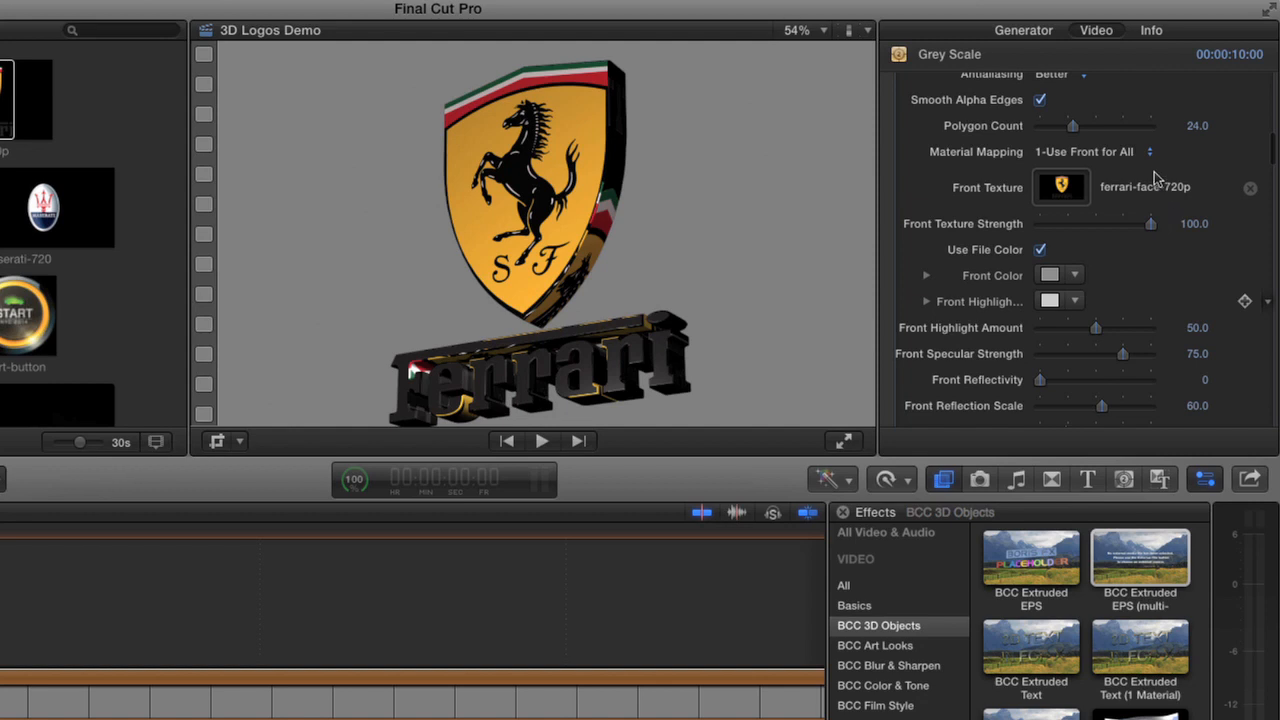
{"action": "scroll", "coordinate": [1150, 160], "scroll_direction": "down", "scroll_amount": 1}
{"action": "left_click", "coordinate": [1133, 140]}
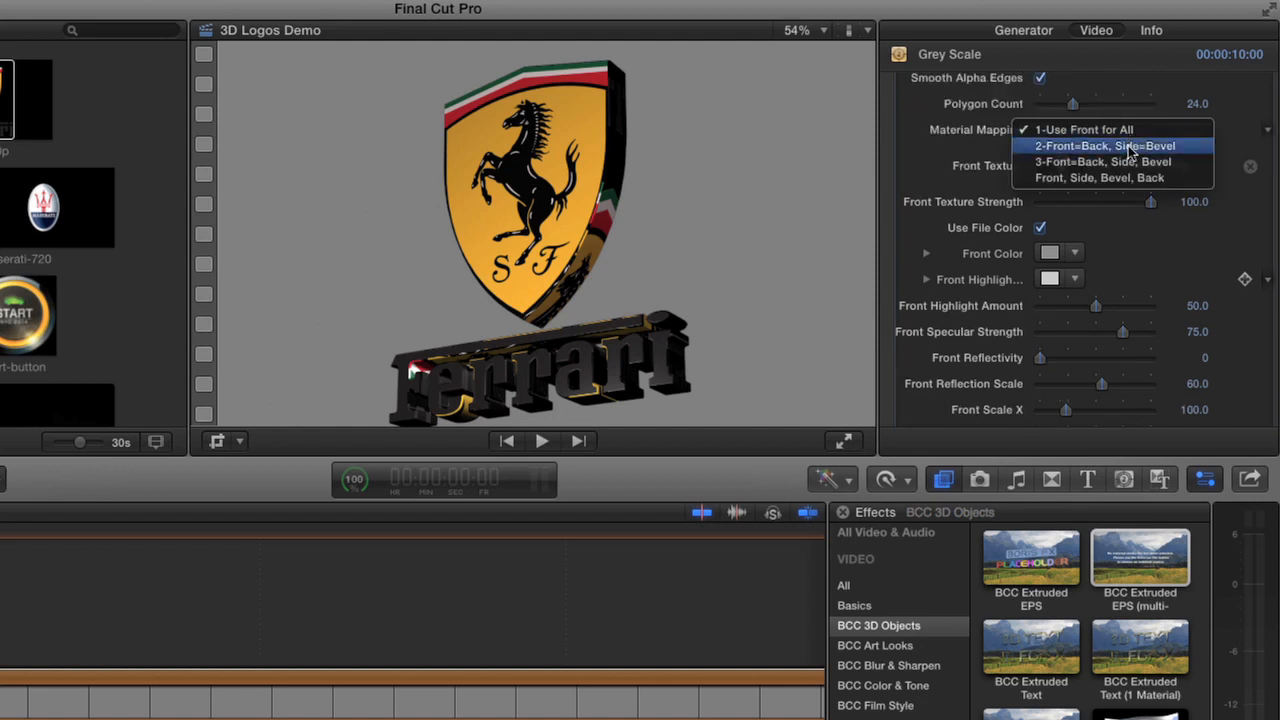
{"action": "left_click", "coordinate": [1130, 147]}
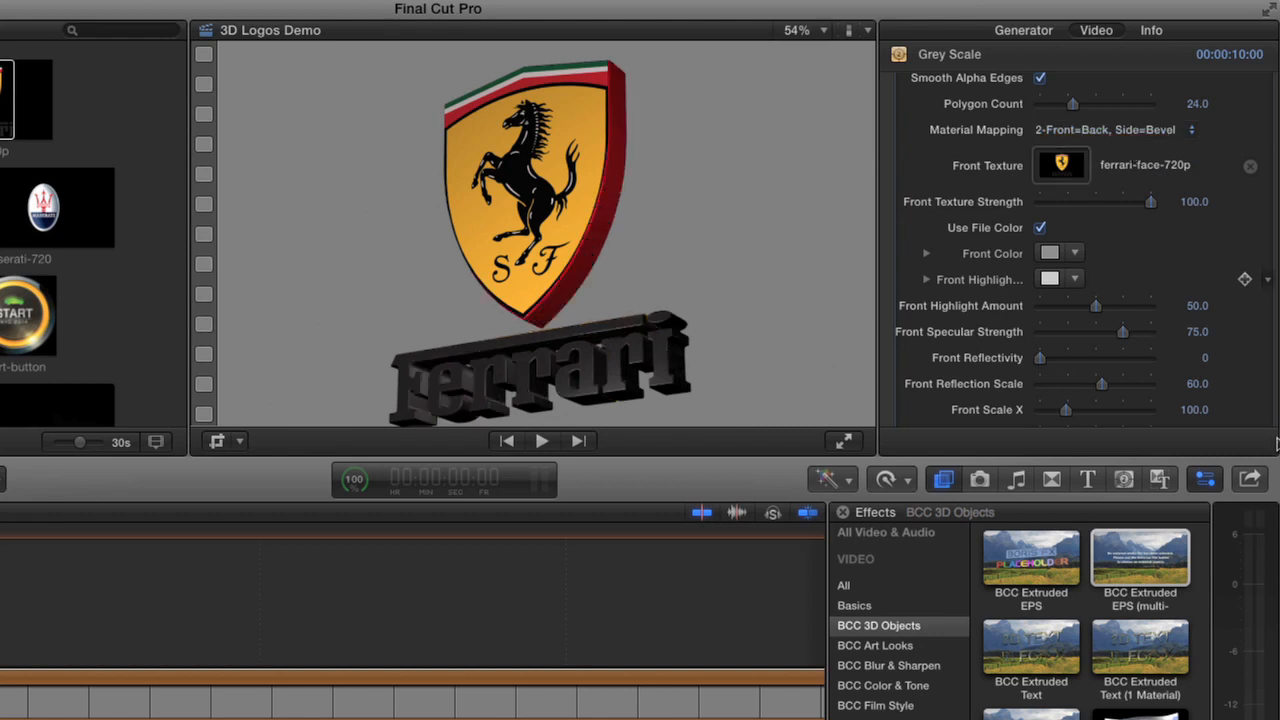
Try a near-black Side Color with the side's Use File Color off, and turn Use File Color back on
{"action": "scroll", "coordinate": [1260, 361], "scroll_direction": "down", "scroll_amount": 5}
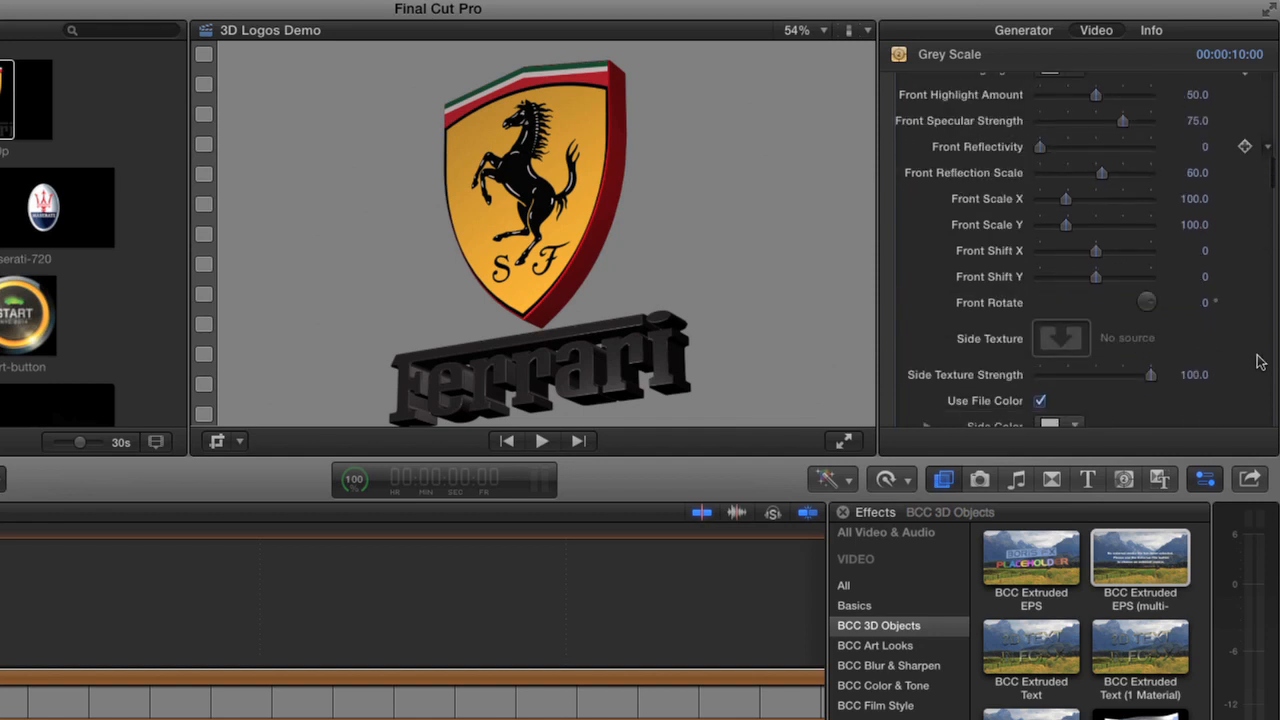
{"action": "scroll", "coordinate": [1260, 361], "scroll_direction": "down", "scroll_amount": 3}
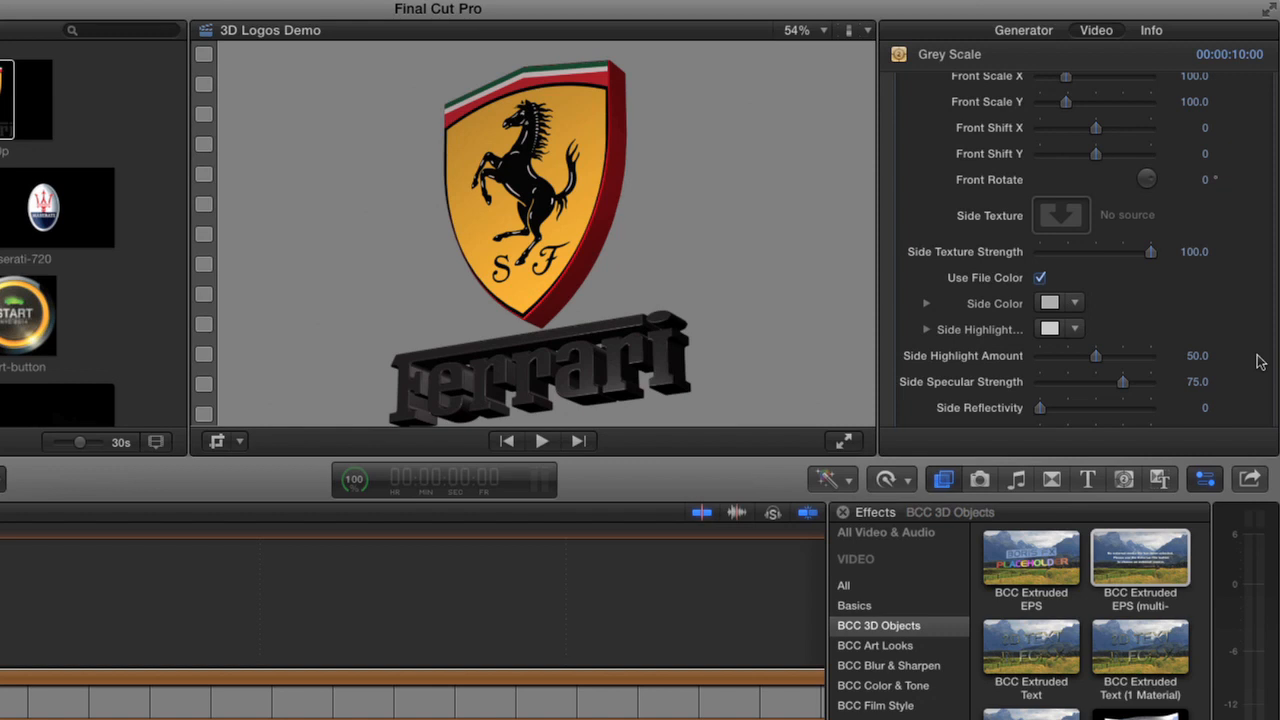
{"action": "left_click", "coordinate": [1040, 279]}
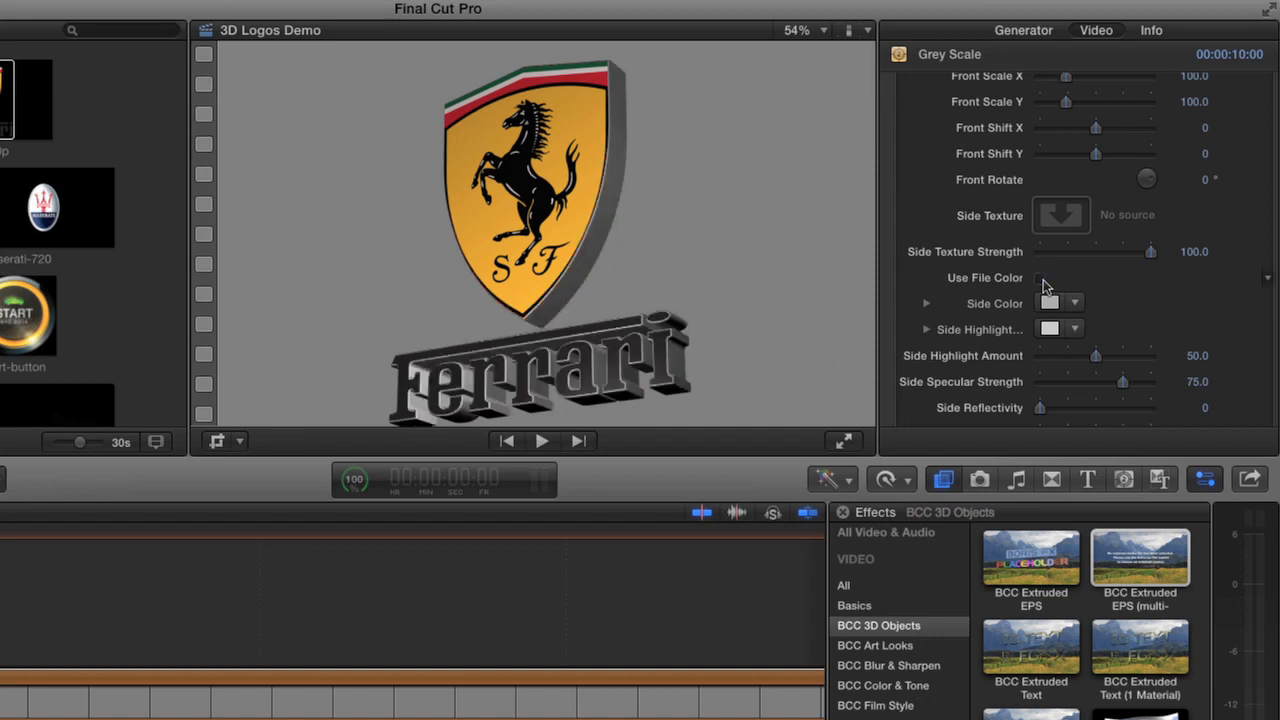
{"action": "left_click", "coordinate": [1074, 304]}
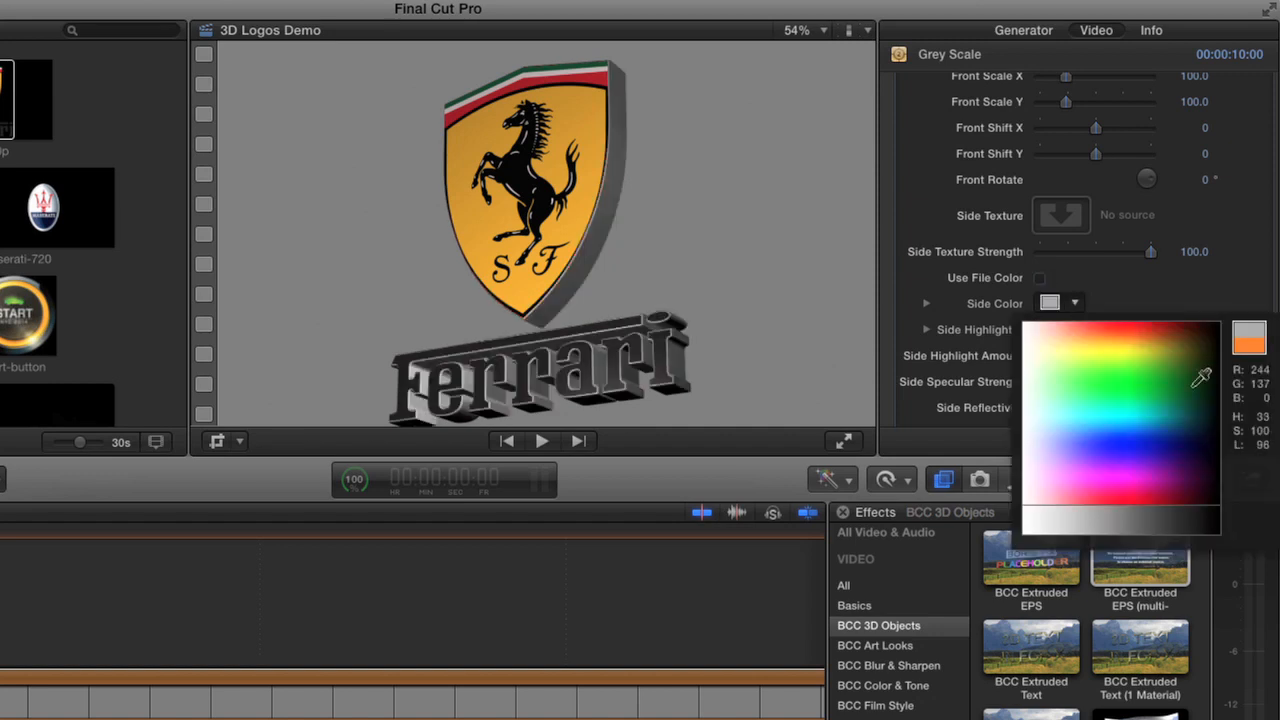
{"action": "left_click", "coordinate": [1212, 360]}
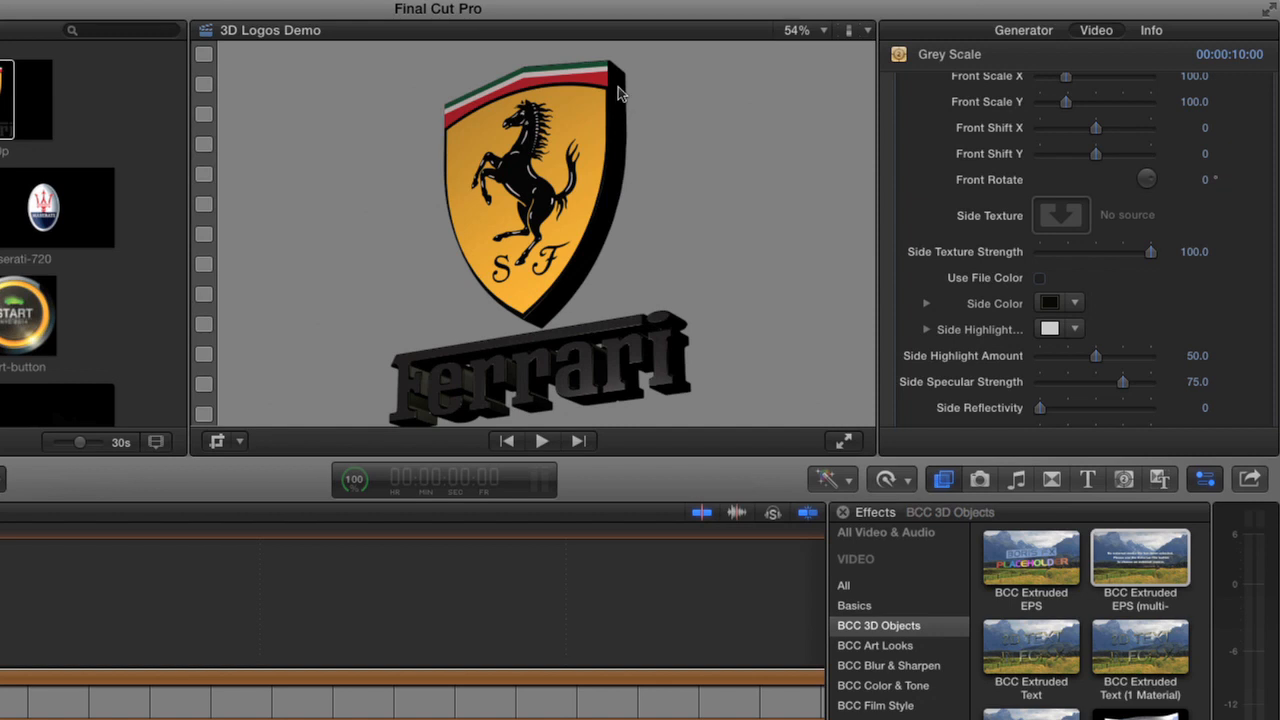
{"action": "left_click", "coordinate": [1040, 278]}
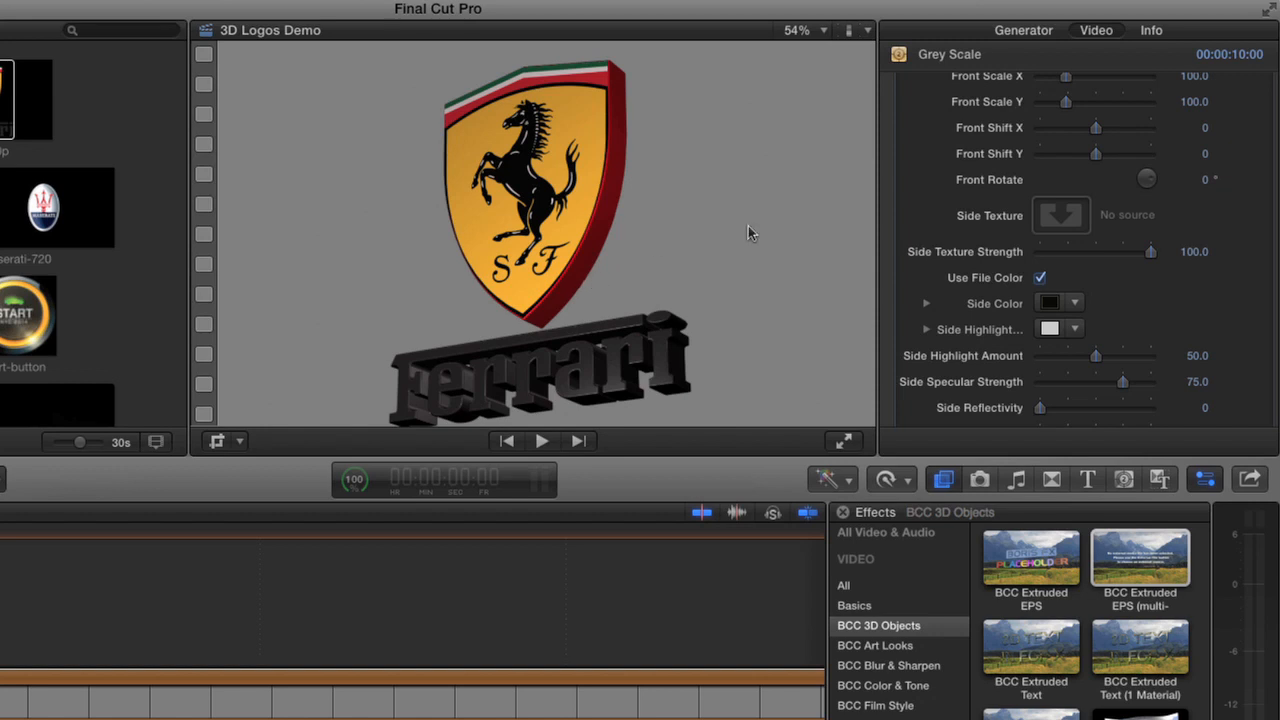
Rotate the logo around to its back by setting Rotate Y to 137°
{"action": "mouse_move", "coordinate": [1248, 258]}
{"action": "scroll", "coordinate": [1253, 275], "scroll_direction": "up", "scroll_amount": 10}
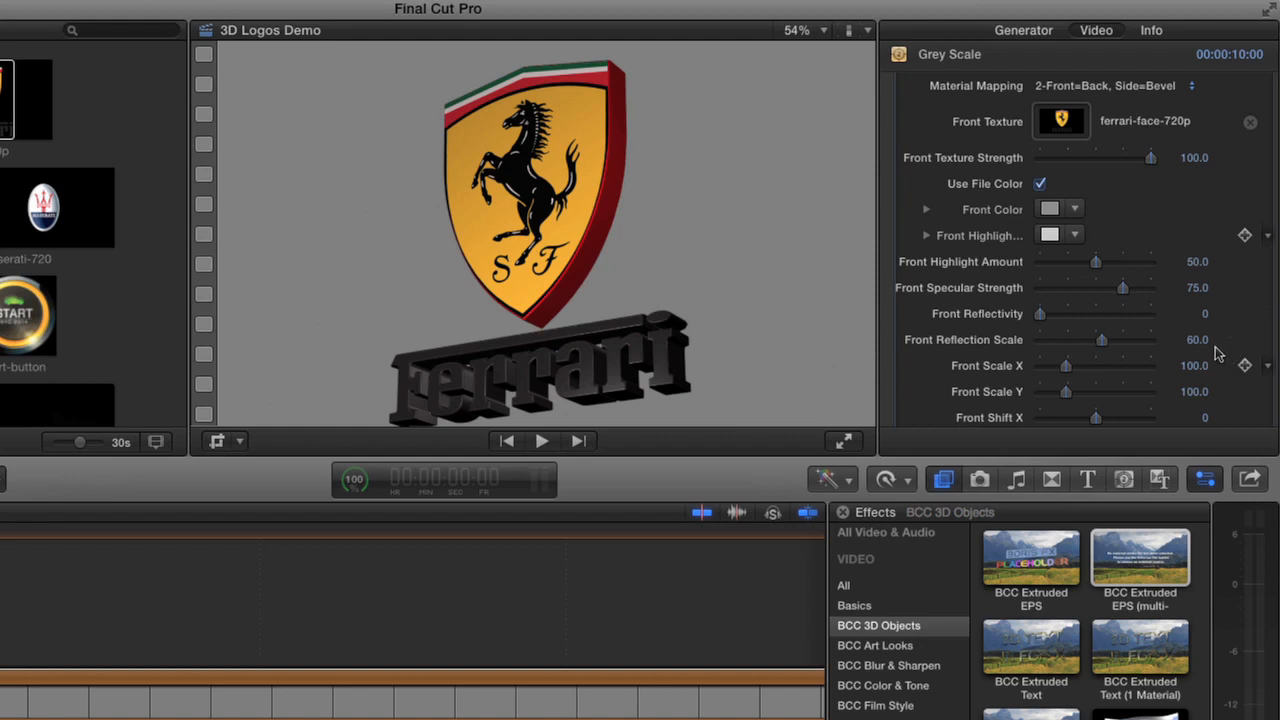
{"action": "scroll", "coordinate": [1206, 364], "scroll_direction": "down", "scroll_amount": 5}
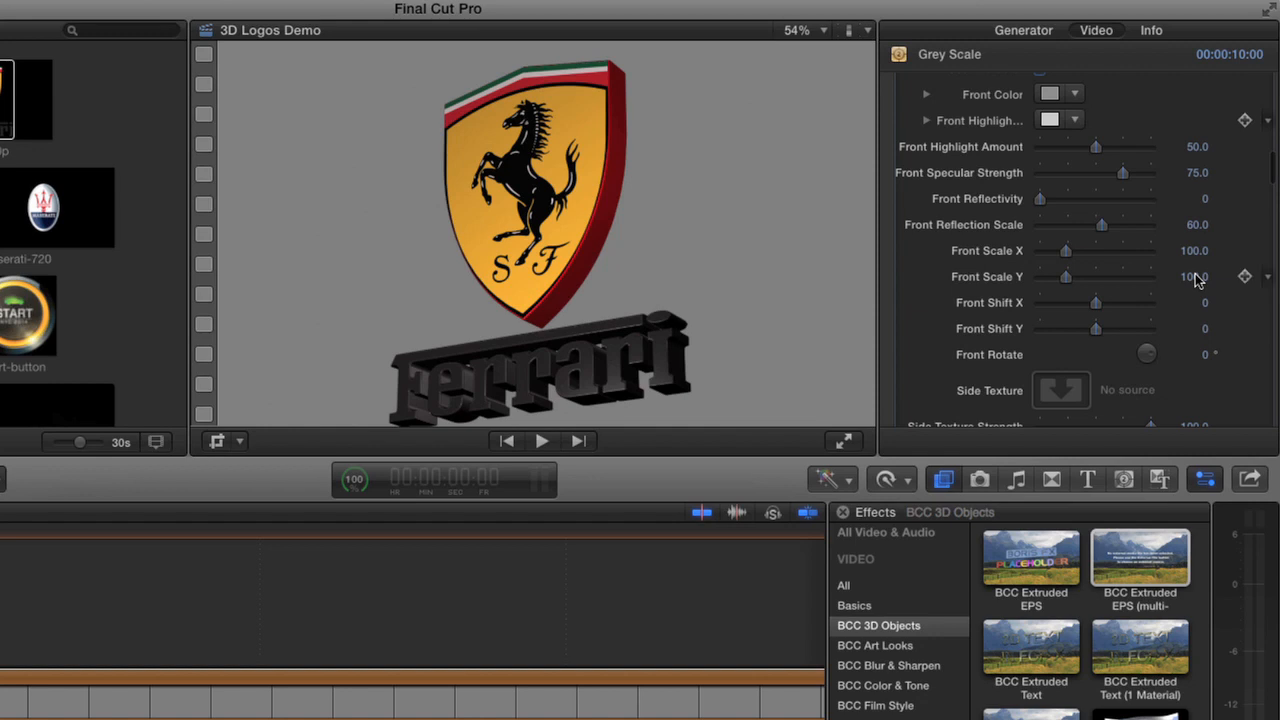
{"action": "scroll", "coordinate": [1195, 278], "scroll_direction": "up", "scroll_amount": 10}
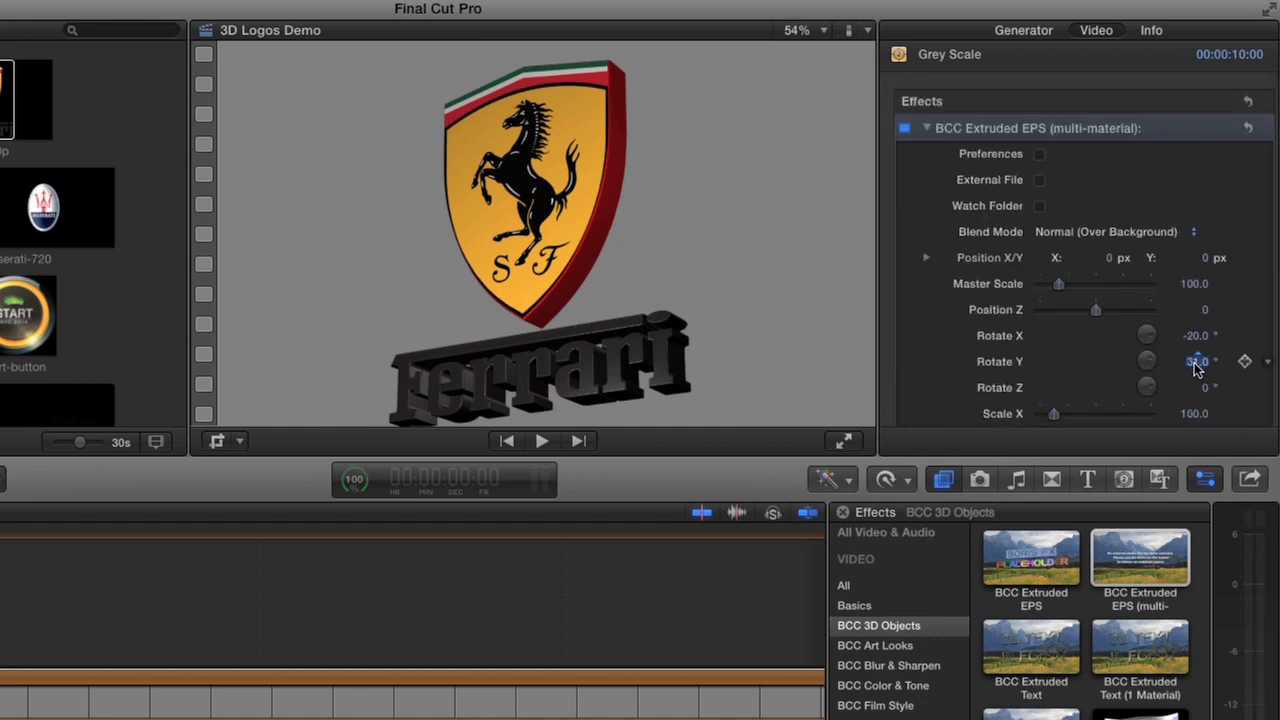
{"action": "left_click_drag", "start_coordinate": [1197, 361], "coordinate": [1194, 364]}
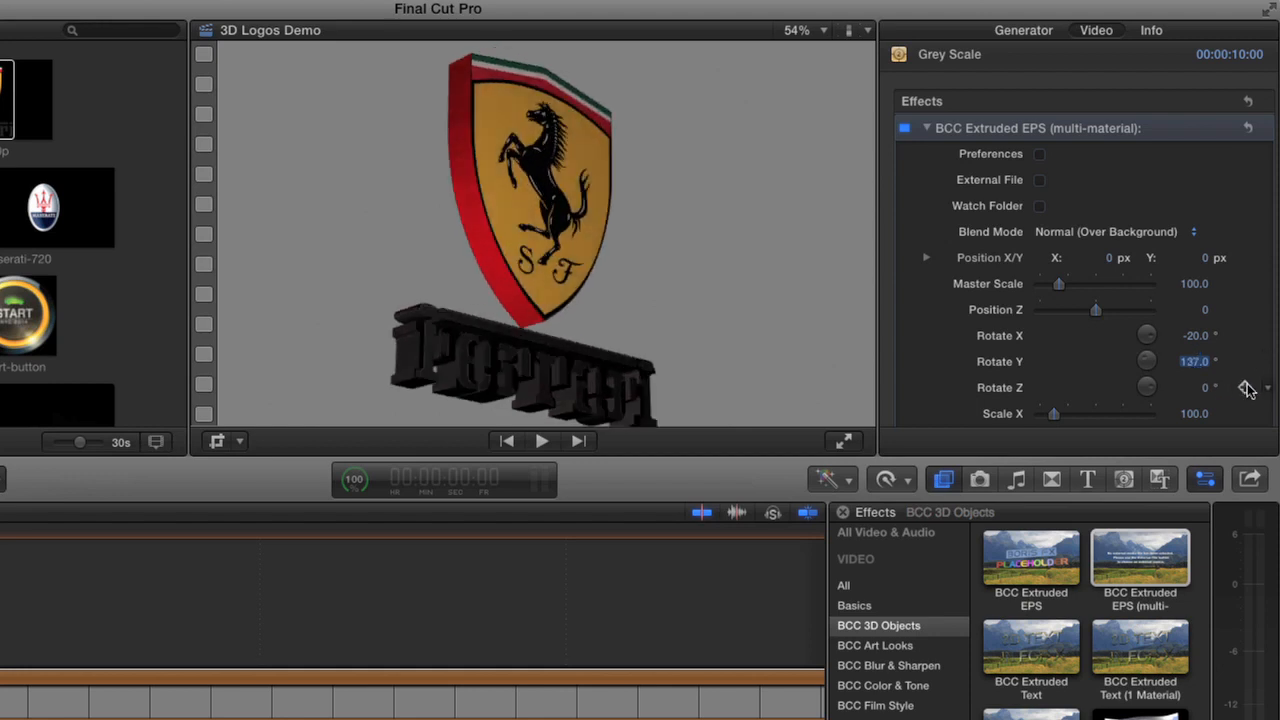
Enable Back Bevels, comparing the shield's back edge with and without them at 100% zoom, and return the viewer to Fit
{"action": "scroll", "coordinate": [1245, 384], "scroll_direction": "down", "scroll_amount": 3}
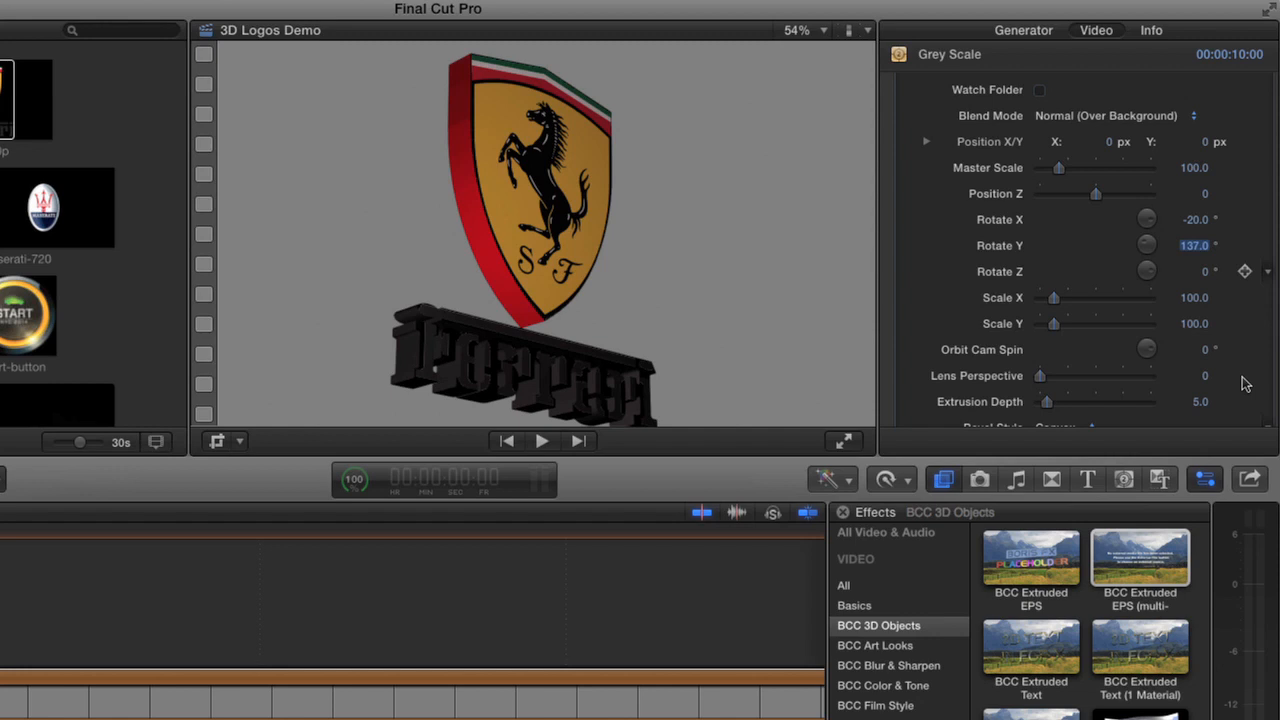
{"action": "scroll", "coordinate": [940, 325], "scroll_direction": "down", "scroll_amount": 3}
{"action": "scroll", "coordinate": [940, 326], "scroll_direction": "down", "scroll_amount": 1}
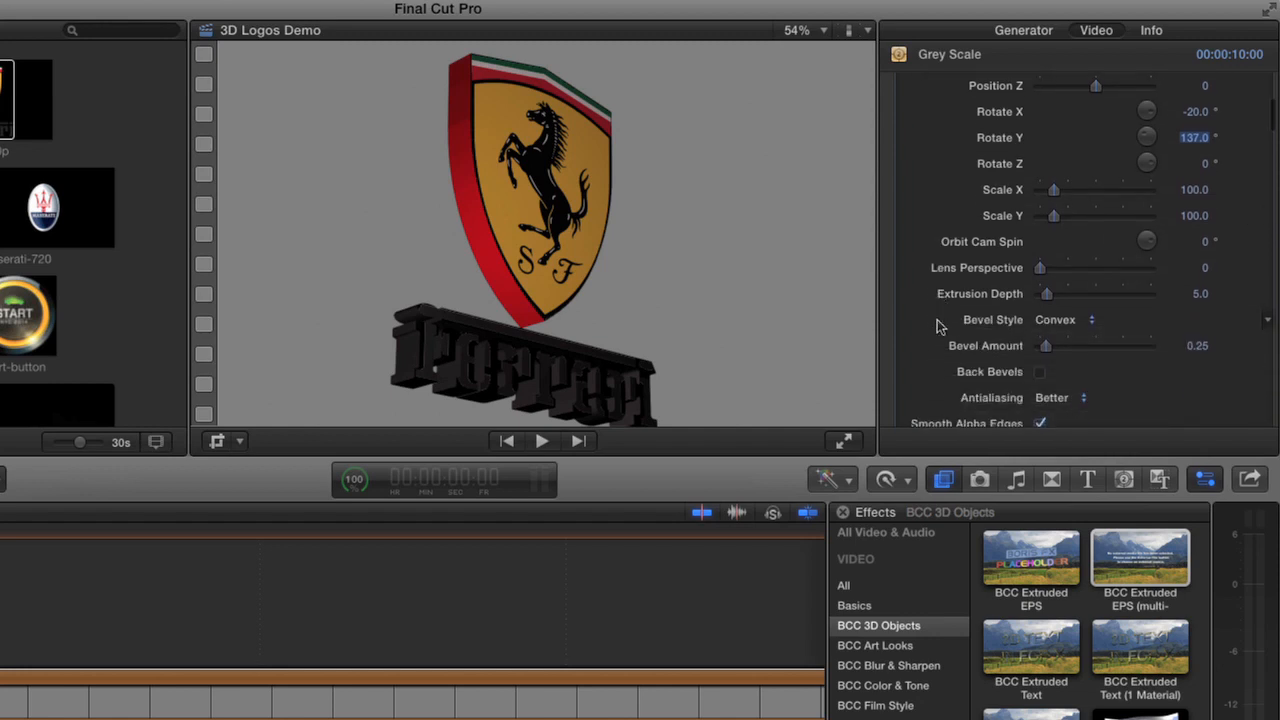
{"action": "left_click", "coordinate": [1040, 373]}
{"action": "left_click", "coordinate": [1040, 373]}
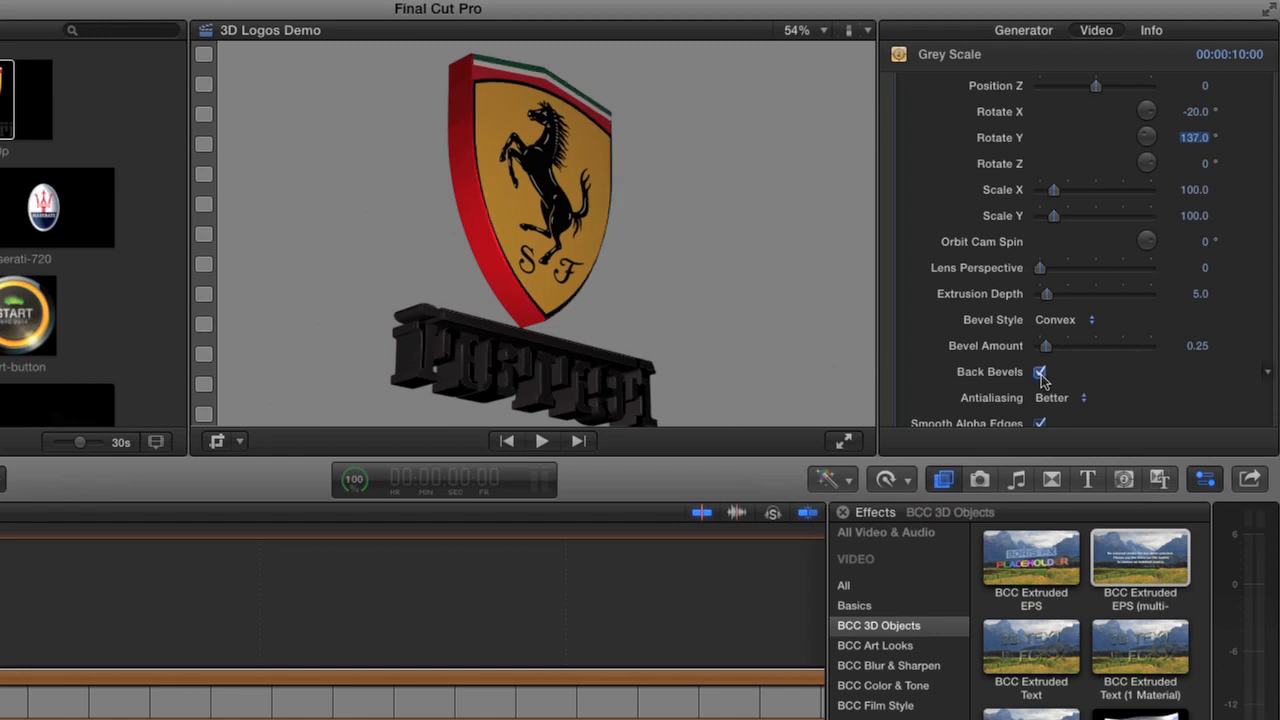
{"action": "left_click", "coordinate": [822, 33]}
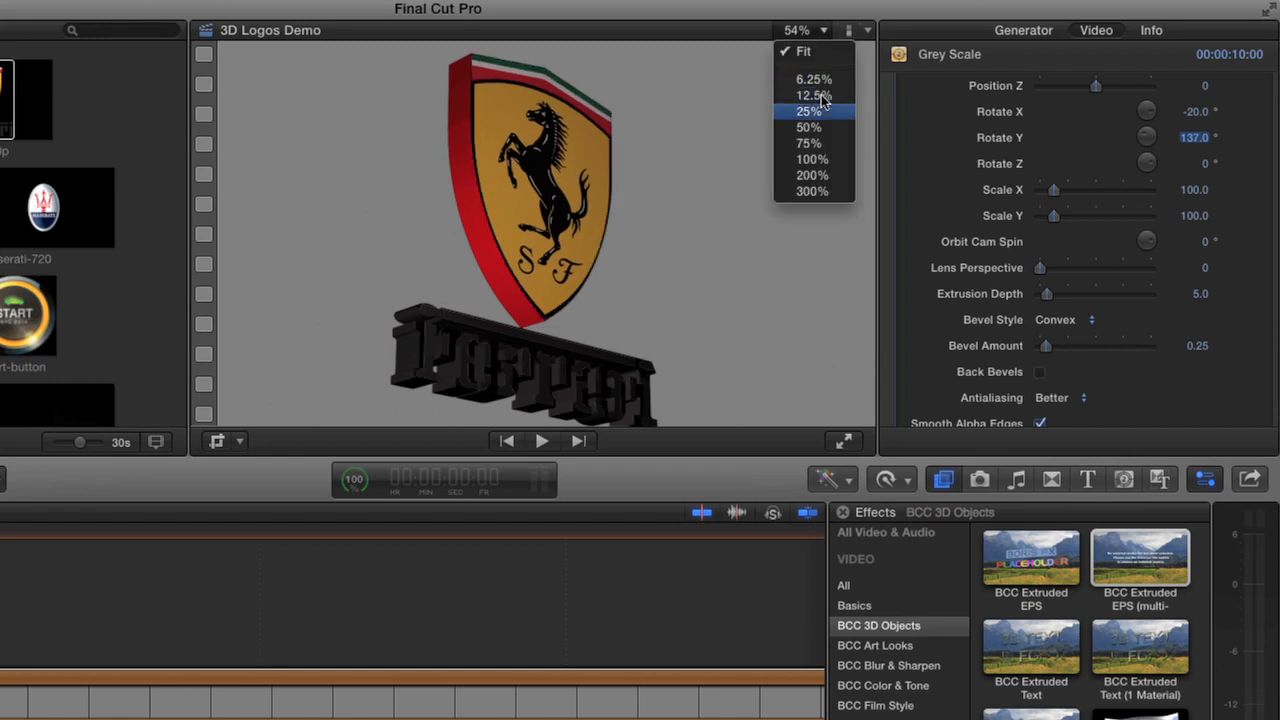
{"action": "left_click", "coordinate": [827, 164]}
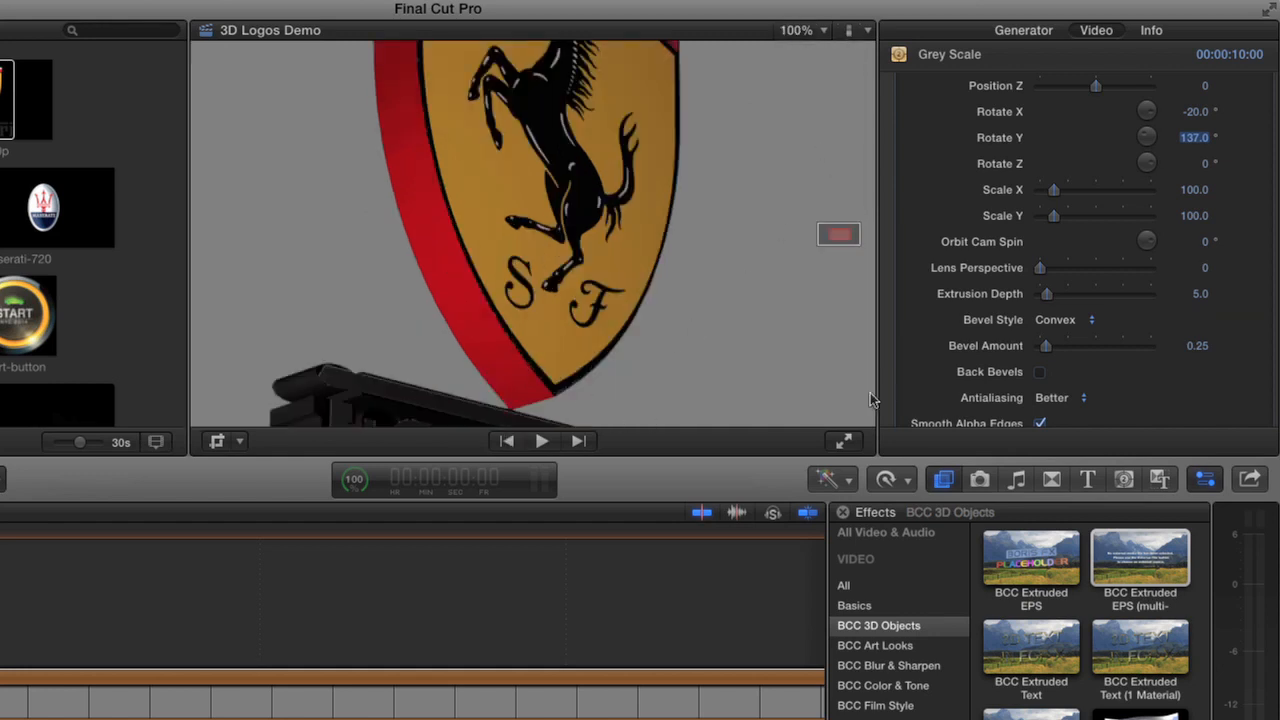
{"action": "left_click", "coordinate": [1040, 373]}
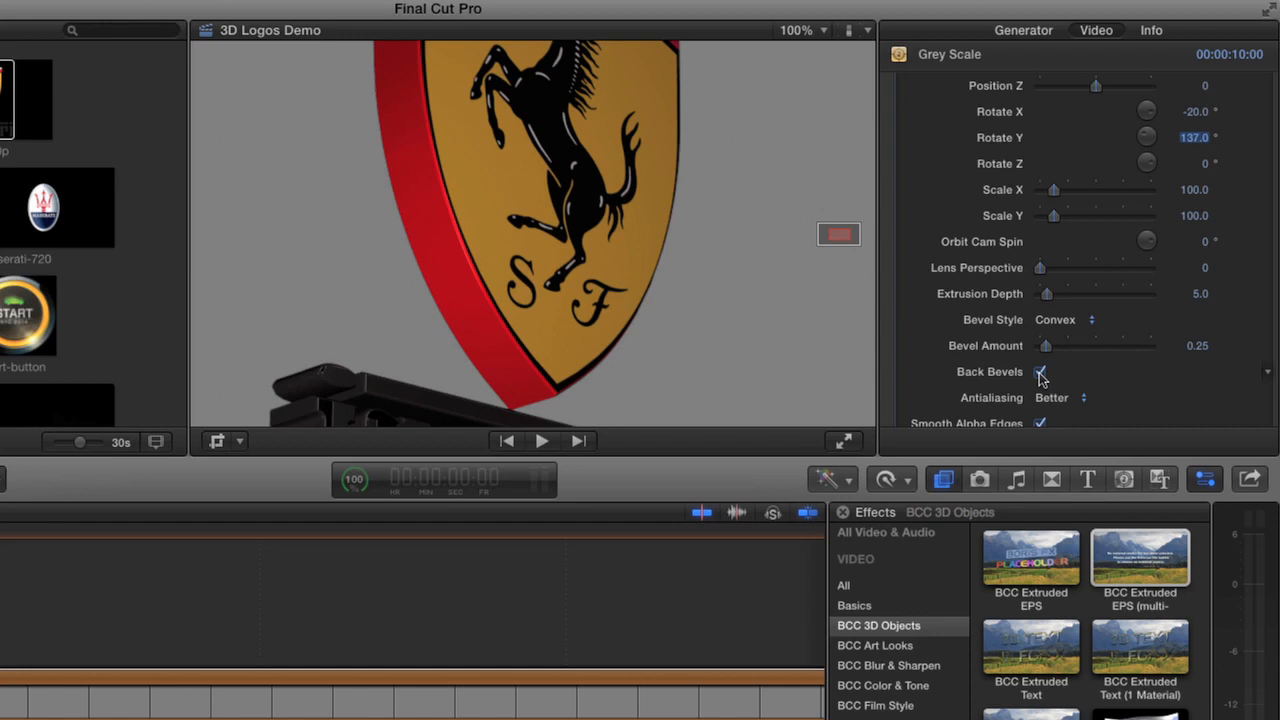
{"action": "left_click", "coordinate": [820, 31]}
{"action": "left_click", "coordinate": [808, 52]}
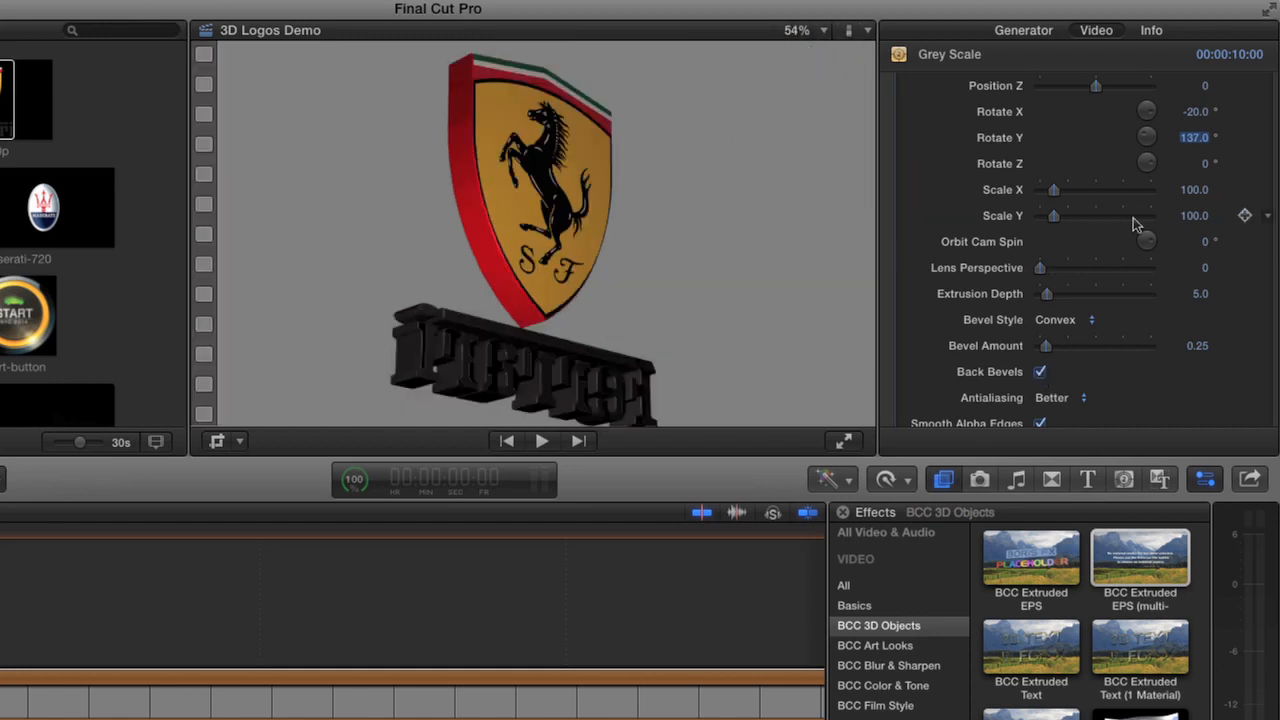
Set the logo's Rotate Y to 0° so it faces forward
{"action": "scroll", "coordinate": [1171, 191], "scroll_direction": "up", "scroll_amount": 3}
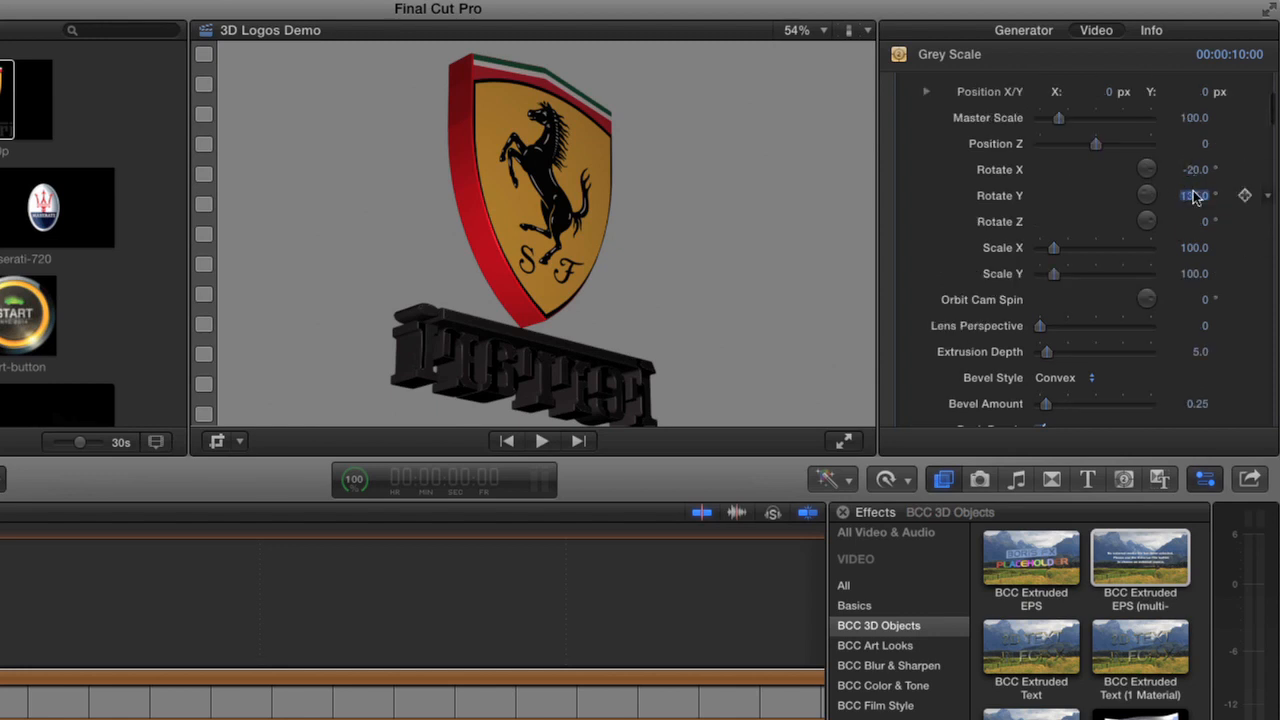
{"action": "left_click_drag", "start_coordinate": [1194, 196], "coordinate": [1194, 303]}
{"action": "type", "text": "0"}
{"action": "key", "text": "Return"}
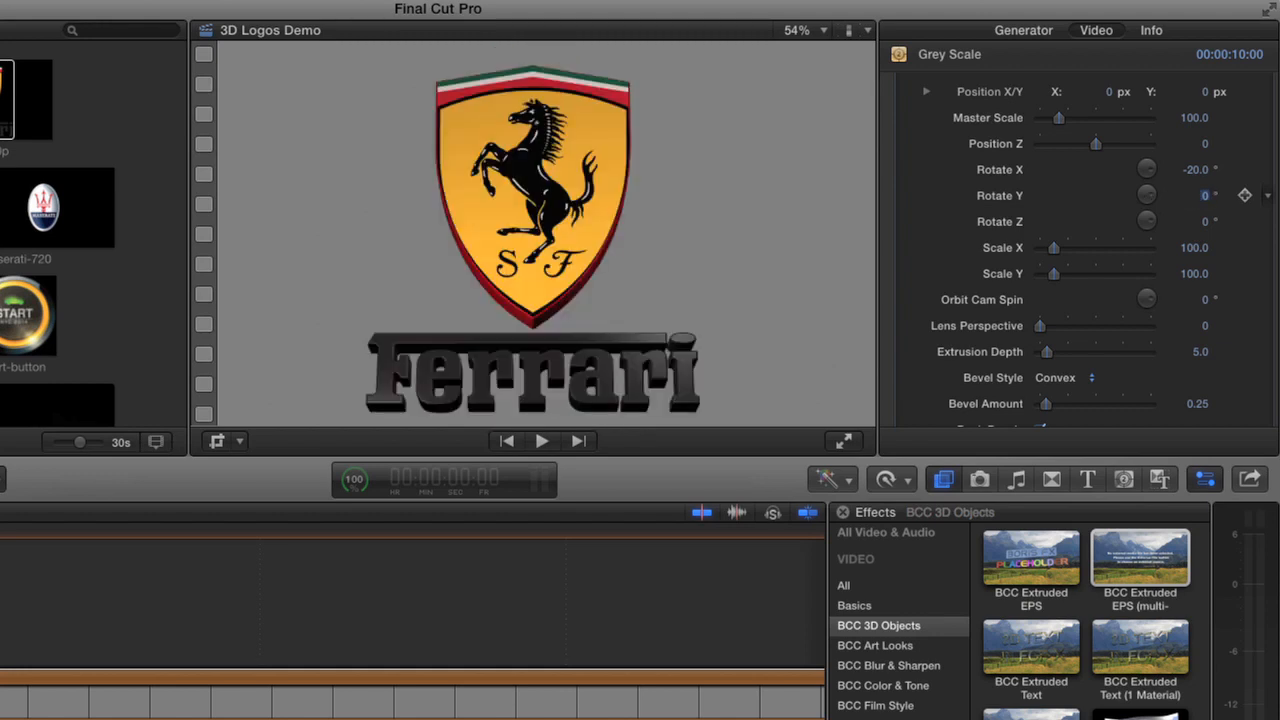